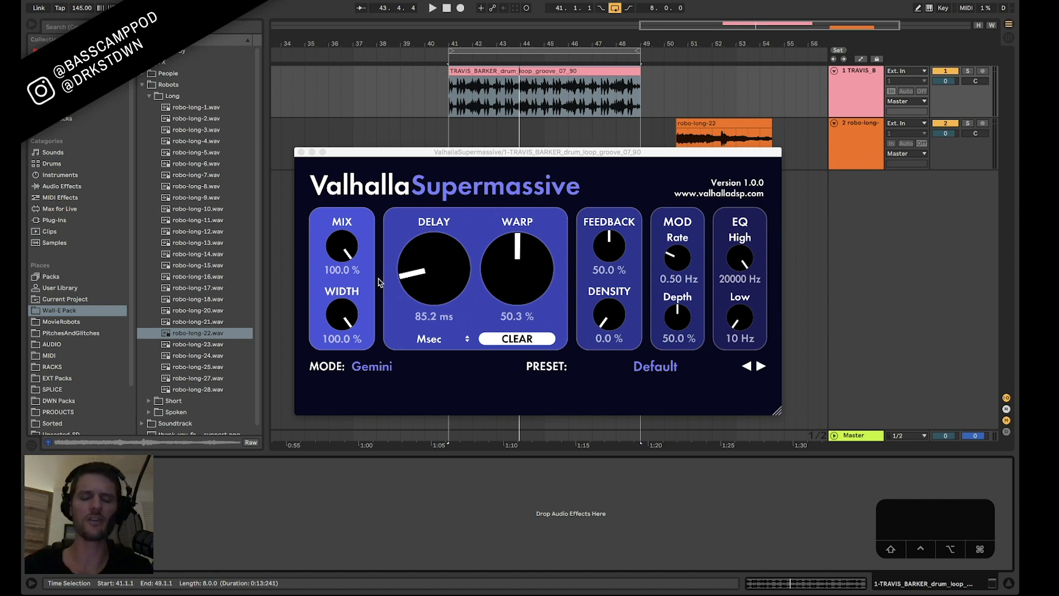
Close the ValhallaSupermassive window and search the browser for "valha"
{"action": "left_click", "coordinate": [301, 153]}
{"action": "key", "text": "super+f"}
{"action": "type", "text": "valha"}
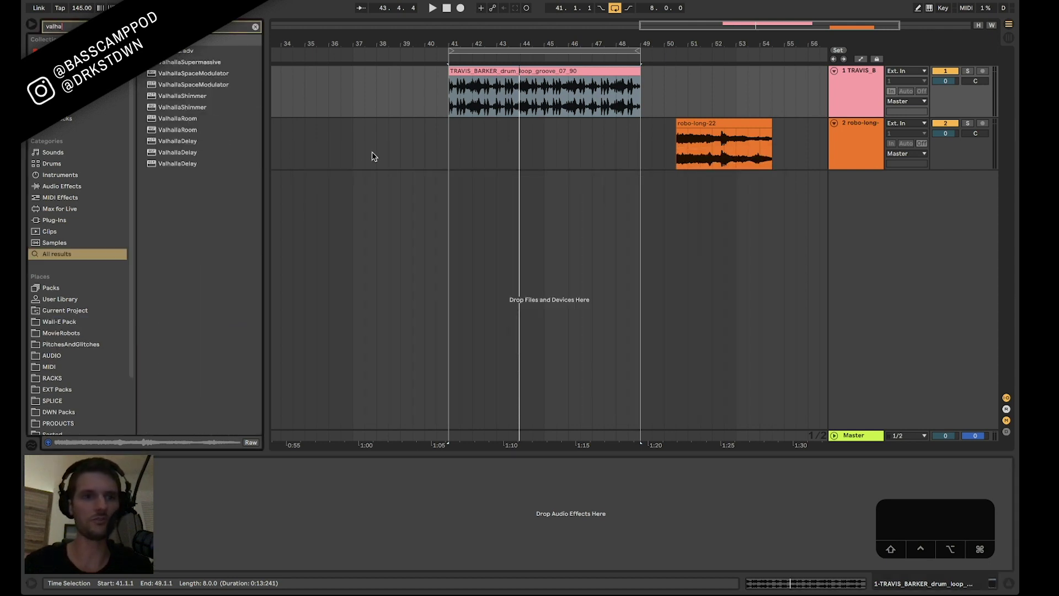
Load ValhallaDelay on the TRAVIS_BARKER drum loop track, look over its controls, and remove the device
{"action": "double_click", "coordinate": [165, 143]}
{"action": "left_click_drag", "start_coordinate": [544, 164], "coordinate": [524, 106]}
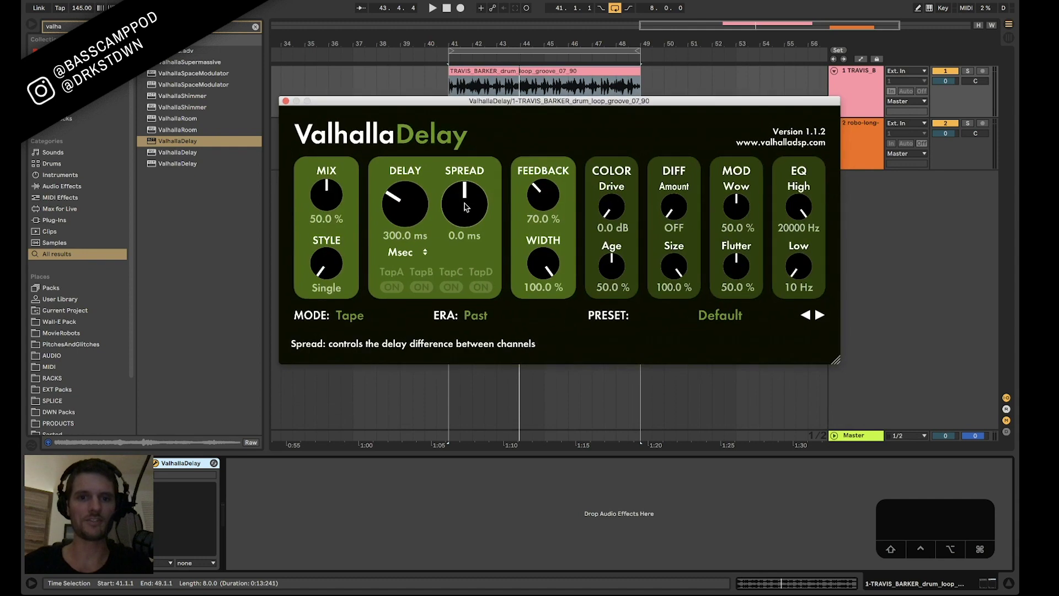
{"action": "left_click", "coordinate": [286, 101]}
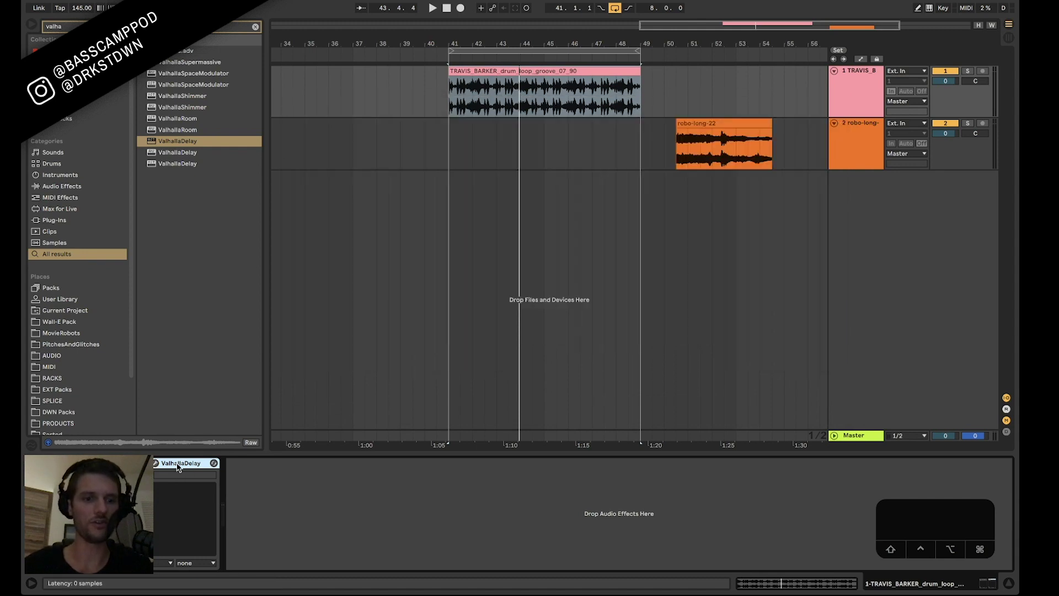
{"action": "key", "text": "Delete"}
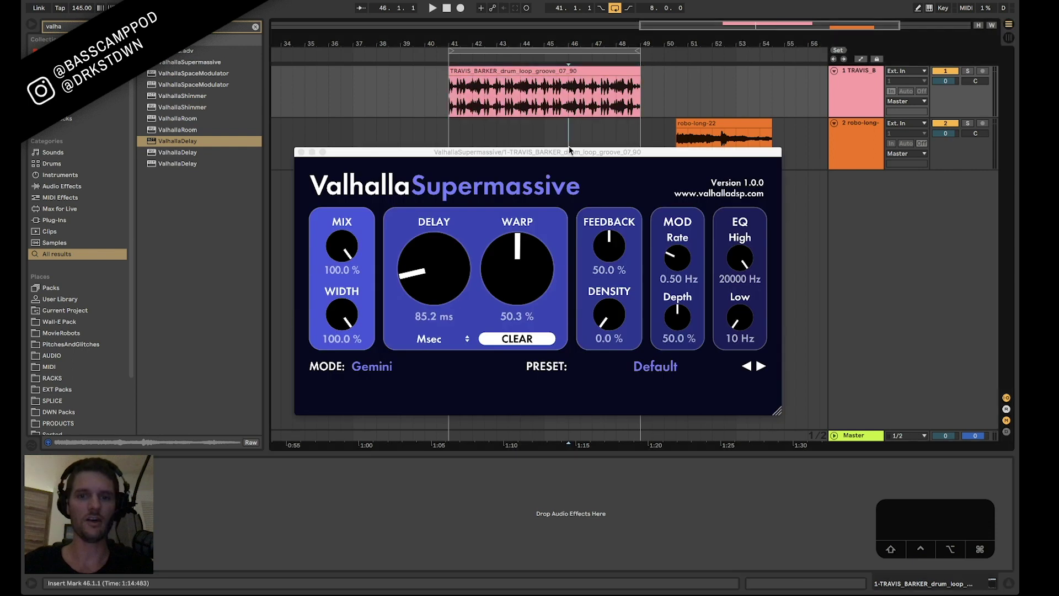
Load ValhallaShimmer on the robo-long-22 track, look over its controls, and remove the device
{"action": "left_click", "coordinate": [569, 146]}
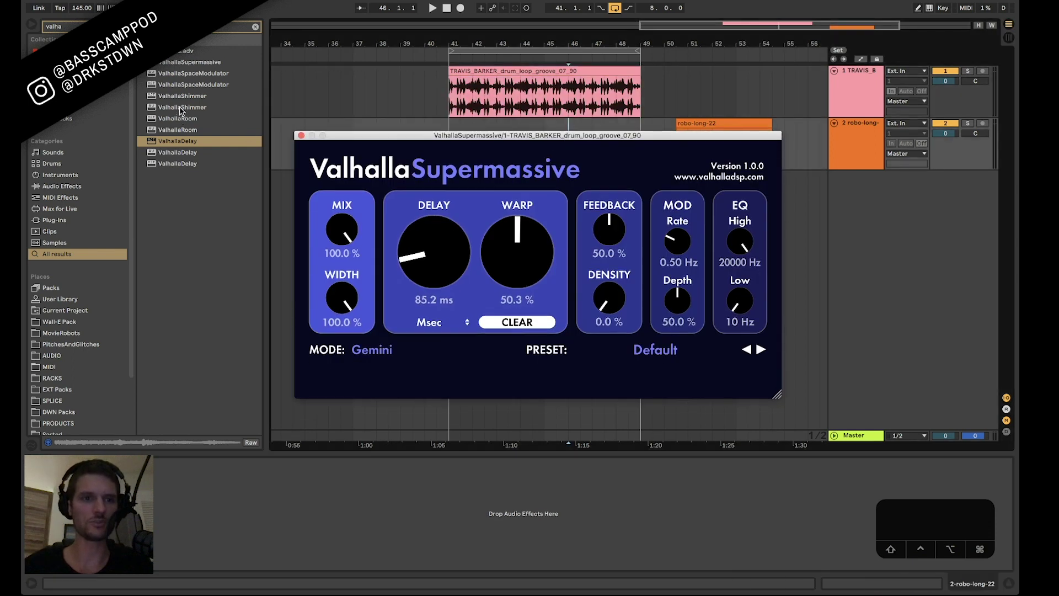
{"action": "double_click", "coordinate": [180, 108]}
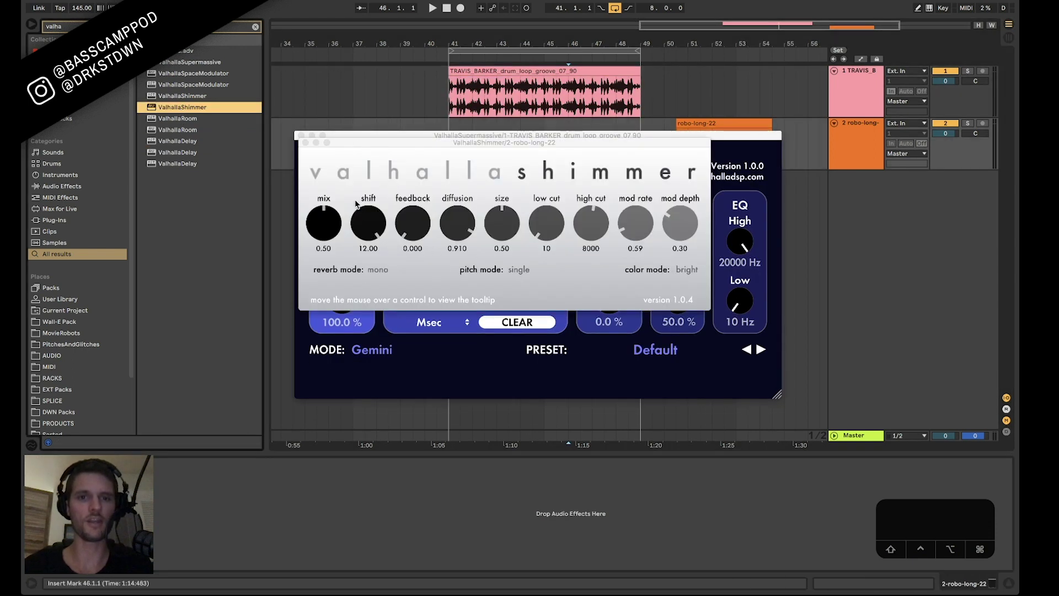
{"action": "left_click", "coordinate": [305, 143]}
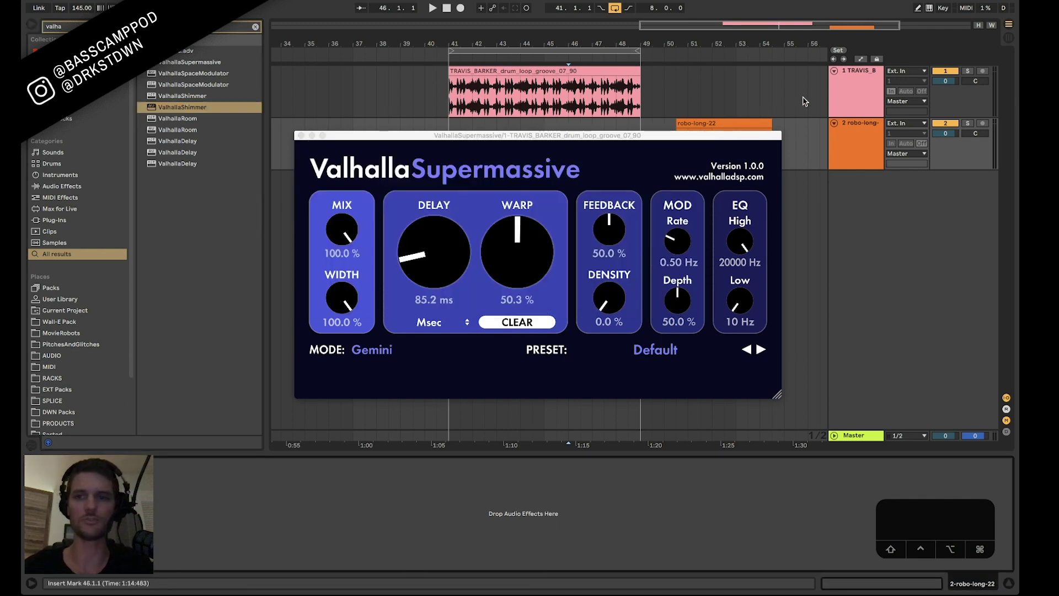
Set the ValhallaSupermassive delay time on the drum loop track to about 243 ms
{"action": "left_click", "coordinate": [847, 93]}
{"action": "left_click_drag", "start_coordinate": [625, 134], "coordinate": [601, 142]}
{"action": "scroll", "coordinate": [426, 272], "scroll_direction": "up", "scroll_amount": 2}
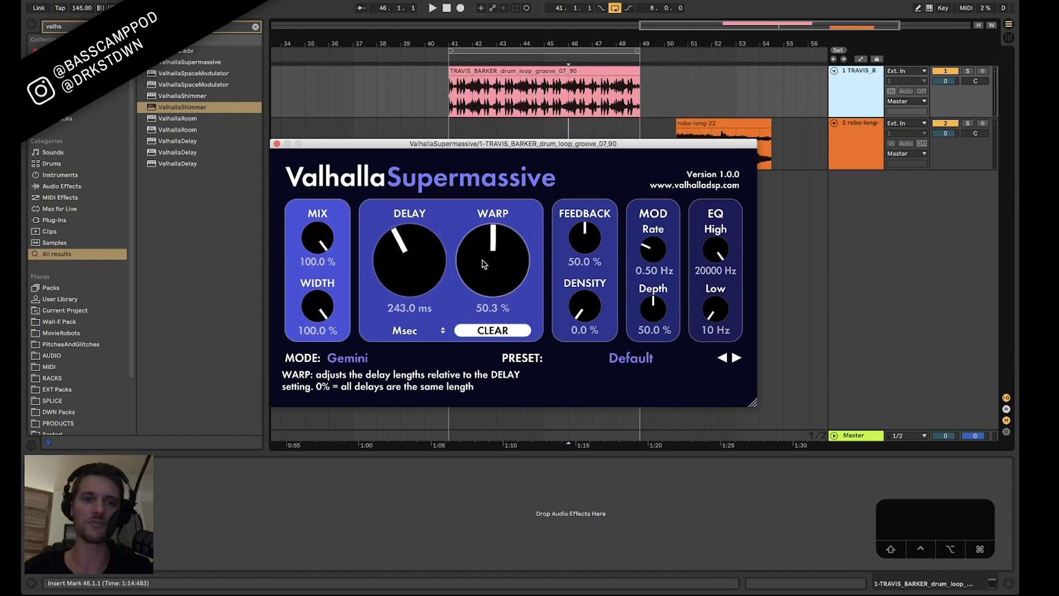
Insert an audio track below the drum loop, set its input to 1-TRAVIS BARKER drum loop groove 07 90, and arm it
{"action": "left_click", "coordinate": [871, 85]}
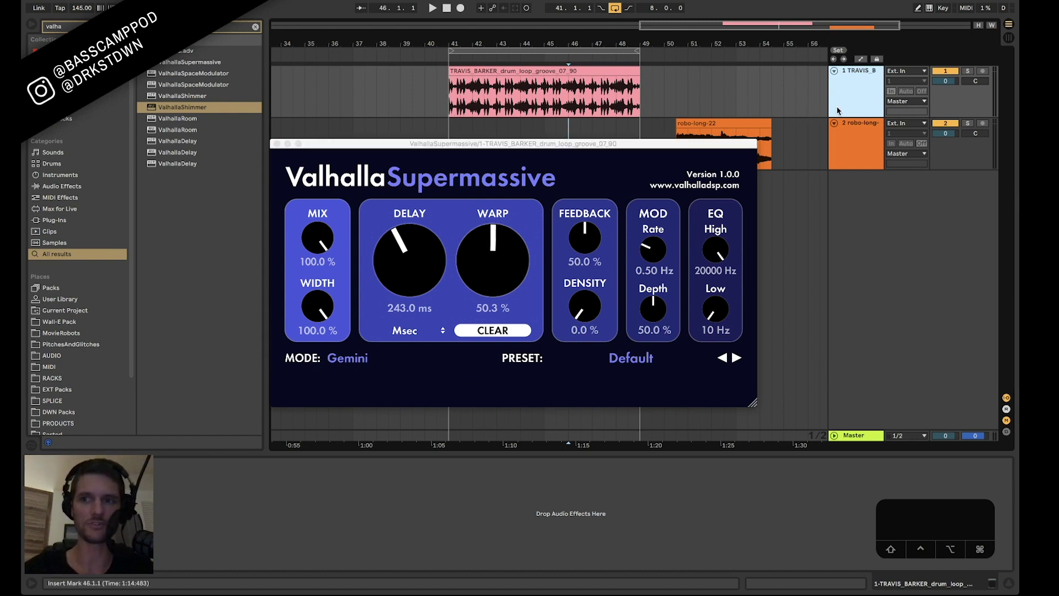
{"action": "key", "text": "super+t"}
{"action": "left_click_drag", "start_coordinate": [610, 144], "coordinate": [599, 240]}
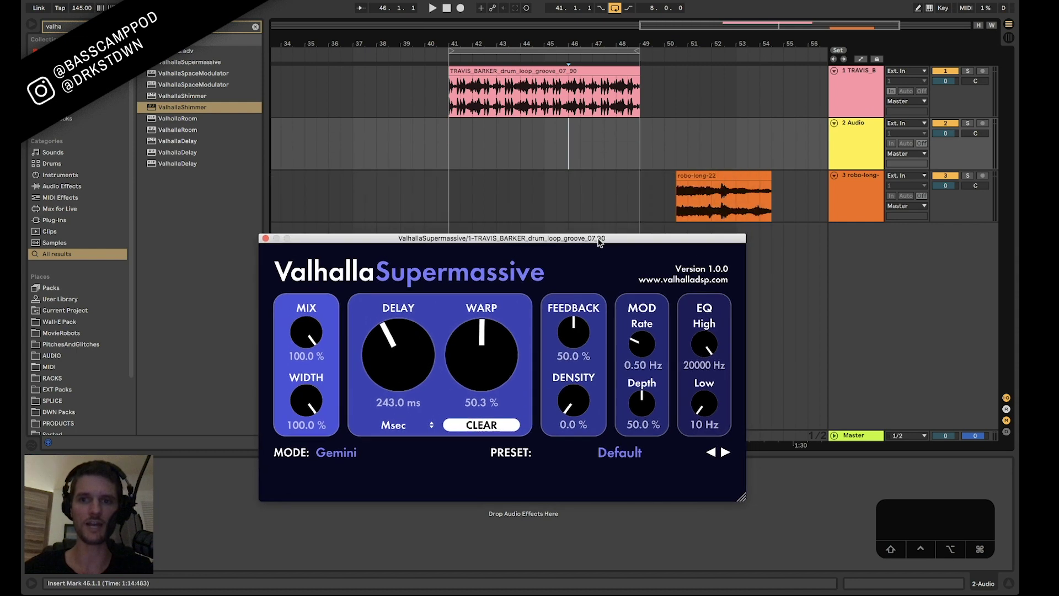
{"action": "left_click", "coordinate": [860, 140]}
{"action": "left_click", "coordinate": [906, 124]}
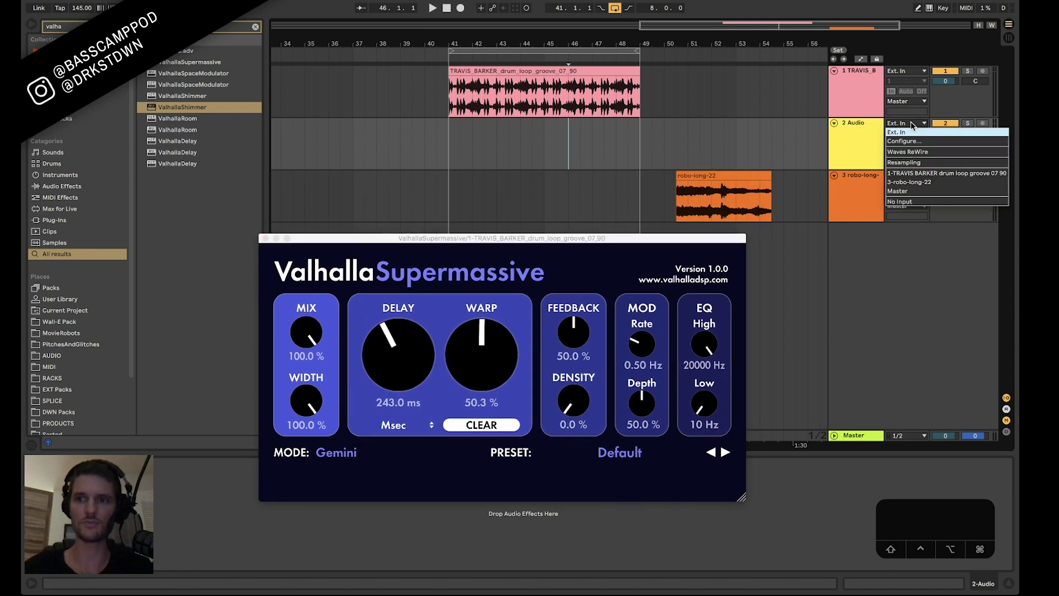
{"action": "left_click", "coordinate": [911, 176]}
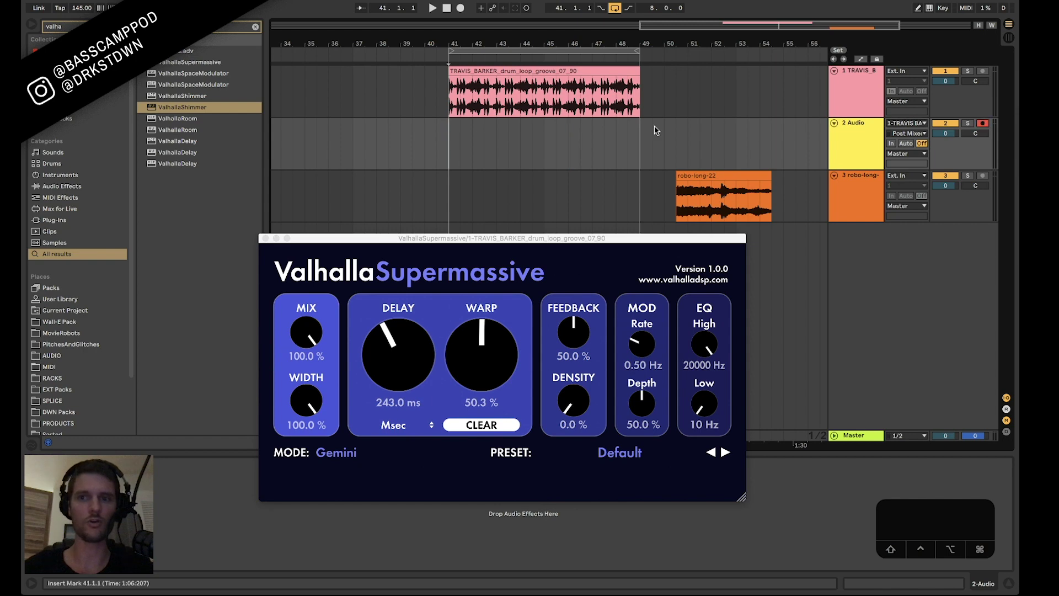
Record the drum loop into 2 Audio from bar 41 while sweeping Delay and Warp, ending at about 925 ms and 100%
{"action": "left_click", "coordinate": [460, 8]}
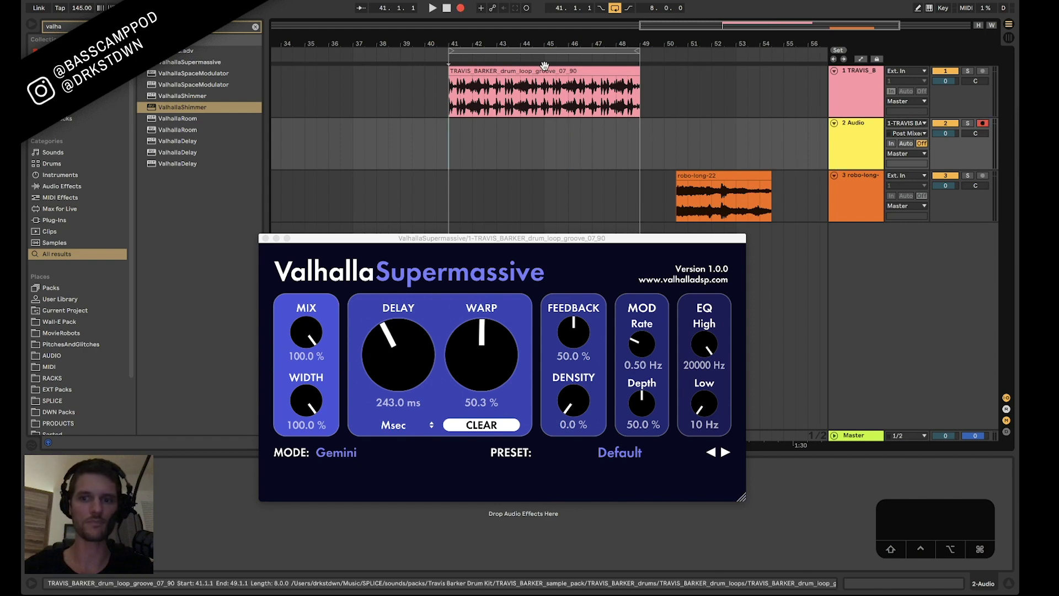
{"action": "left_click", "coordinate": [873, 107]}
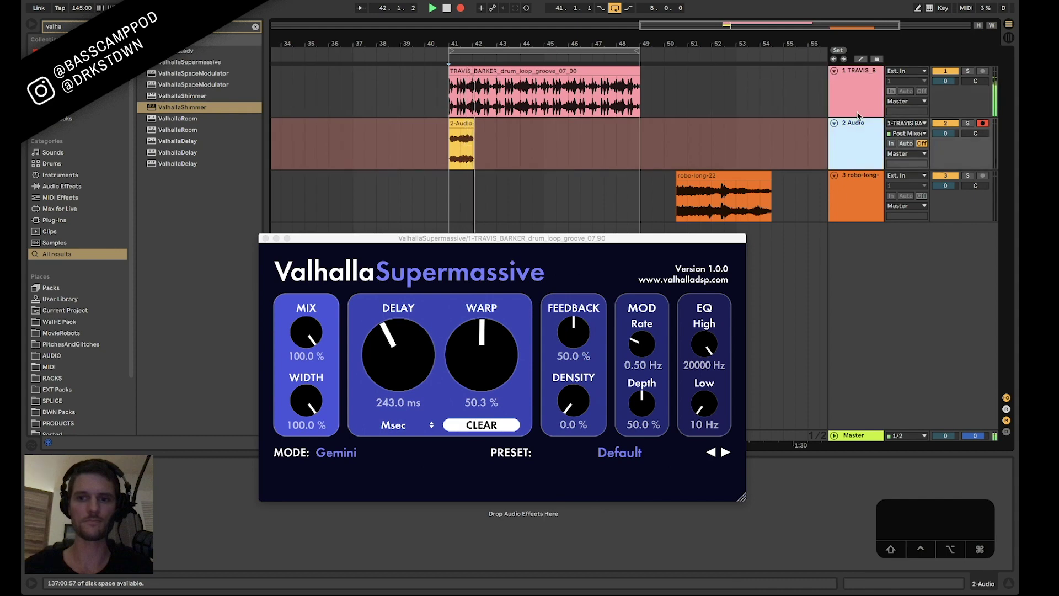
{"action": "left_click_drag", "start_coordinate": [409, 364], "coordinate": [449, 402]}
{"action": "mouse_move", "coordinate": [502, 344]}
{"action": "left_mouse_down"}
{"action": "mouse_move", "coordinate": [499, 381]}
{"action": "mouse_move", "coordinate": [501, 340]}
{"action": "left_mouse_up"}
{"action": "mouse_move", "coordinate": [398, 355]}
{"action": "left_mouse_down"}
{"action": "mouse_move", "coordinate": [399, 302]}
{"action": "mouse_move", "coordinate": [398, 356]}
{"action": "left_mouse_up"}
{"action": "left_click_drag", "start_coordinate": [472, 351], "coordinate": [484, 424]}
{"action": "left_click_drag", "start_coordinate": [400, 339], "coordinate": [450, 409]}
{"action": "left_click_drag", "start_coordinate": [422, 358], "coordinate": [422, 298]}
{"action": "left_click_drag", "start_coordinate": [497, 366], "coordinate": [493, 266]}
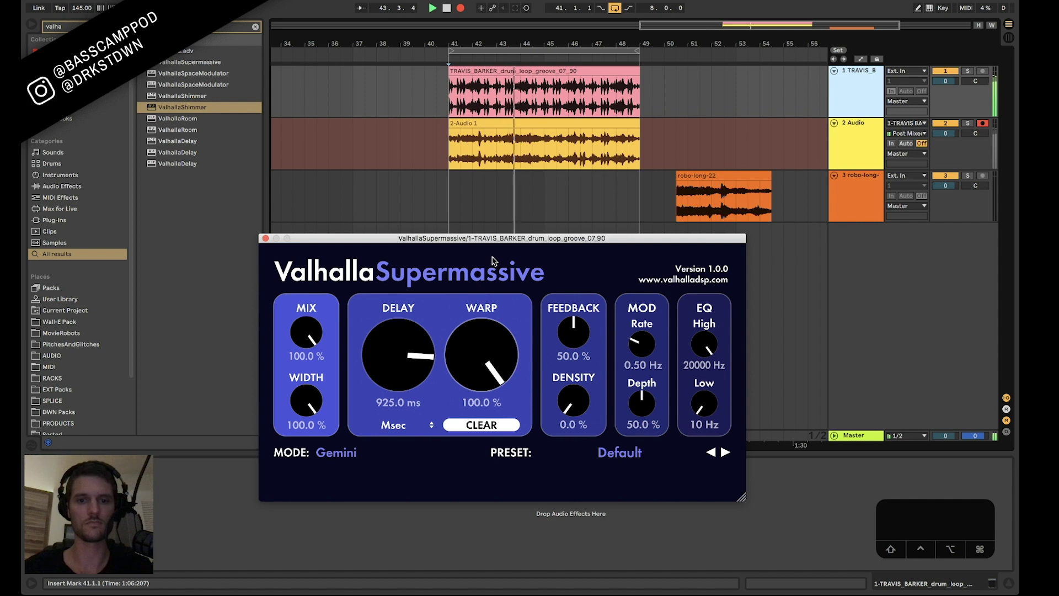
Keep recording while sweeping Delay and Warp in Gemini mode, ending at about 293 ms and 76.6%
{"action": "left_click_drag", "start_coordinate": [481, 353], "coordinate": [457, 401]}
{"action": "left_click_drag", "start_coordinate": [422, 354], "coordinate": [433, 399]}
{"action": "left_click", "coordinate": [473, 358]}
{"action": "left_click_drag", "start_coordinate": [473, 357], "coordinate": [475, 332]}
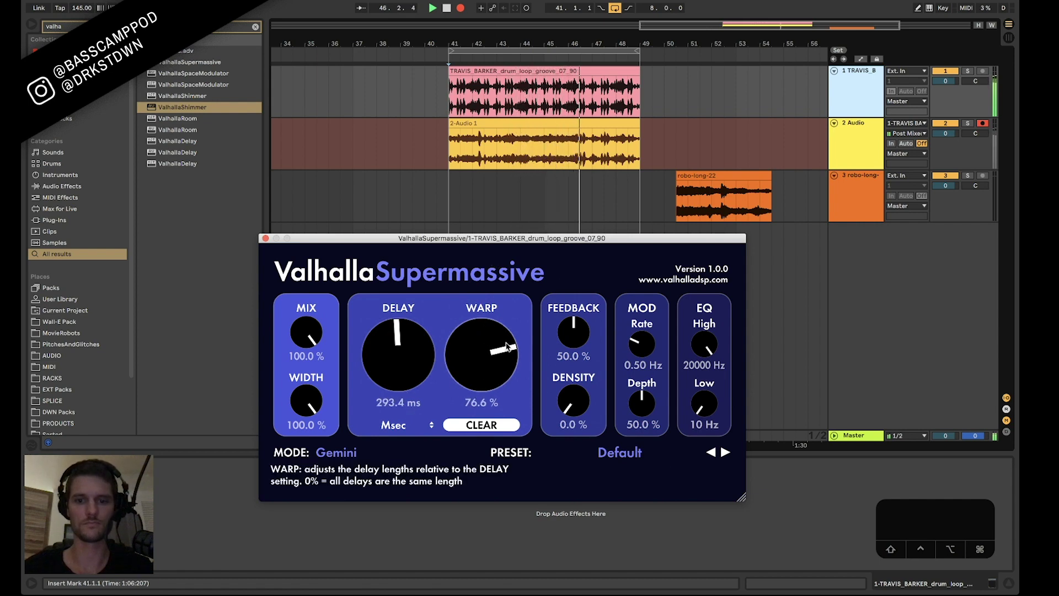
Switch the reverb mode to Sagittarius during recording and sweep the knobs to 0 ms Delay and about 43.9% Warp
{"action": "left_click", "coordinate": [357, 462]}
{"action": "left_click", "coordinate": [353, 509]}
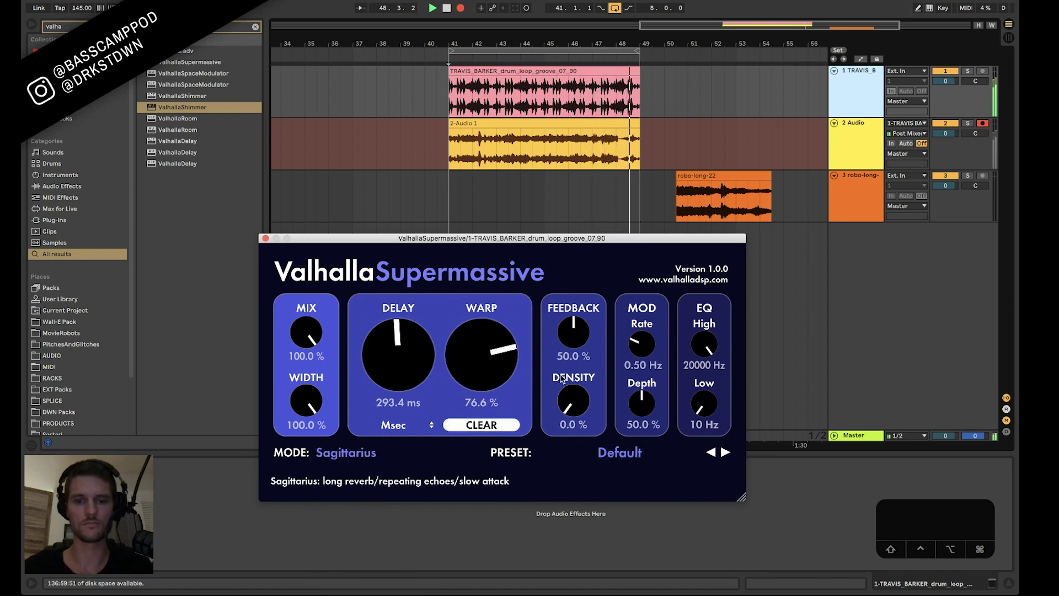
{"action": "left_click_drag", "start_coordinate": [399, 353], "coordinate": [431, 453]}
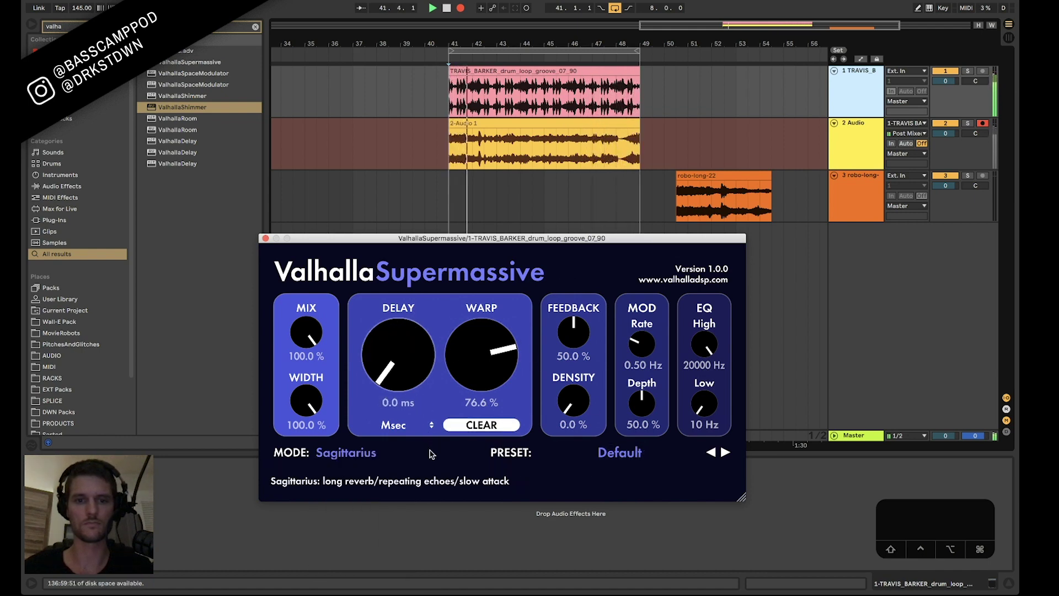
{"action": "left_click_drag", "start_coordinate": [479, 355], "coordinate": [460, 309]}
{"action": "left_click_drag", "start_coordinate": [399, 353], "coordinate": [400, 386]}
{"action": "left_click_drag", "start_coordinate": [480, 356], "coordinate": [473, 409]}
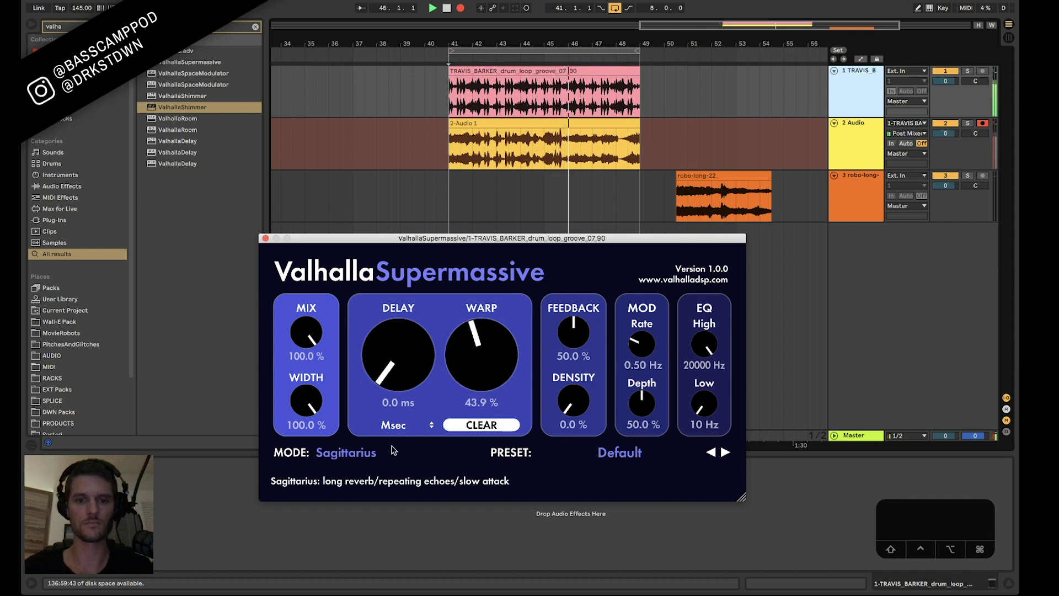
Switch the reverb mode to Andromeda and bring Delay to about 92.4 ms and Warp to about 38.3%
{"action": "left_click", "coordinate": [363, 457]}
{"action": "left_click", "coordinate": [362, 541]}
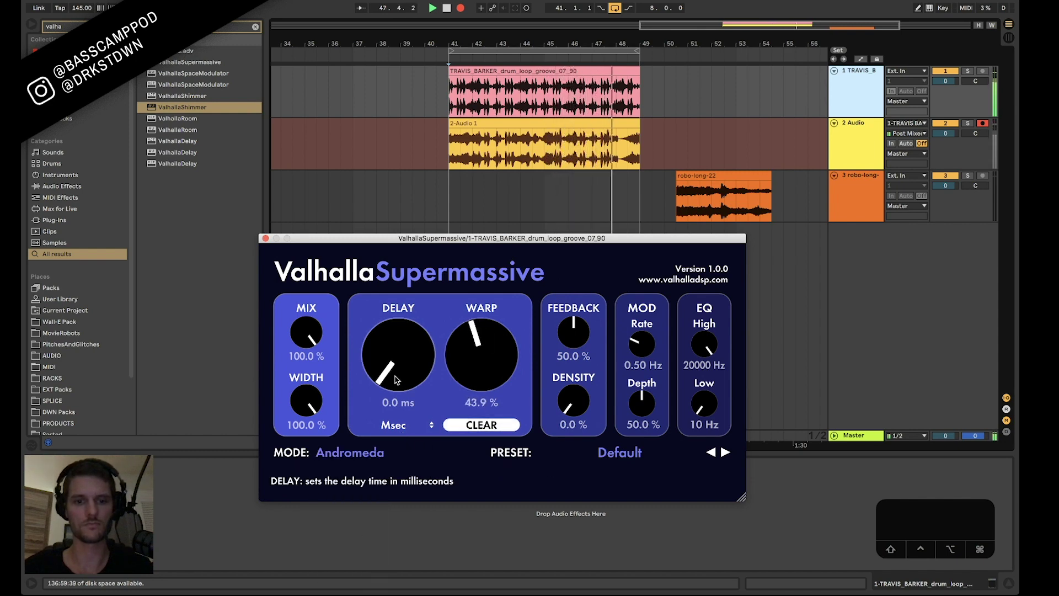
{"action": "mouse_move", "coordinate": [398, 356]}
{"action": "left_mouse_down"}
{"action": "mouse_move", "coordinate": [393, 258]}
{"action": "mouse_move", "coordinate": [395, 345]}
{"action": "left_mouse_up"}
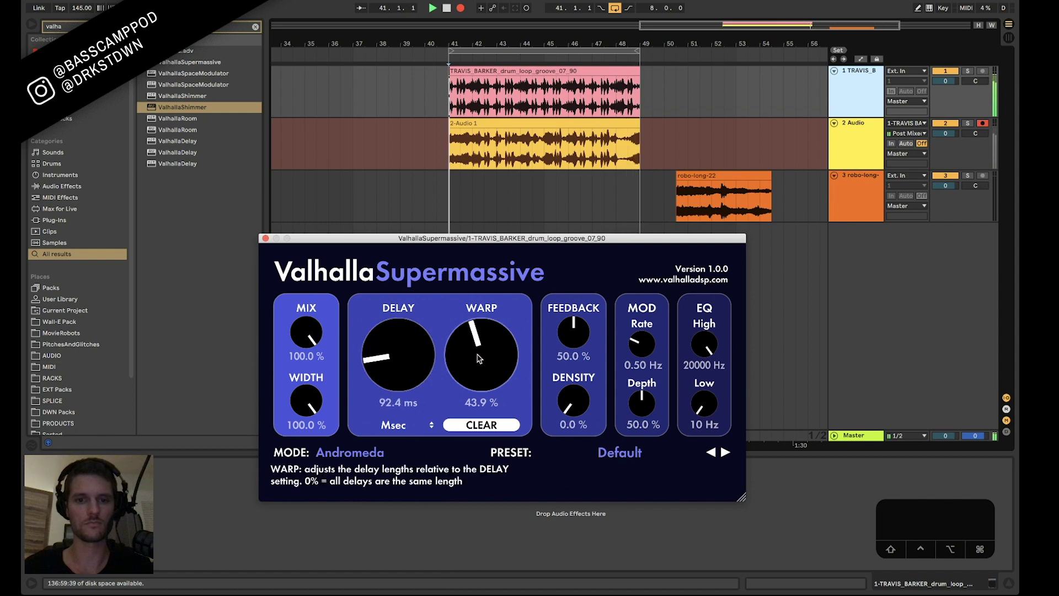
{"action": "mouse_move", "coordinate": [478, 372]}
{"action": "left_mouse_down"}
{"action": "mouse_move", "coordinate": [478, 386]}
{"action": "mouse_move", "coordinate": [477, 334]}
{"action": "mouse_move", "coordinate": [485, 391]}
{"action": "left_mouse_up"}
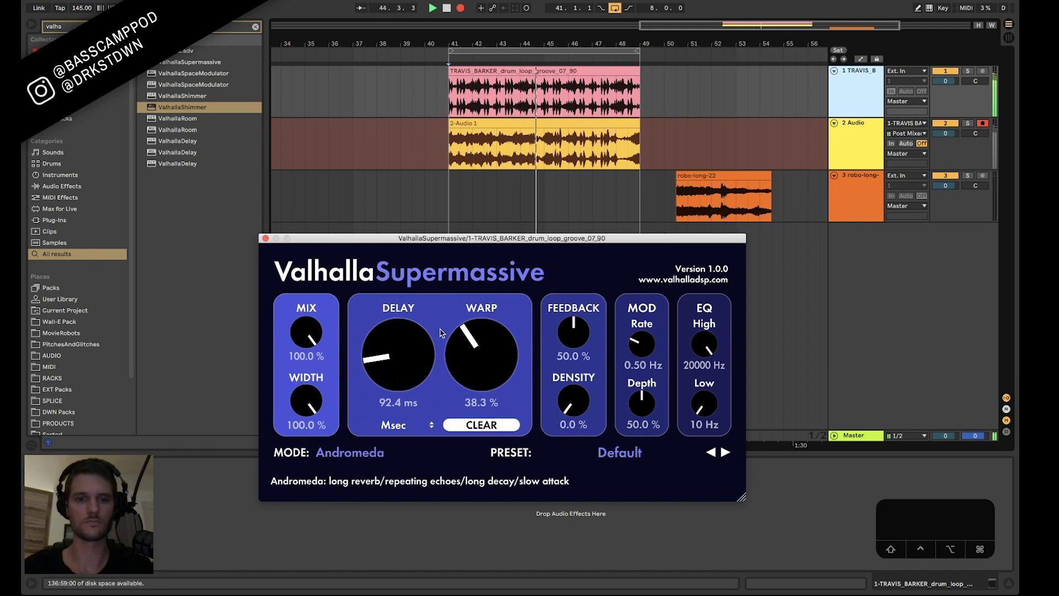
Sweep Delay and Warp in Andromeda mode, ending at about 42.6 ms and 4%, and stop the recording
{"action": "left_click_drag", "start_coordinate": [402, 344], "coordinate": [407, 313]}
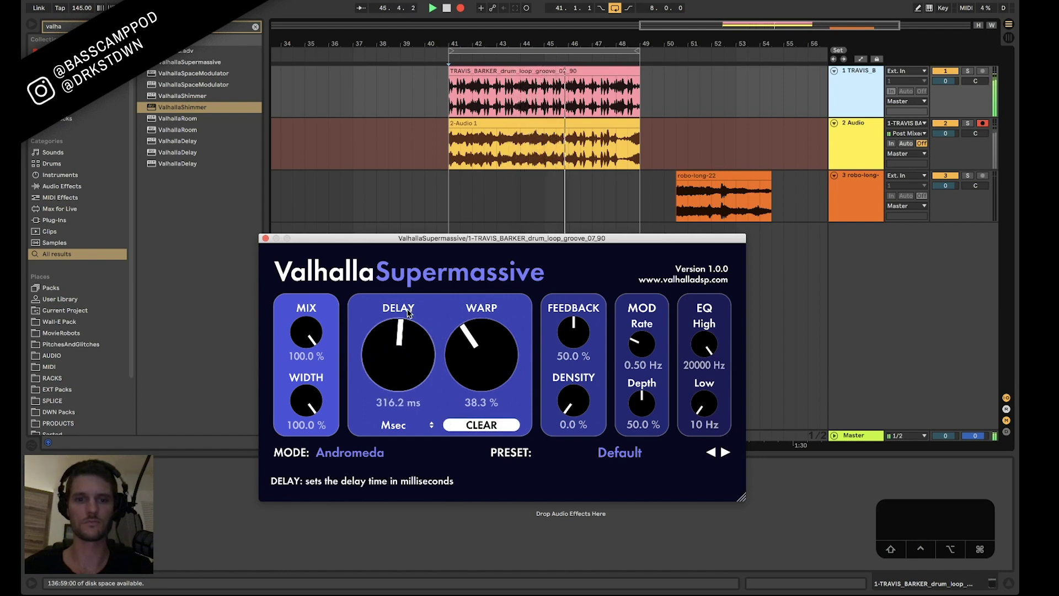
{"action": "left_click_drag", "start_coordinate": [399, 353], "coordinate": [400, 420]}
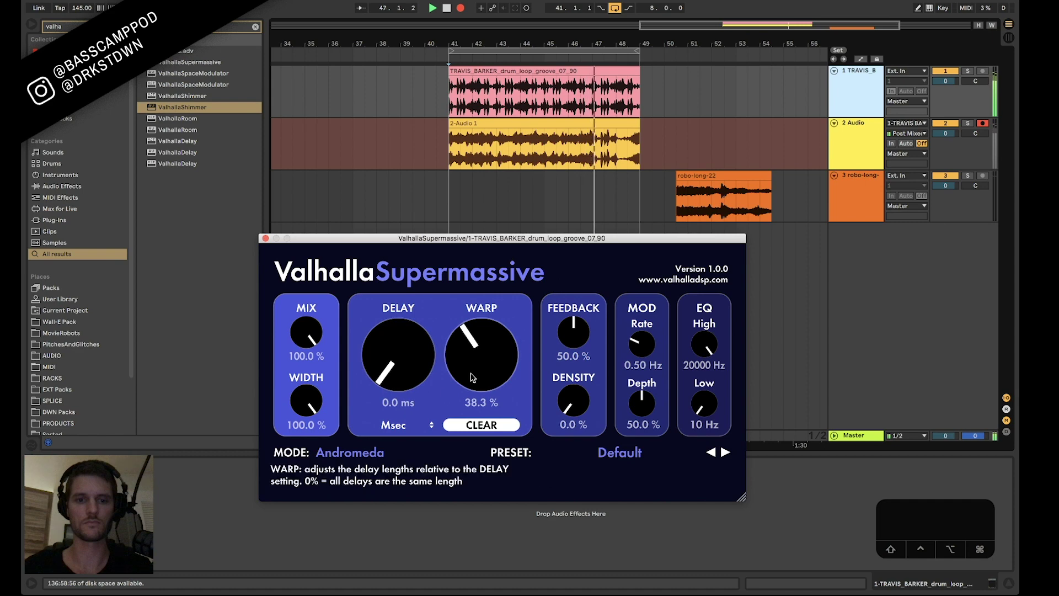
{"action": "left_click_drag", "start_coordinate": [473, 378], "coordinate": [480, 425]}
{"action": "mouse_move", "coordinate": [394, 365]}
{"action": "left_mouse_down"}
{"action": "mouse_move", "coordinate": [393, 348]}
{"action": "mouse_move", "coordinate": [397, 358]}
{"action": "left_mouse_up"}
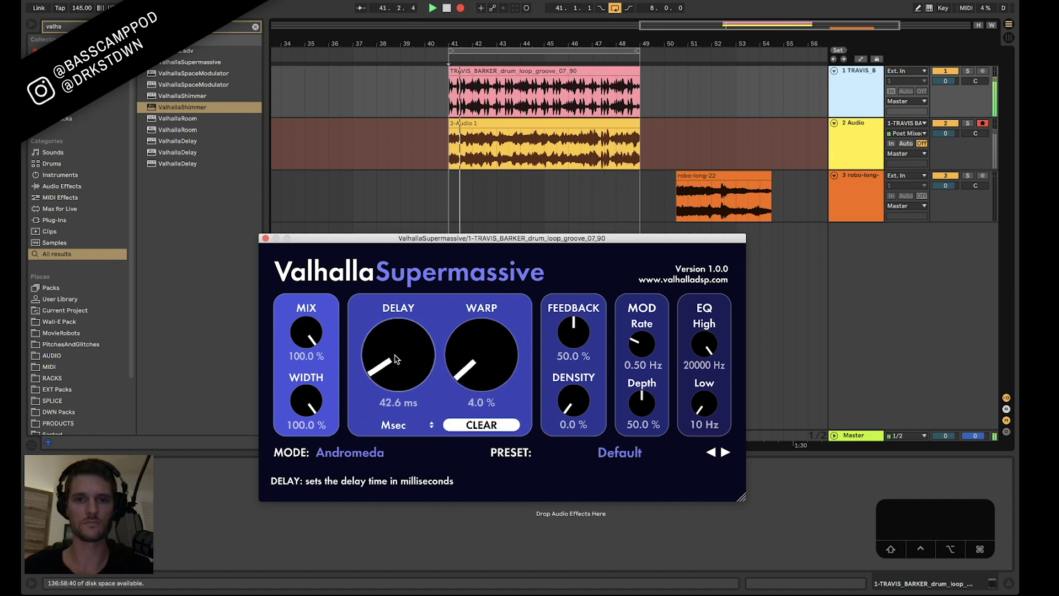
{"action": "key", "text": "space"}
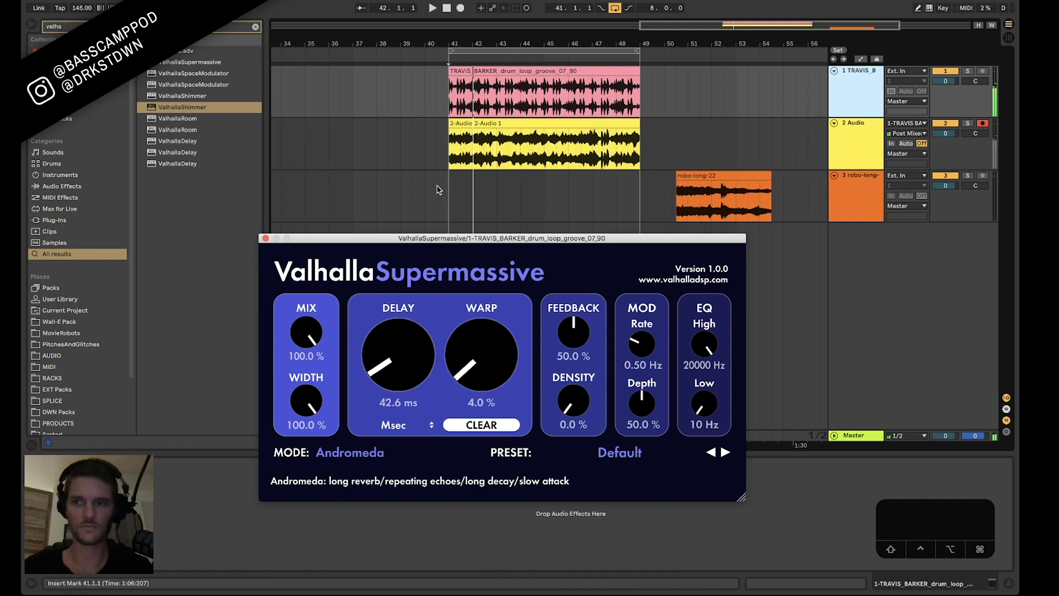
Review the available reverb modes, keep Andromeda, and close the ValhallaSupermassive window
{"action": "left_click", "coordinate": [350, 452]}
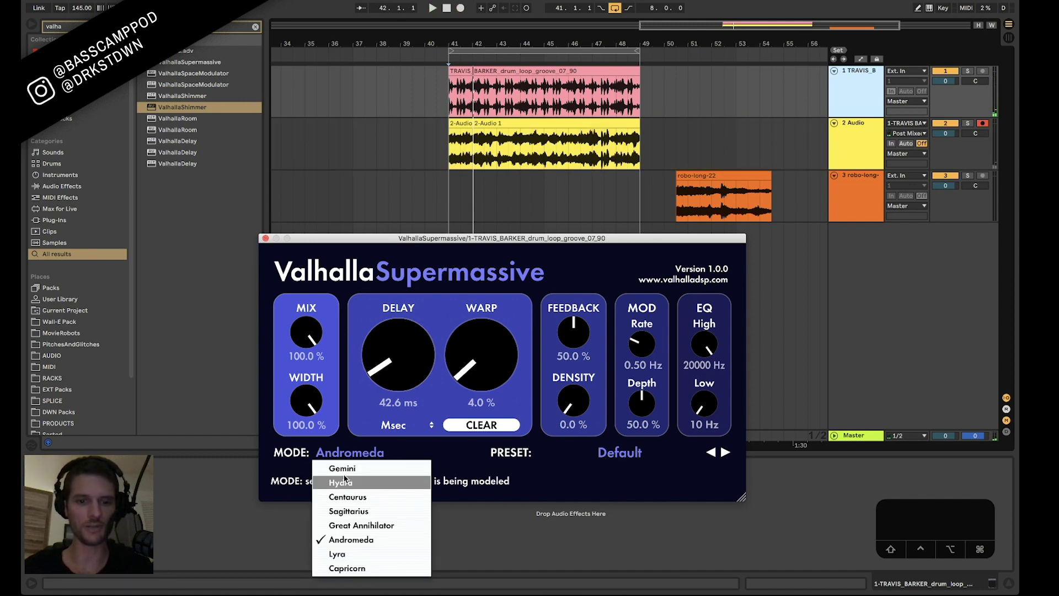
{"action": "left_click", "coordinate": [342, 541]}
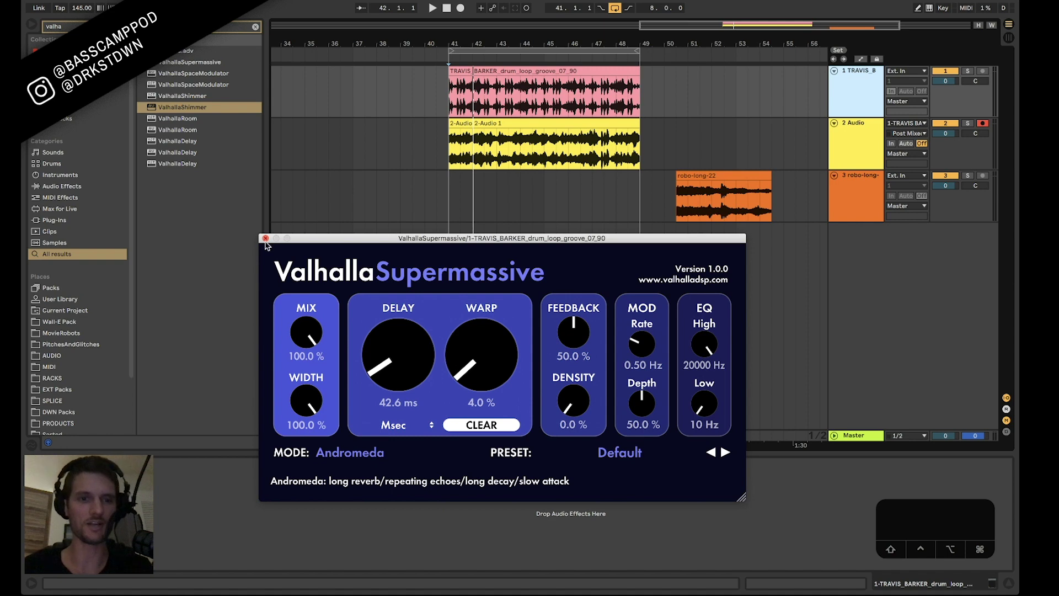
{"action": "left_click_drag", "start_coordinate": [275, 239], "coordinate": [217, 110]}
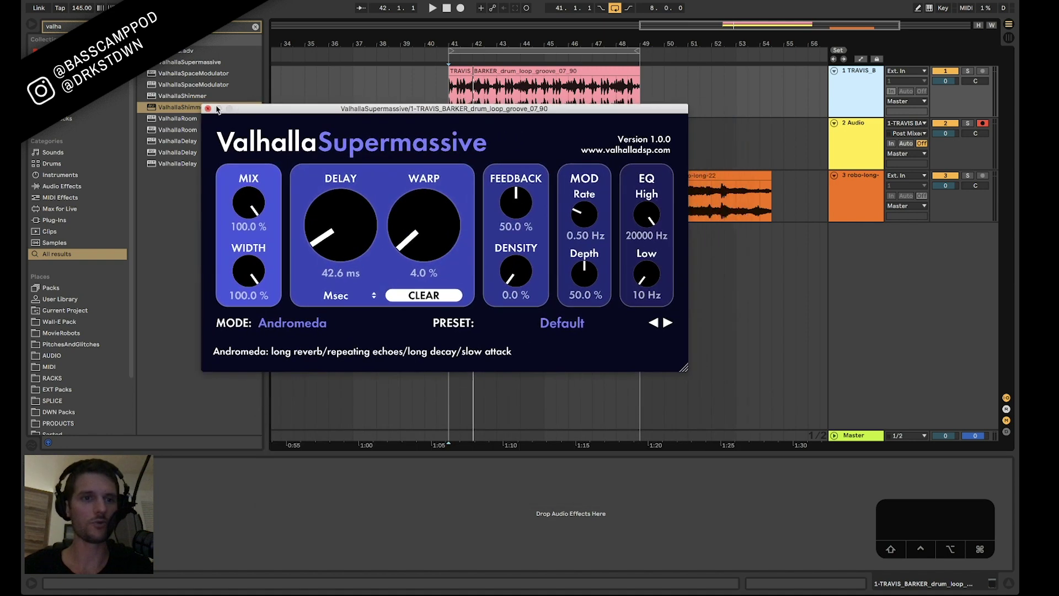
{"action": "left_click", "coordinate": [208, 109]}
Extend the 2-Audio 1 recording to its full take from bar 41 to 73 and repeat the drum loop alongside it
{"action": "left_click", "coordinate": [546, 123]}
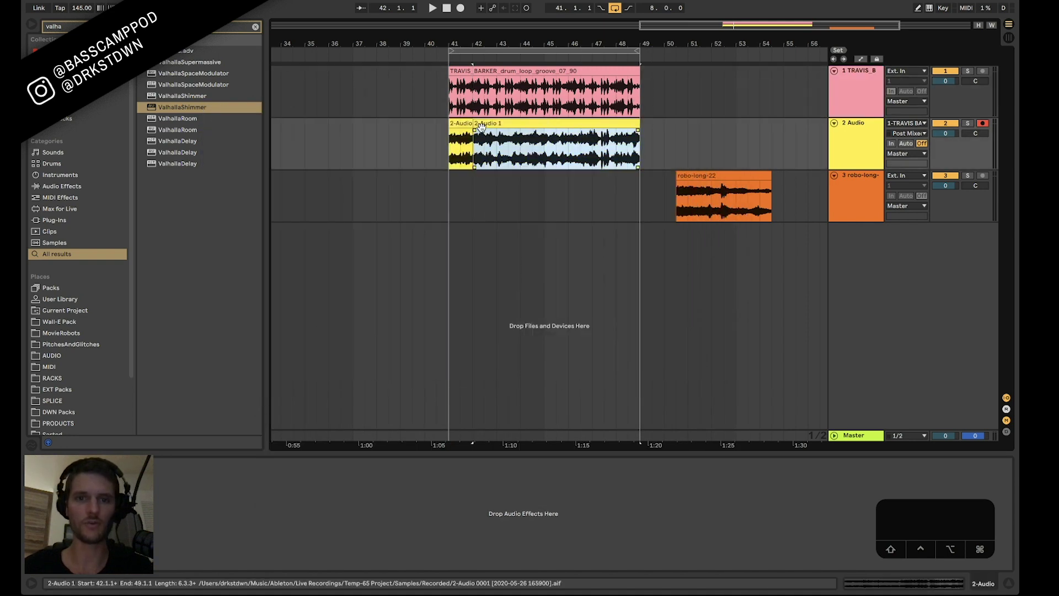
{"action": "left_click_drag", "start_coordinate": [518, 127], "coordinate": [492, 129]}
{"action": "scroll", "coordinate": [719, 132], "scroll_direction": "down", "scroll_amount": 5}
{"action": "scroll", "coordinate": [595, 136], "scroll_direction": "right", "scroll_amount": 2}
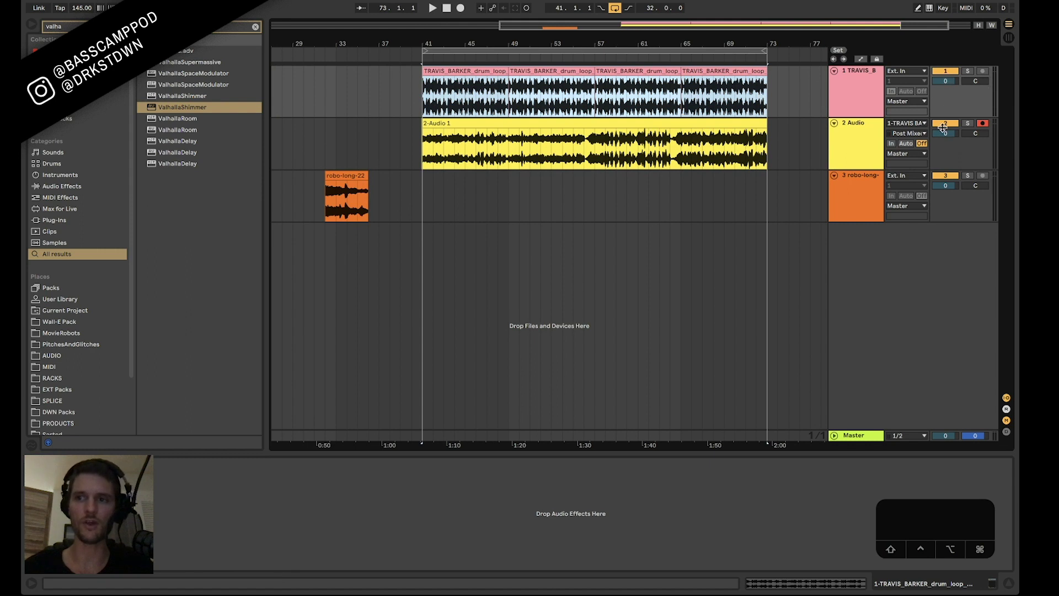
Map the computer key "a" to the track activators of both 2 Audio and the drum loop track
{"action": "key", "text": "super+k"}
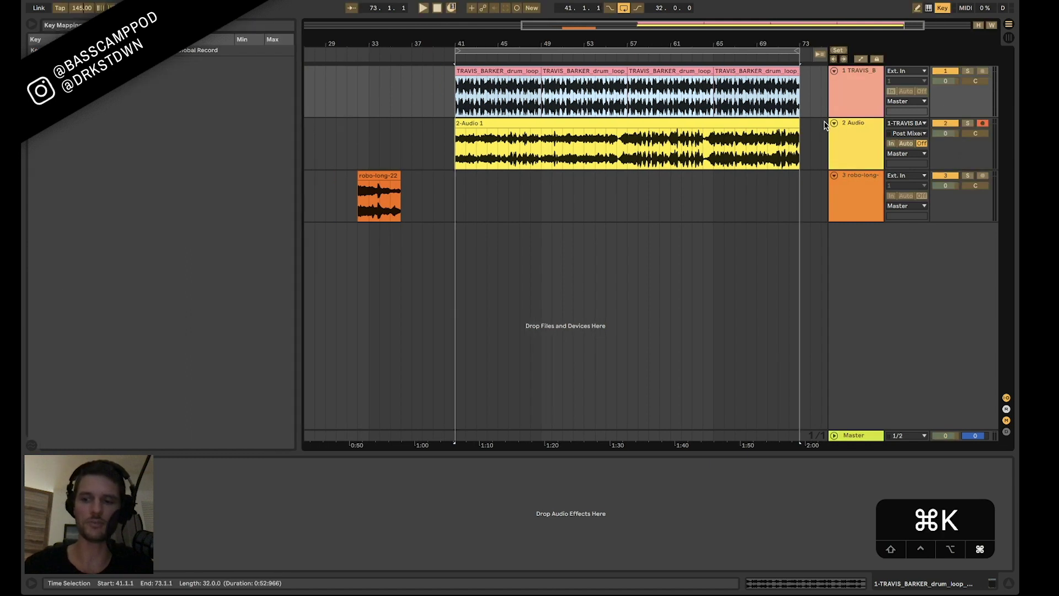
{"action": "left_click", "coordinate": [947, 124]}
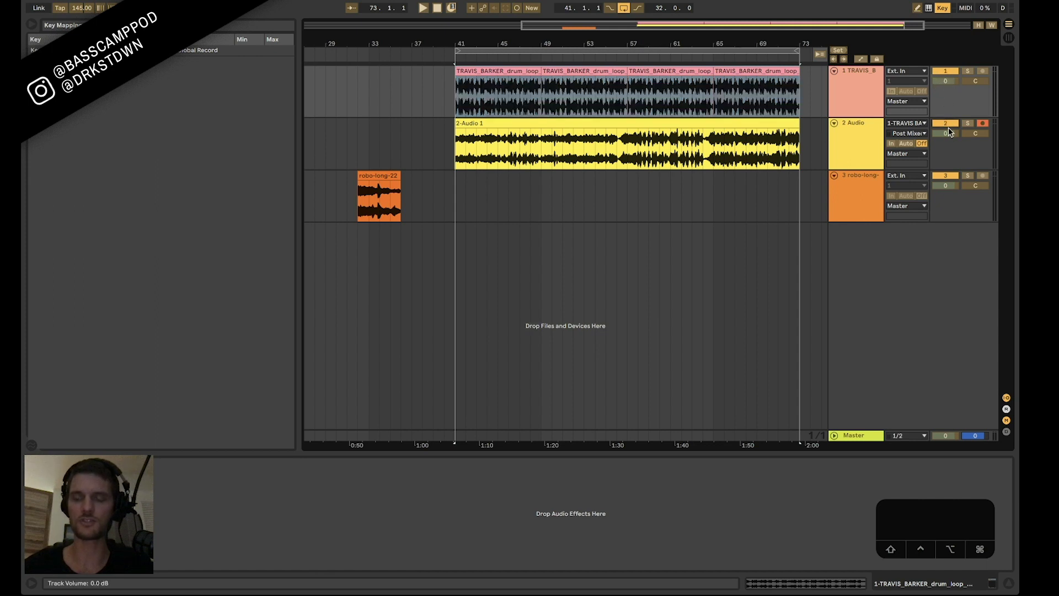
{"action": "key", "text": "a"}
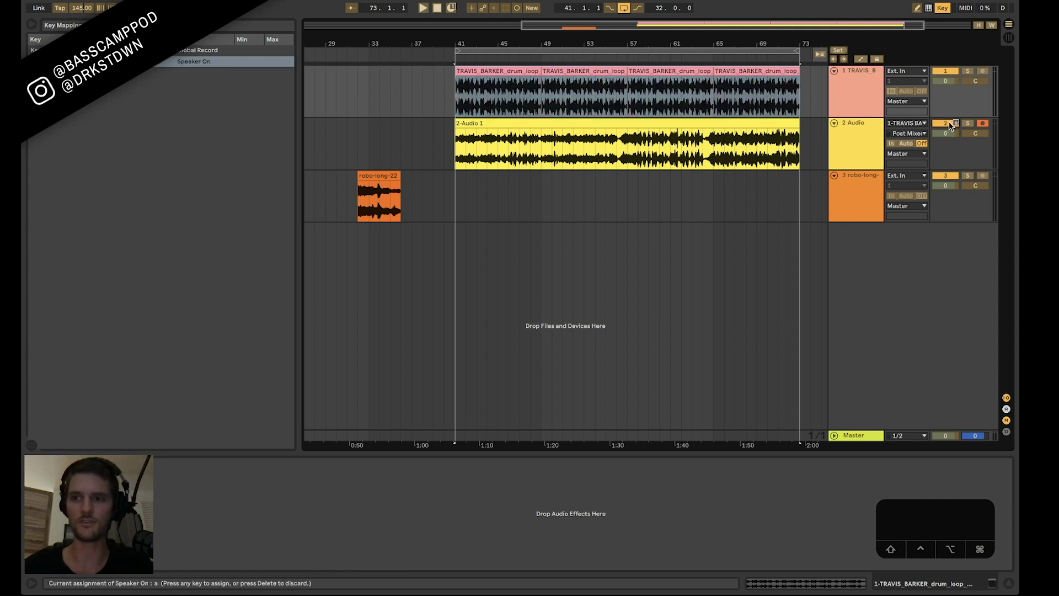
{"action": "key", "text": "a"}
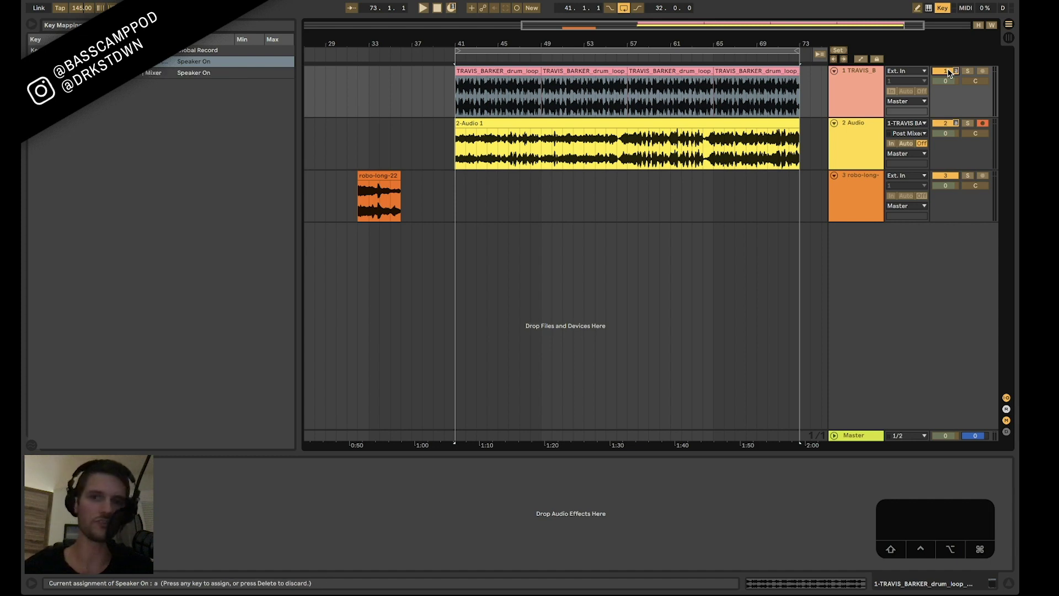
Leave key mapping and play the first drum loop clip from bar 41, switching between the dry and processed tracks
{"action": "key", "text": "super+k"}
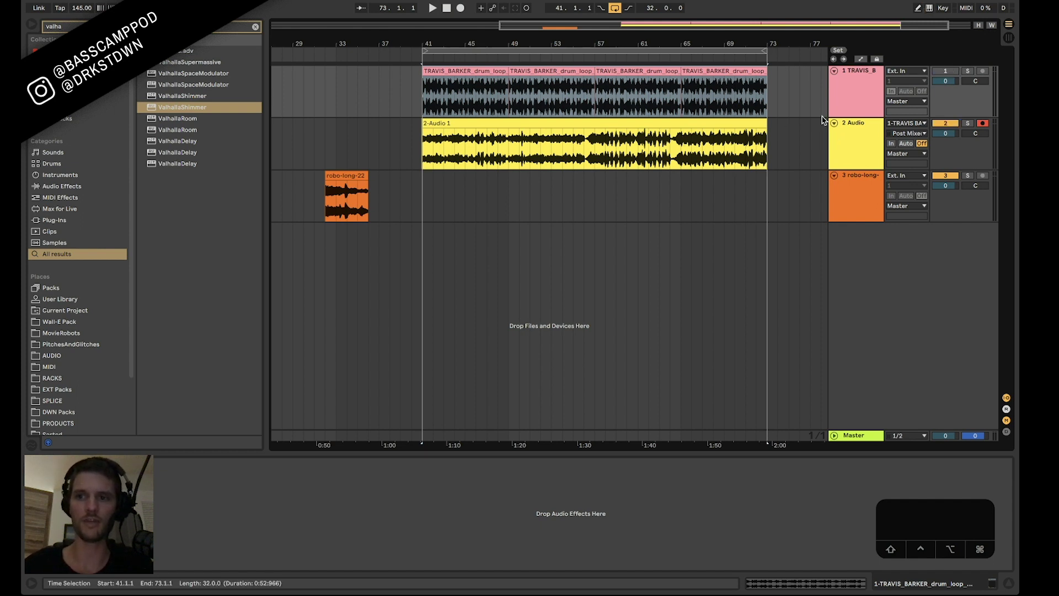
{"action": "left_click", "coordinate": [448, 72]}
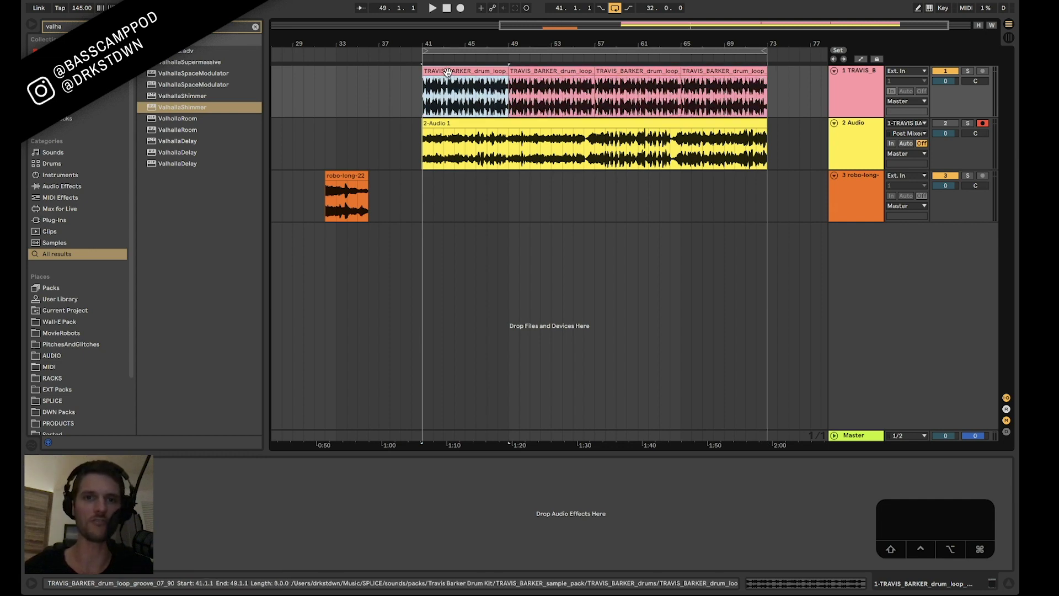
{"action": "key", "text": "space"}
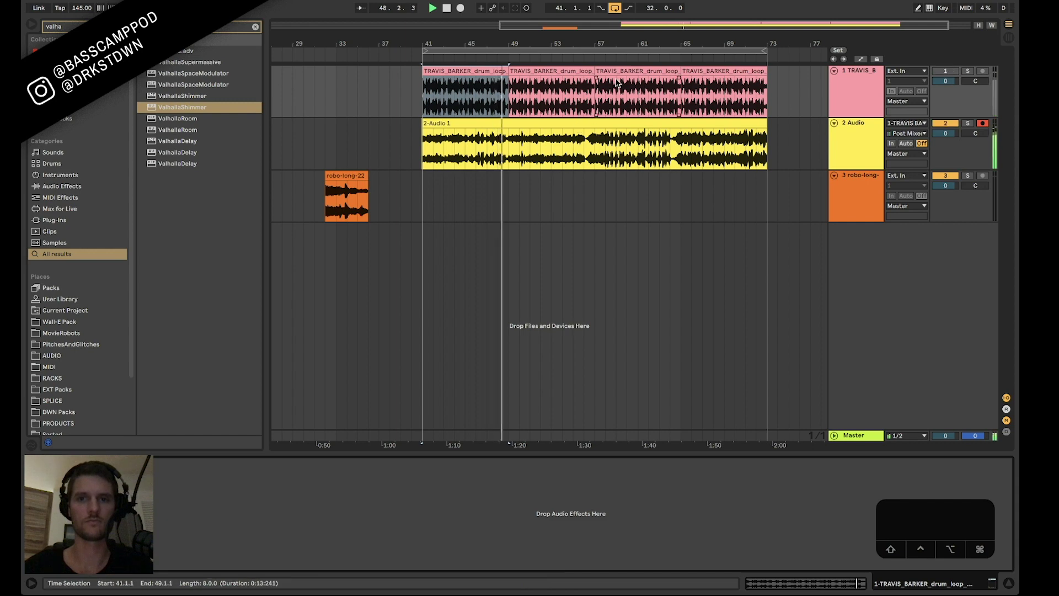
{"action": "key", "text": "space"}
Split the 2-Audio 1 recording at bars 49, 57 and 65, and audition the segment starting at bar 57
{"action": "left_click", "coordinate": [507, 150]}
{"action": "key", "text": "super+e"}
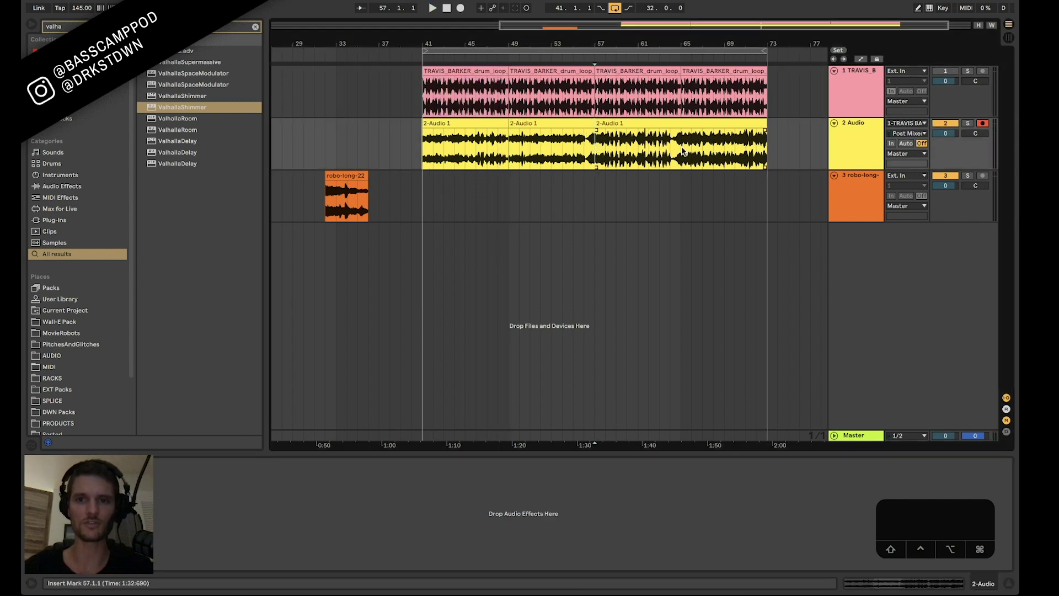
{"action": "left_click", "coordinate": [646, 126]}
{"action": "key", "text": "space"}
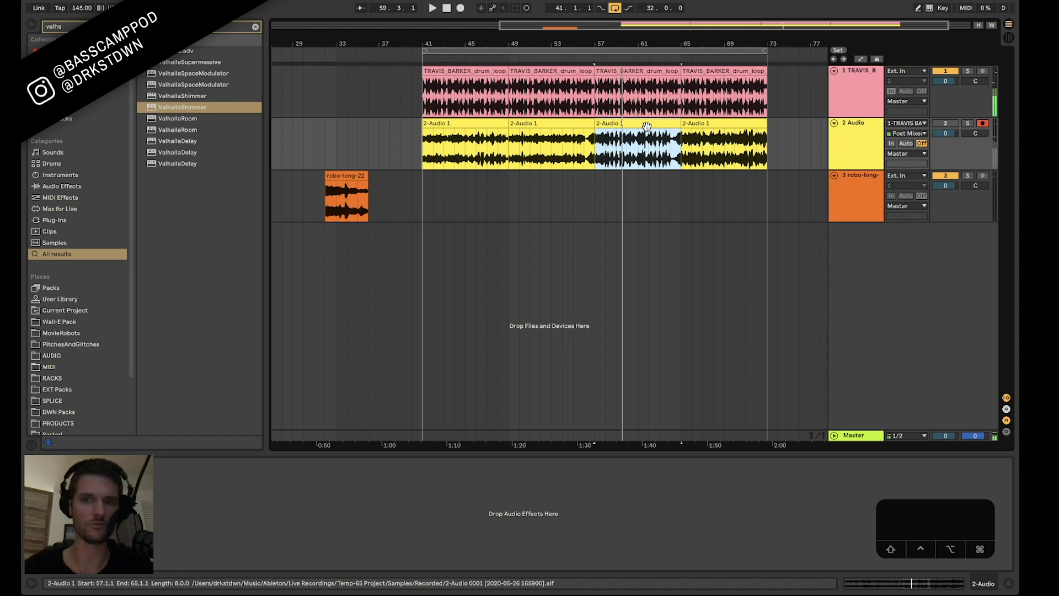
{"action": "key", "text": "r"}
{"action": "key", "text": "space"}
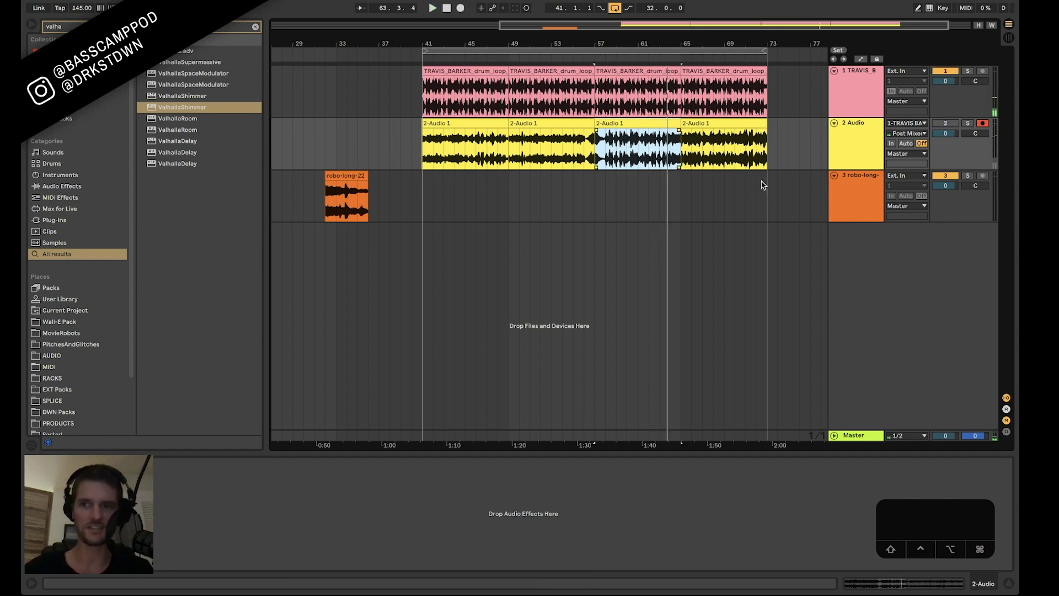
Remove the key assignments from the track activators of 2 Audio and the drum loop track
{"action": "key", "text": "super+k"}
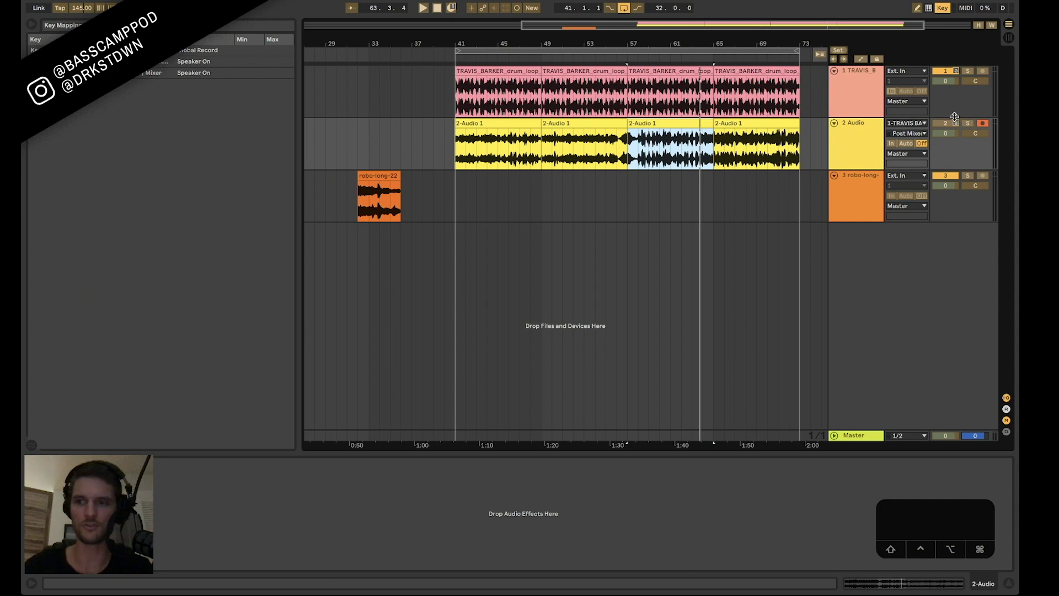
{"action": "left_click", "coordinate": [950, 122]}
{"action": "key", "text": "Delete"}
{"action": "left_click", "coordinate": [949, 71]}
{"action": "key", "text": "Delete"}
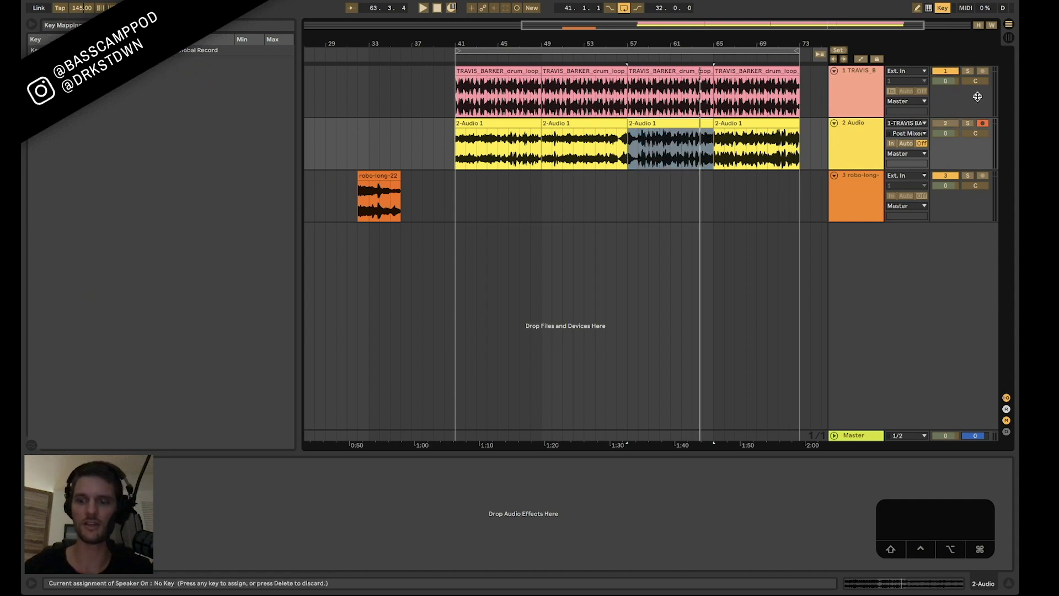
{"action": "key", "text": "super+k"}
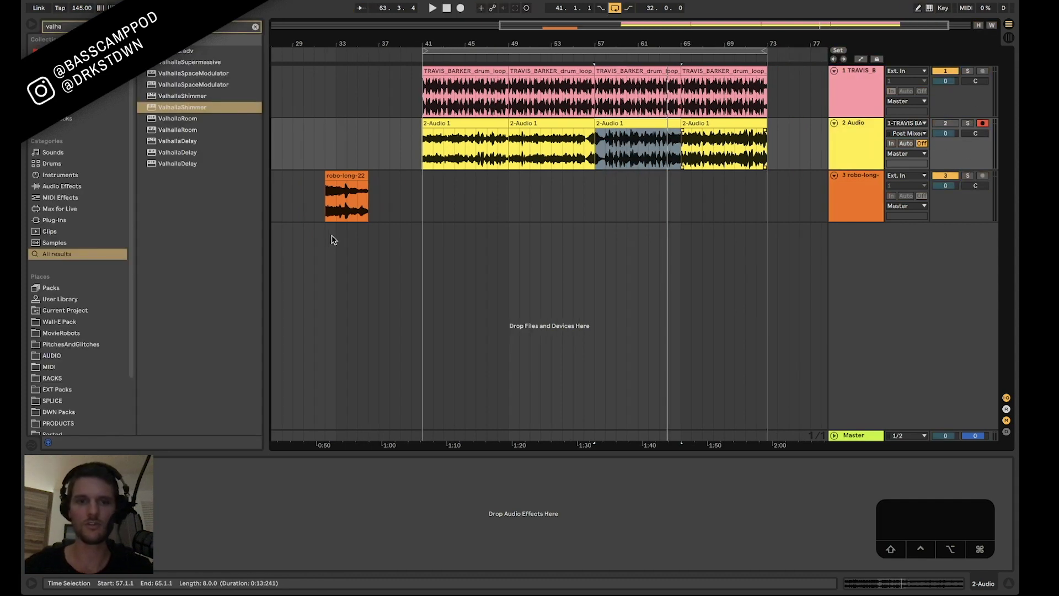
Move the robo-long-22 clip to bar 17 and add ValhallaSupermassive to its track
{"action": "scroll", "coordinate": [331, 240], "scroll_direction": "left", "scroll_amount": 10}
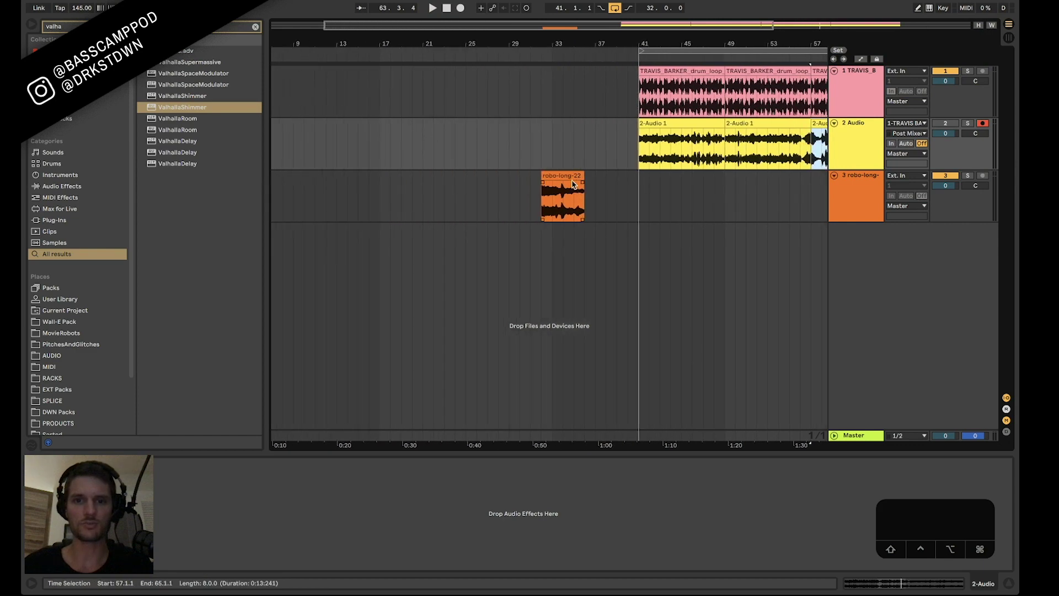
{"action": "left_click_drag", "start_coordinate": [573, 184], "coordinate": [400, 175]}
{"action": "key", "text": "space"}
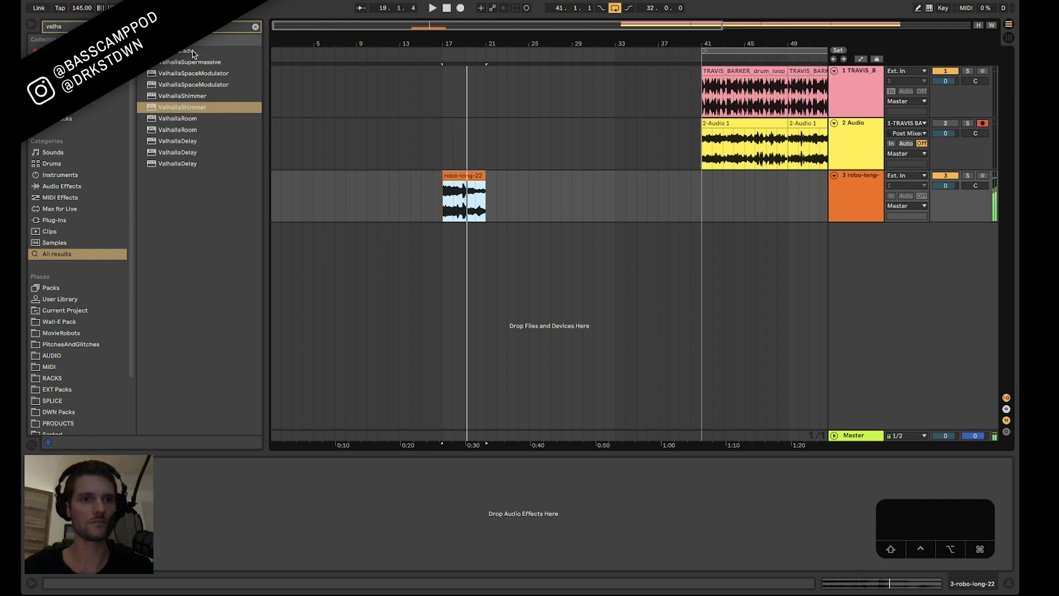
{"action": "left_click_drag", "start_coordinate": [173, 62], "coordinate": [470, 157]}
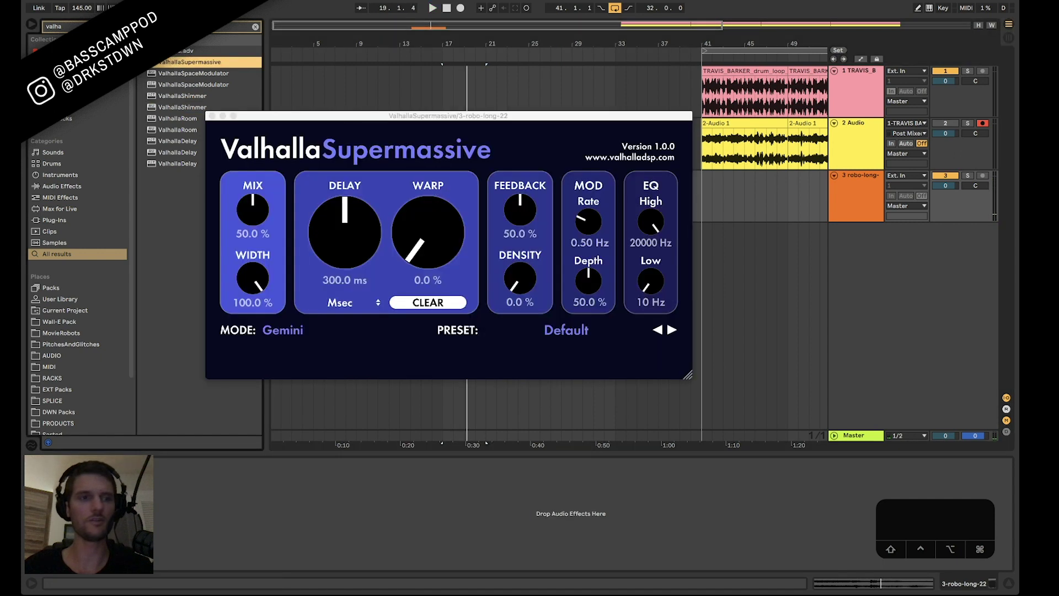
{"action": "left_click", "coordinate": [32, 24]}
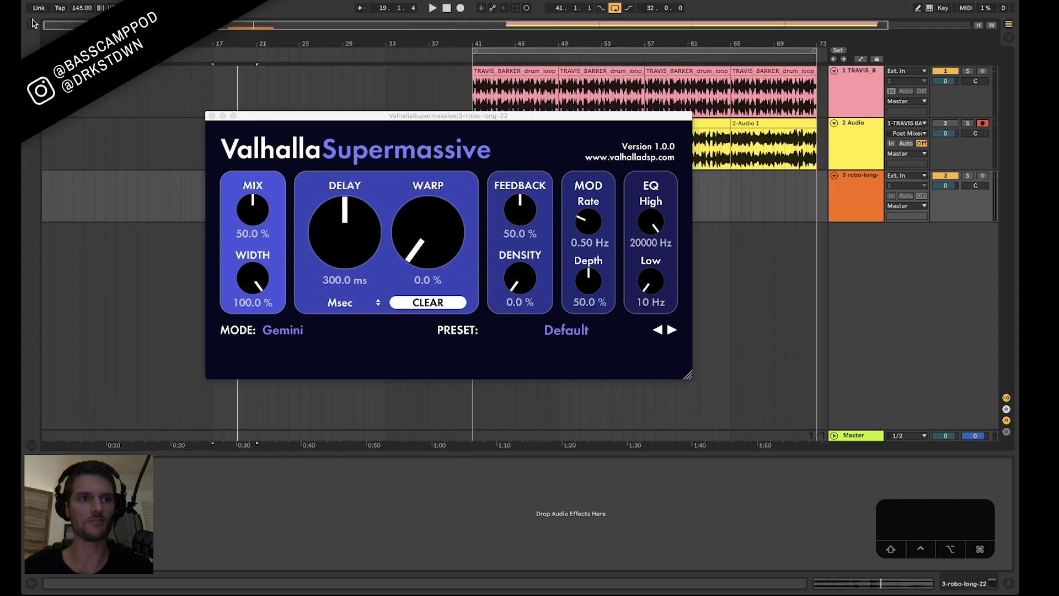
Set ValhallaSupermassive to Lyra mode with Delay at about 480 ms and Mix at 100%
{"action": "left_click_drag", "start_coordinate": [353, 239], "coordinate": [326, 319]}
{"action": "left_click", "coordinate": [291, 331]}
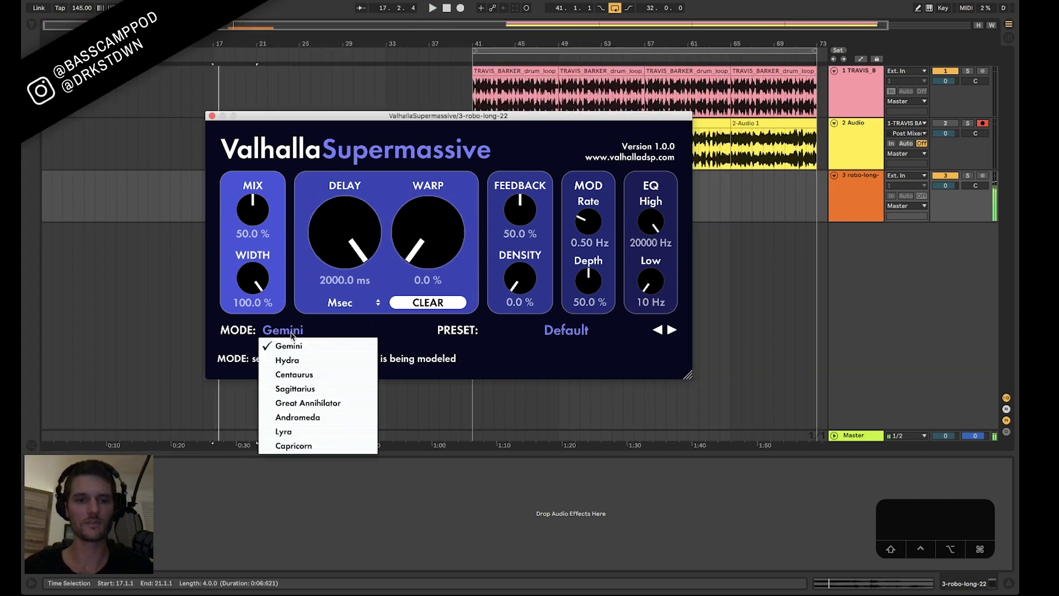
{"action": "left_click", "coordinate": [310, 432]}
{"action": "left_click_drag", "start_coordinate": [326, 243], "coordinate": [323, 185]}
{"action": "left_click_drag", "start_coordinate": [441, 115], "coordinate": [560, 71]}
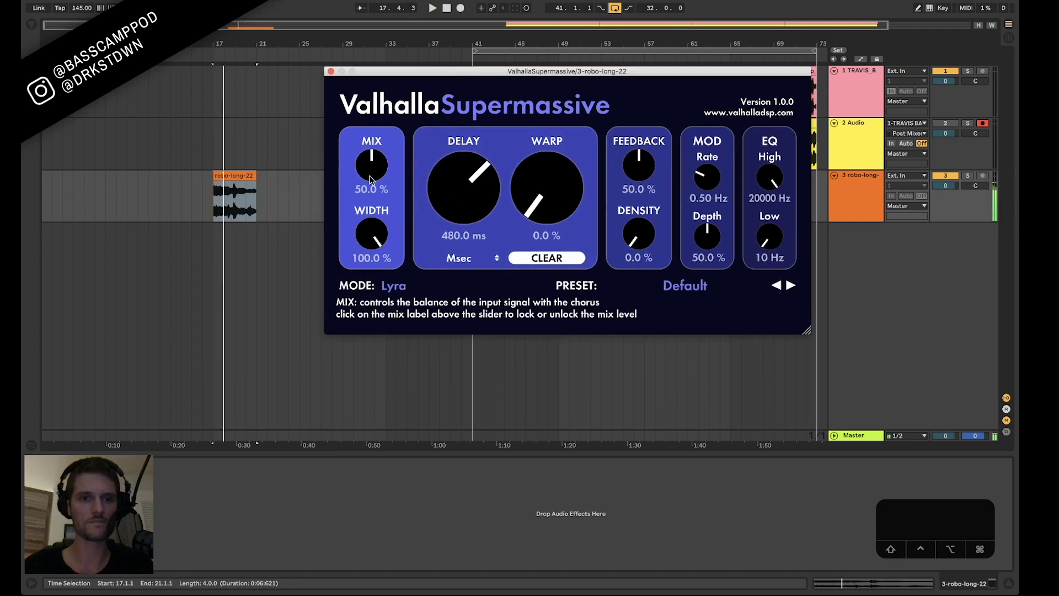
{"action": "left_click_drag", "start_coordinate": [367, 176], "coordinate": [381, 113]}
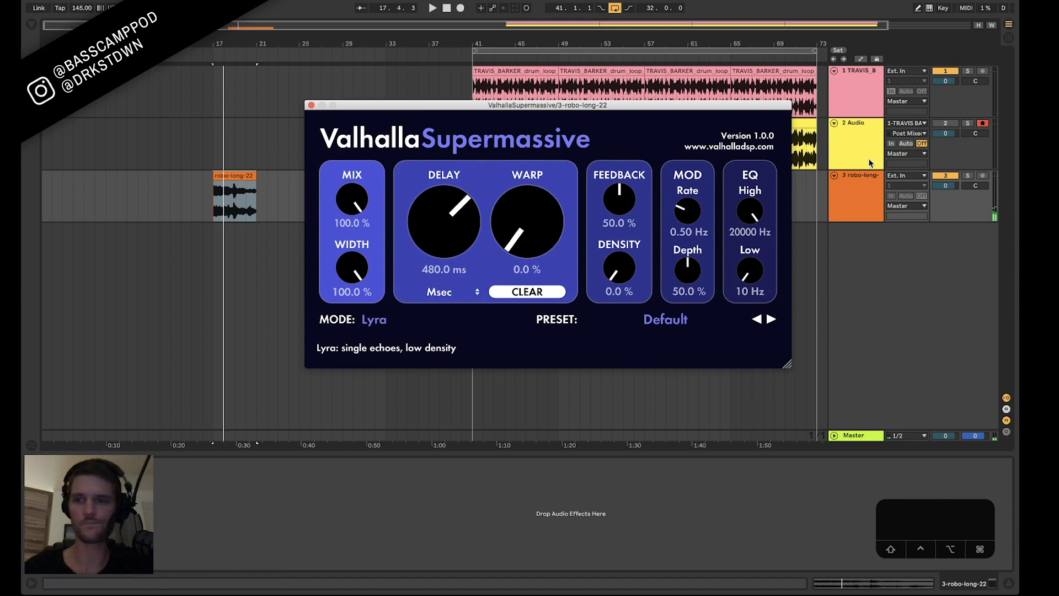
Sweep Mix, Delay and Warp while the robo clip plays, ending at 100%, about 385.4 ms and 72.4%
{"action": "left_click", "coordinate": [862, 181]}
{"action": "key", "text": "space"}
{"action": "left_click", "coordinate": [353, 207]}
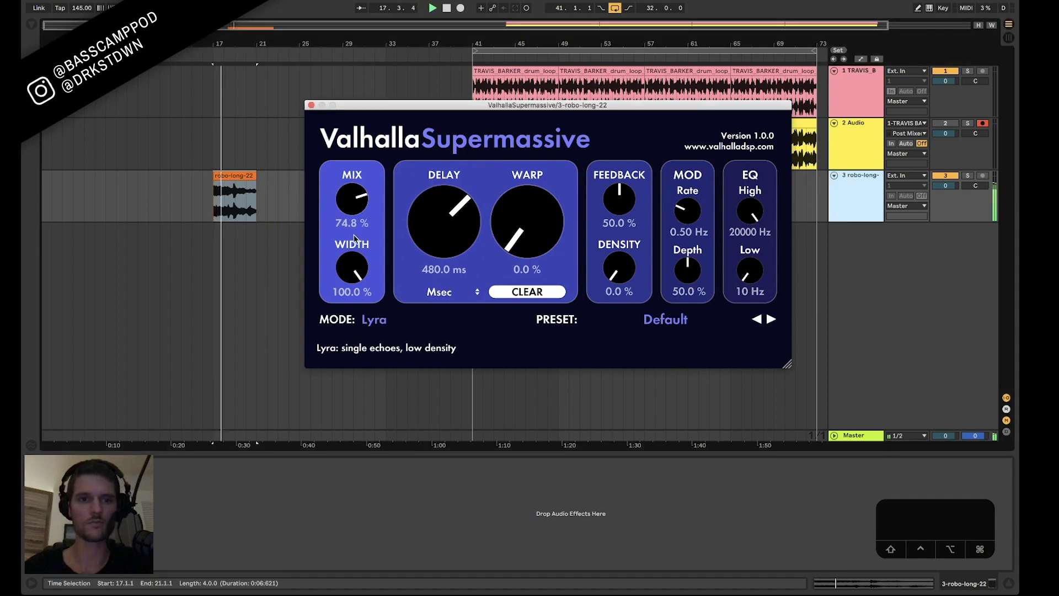
{"action": "left_click_drag", "start_coordinate": [423, 209], "coordinate": [386, 316]}
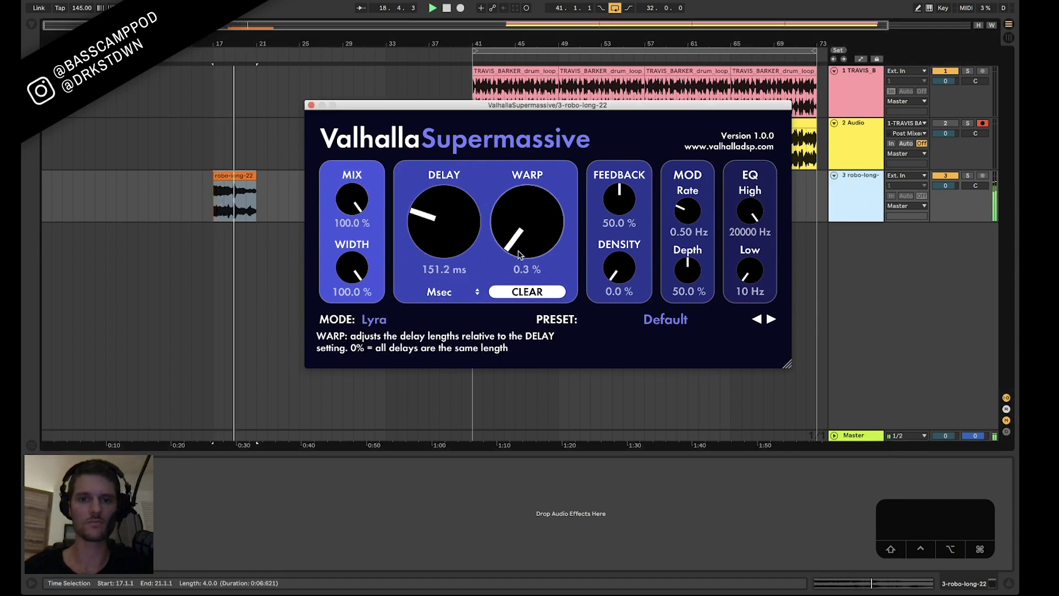
{"action": "left_click_drag", "start_coordinate": [522, 248], "coordinate": [524, 177]}
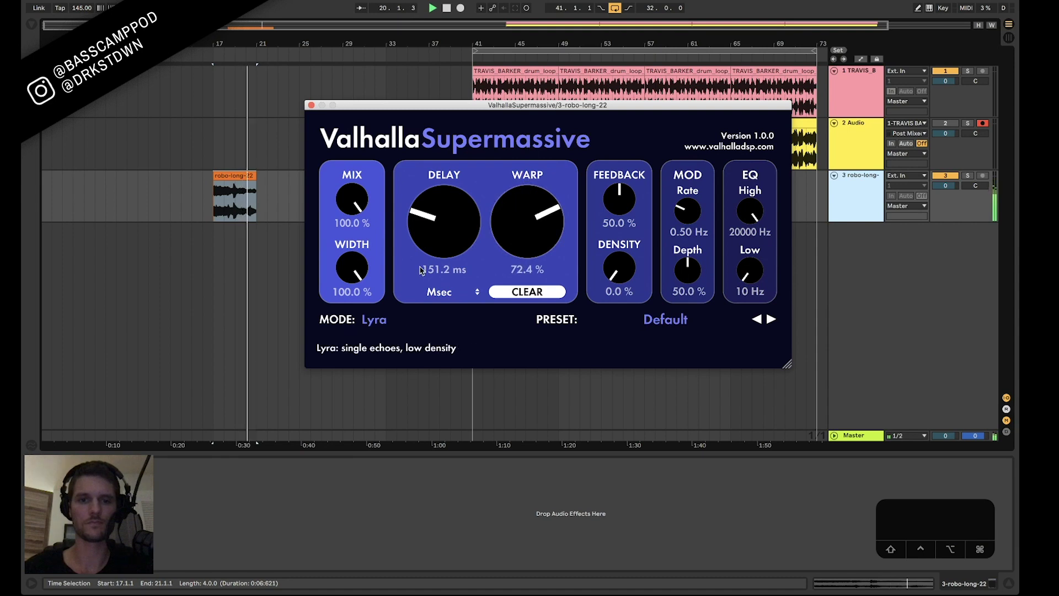
{"action": "left_click_drag", "start_coordinate": [422, 238], "coordinate": [439, 179]}
Loop the robo-long-22 clip and sweep Warp and Delay, ending at about 17.4% and 204.6 ms
{"action": "left_click", "coordinate": [234, 179]}
{"action": "key", "text": "super+l"}
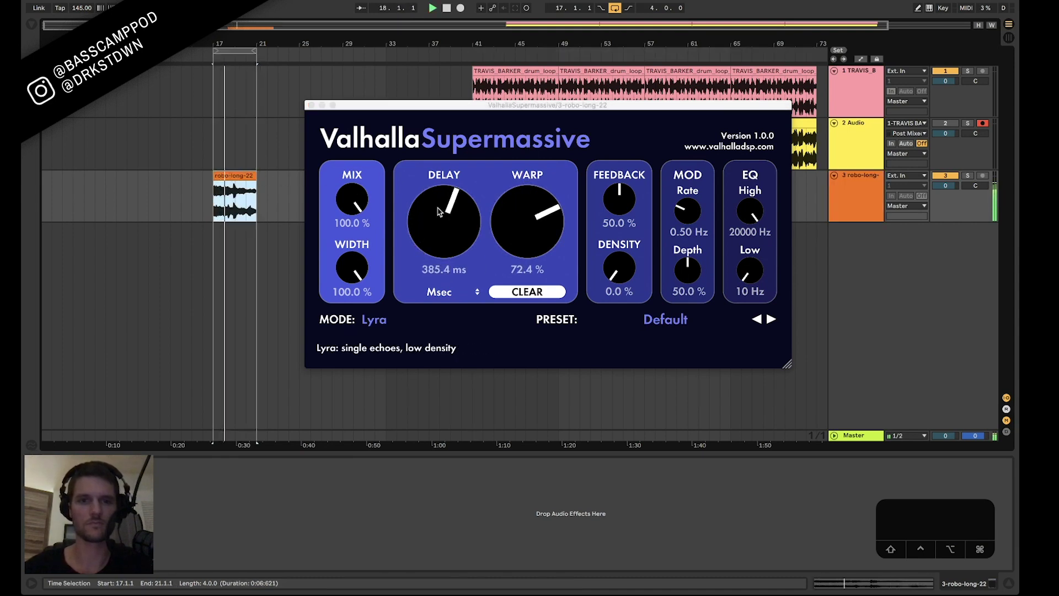
{"action": "left_click_drag", "start_coordinate": [448, 218], "coordinate": [510, 300]}
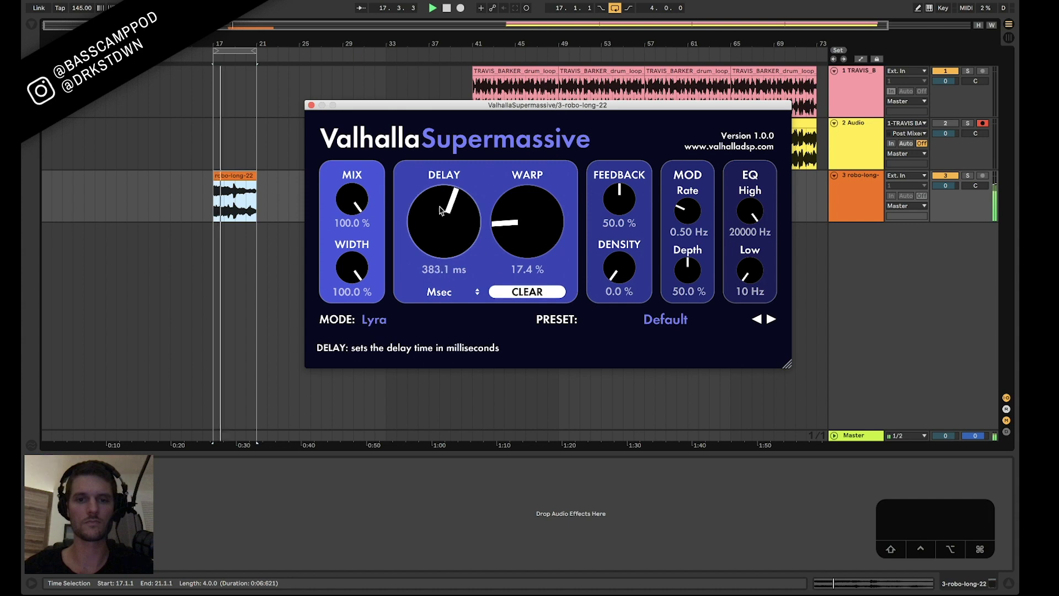
{"action": "left_click_drag", "start_coordinate": [466, 241], "coordinate": [442, 276]}
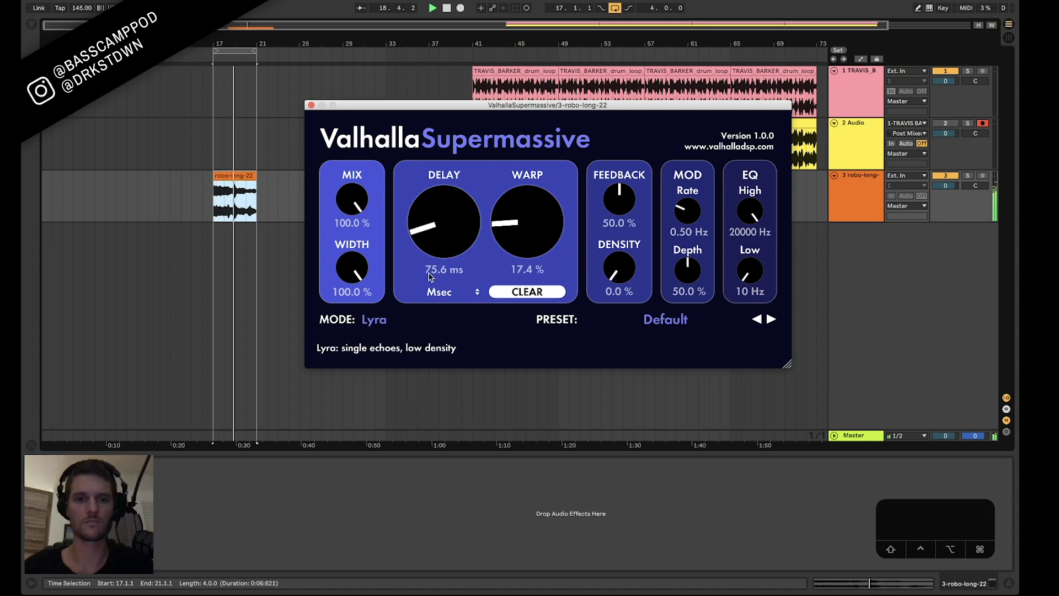
{"action": "left_click_drag", "start_coordinate": [359, 266], "coordinate": [351, 186]}
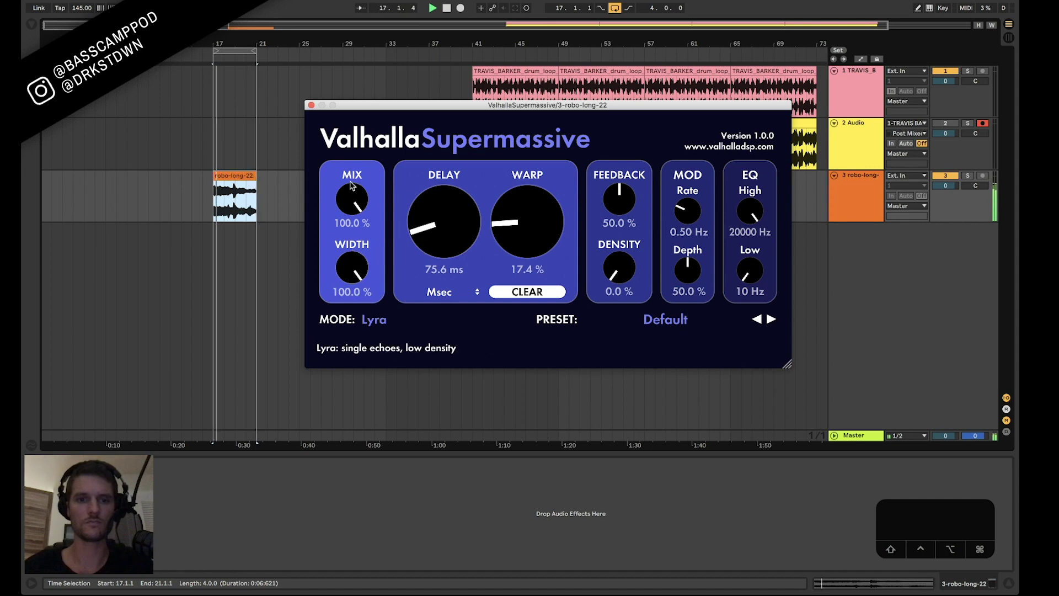
{"action": "left_click_drag", "start_coordinate": [432, 229], "coordinate": [444, 207]}
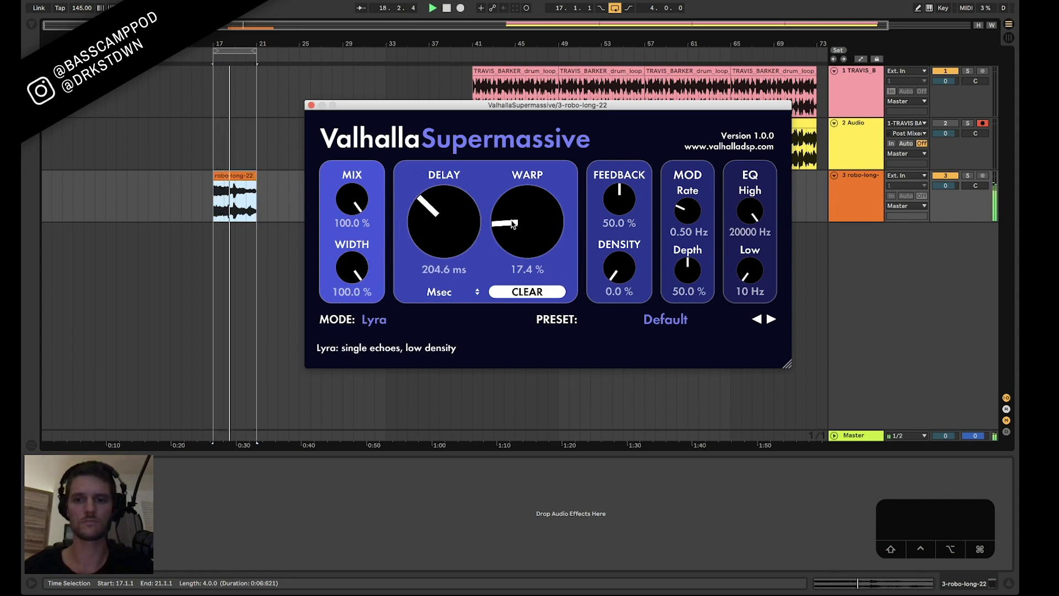
Raise the modulation Rate to about 4.08 Hz and Feedback to about 61.9%, trying Depth and resetting it to 50%
{"action": "left_click_drag", "start_coordinate": [690, 210], "coordinate": [696, 166]}
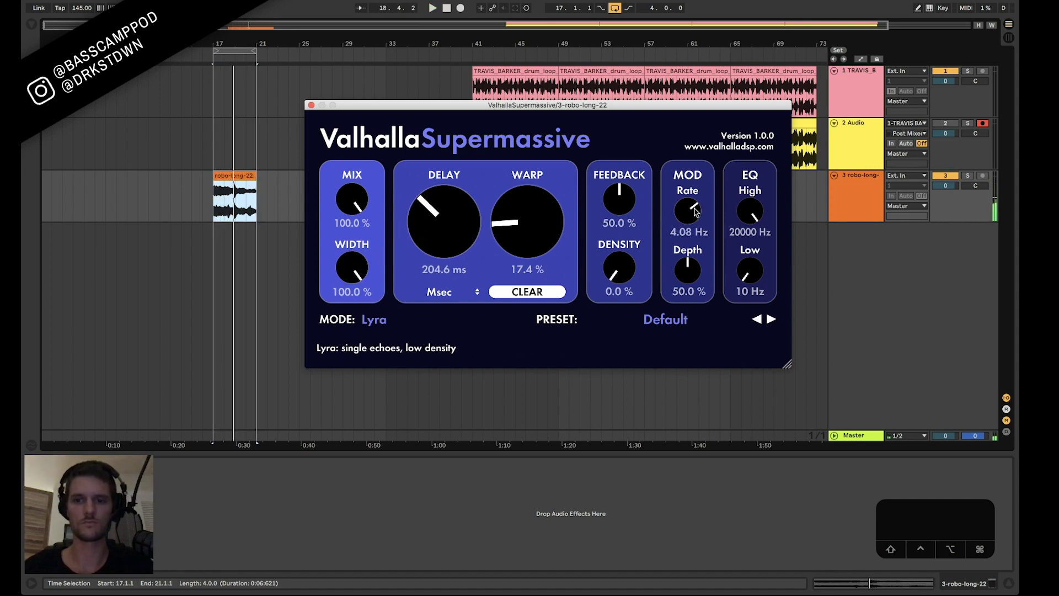
{"action": "left_click_drag", "start_coordinate": [689, 273], "coordinate": [688, 269]}
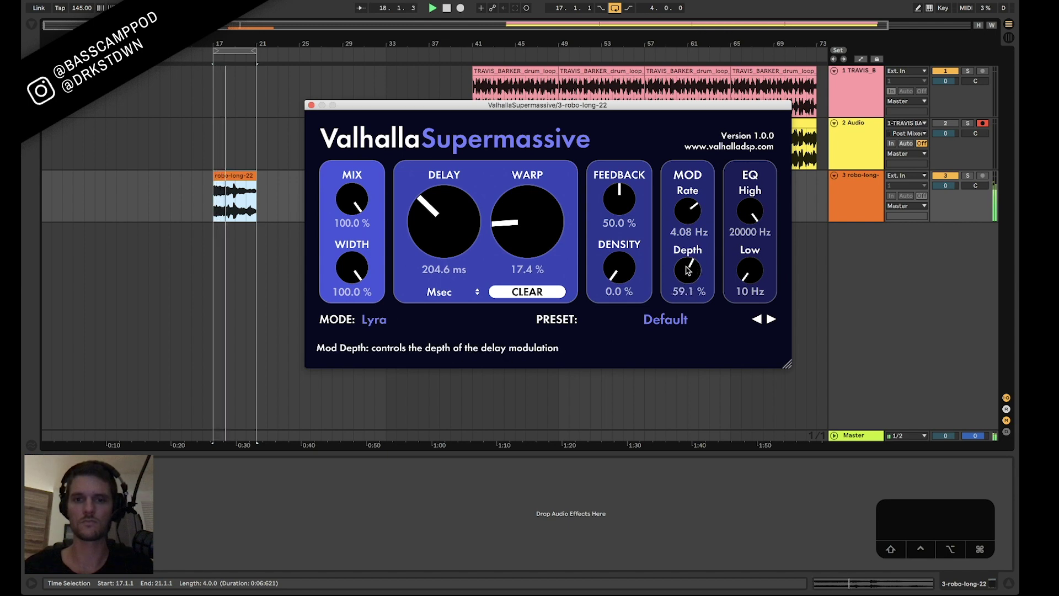
{"action": "double_click", "coordinate": [688, 269]}
{"action": "left_click_drag", "start_coordinate": [619, 201], "coordinate": [629, 166]}
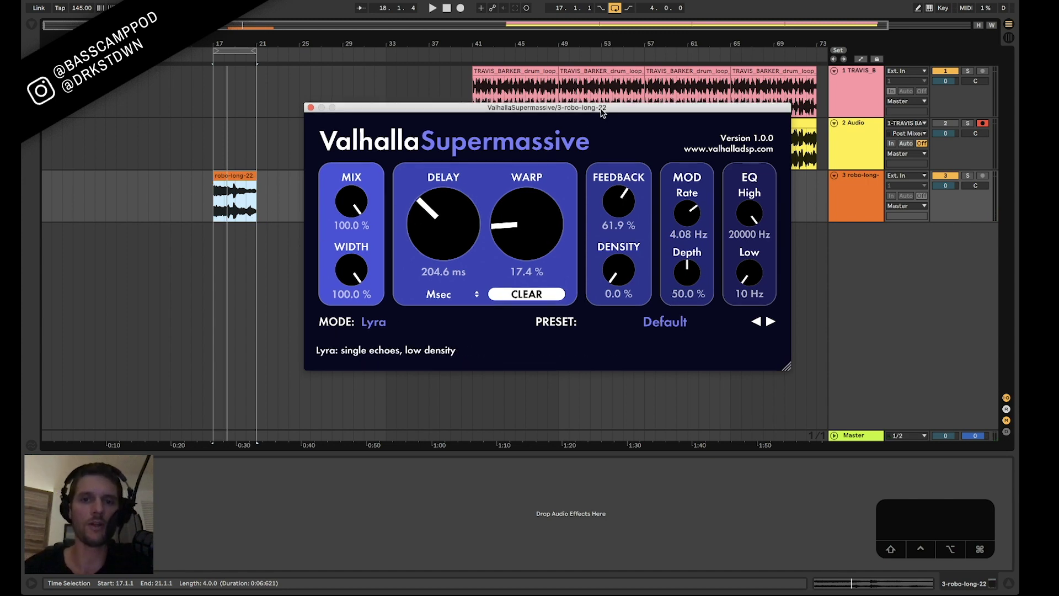
Load the Swelling Quarters preset from the vocal echoes and audition it on the robo-long-22 clip
{"action": "left_click_drag", "start_coordinate": [588, 109], "coordinate": [570, 51]}
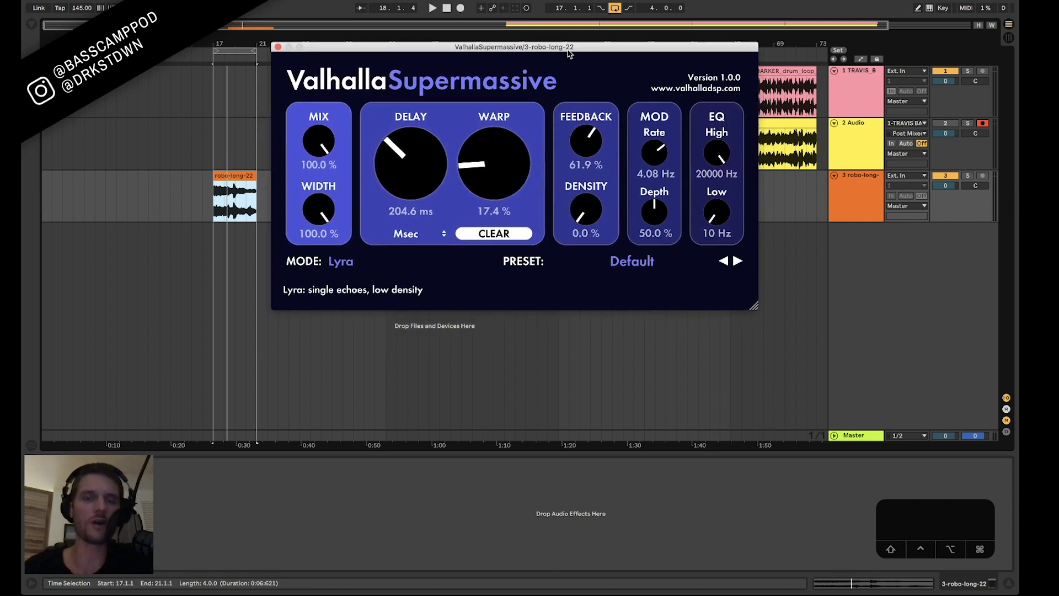
{"action": "left_click_drag", "start_coordinate": [570, 54], "coordinate": [577, 53]}
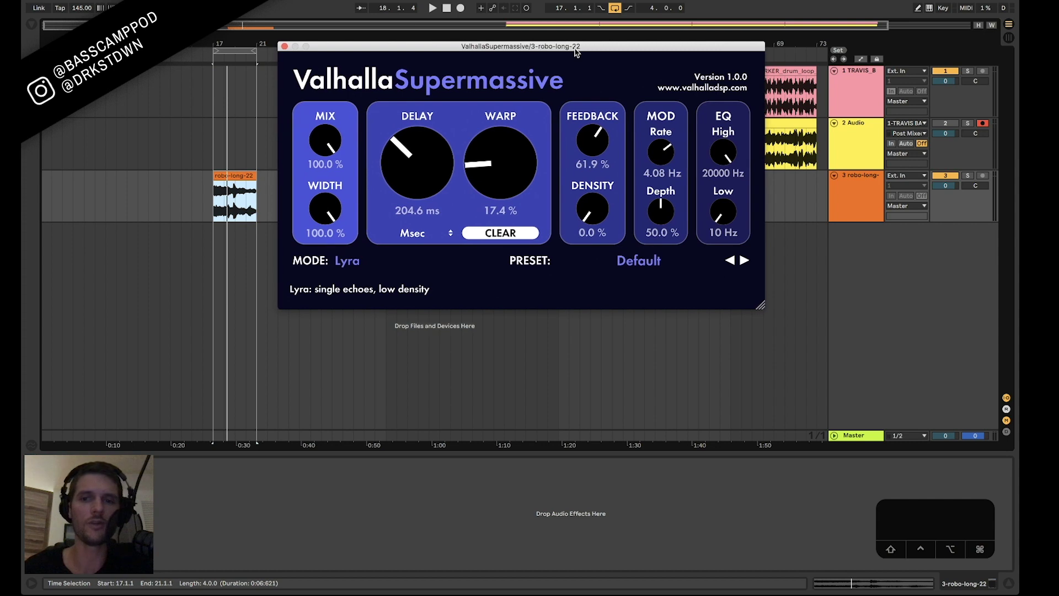
{"action": "left_click", "coordinate": [639, 266]}
{"action": "mouse_move", "coordinate": [635, 369]}
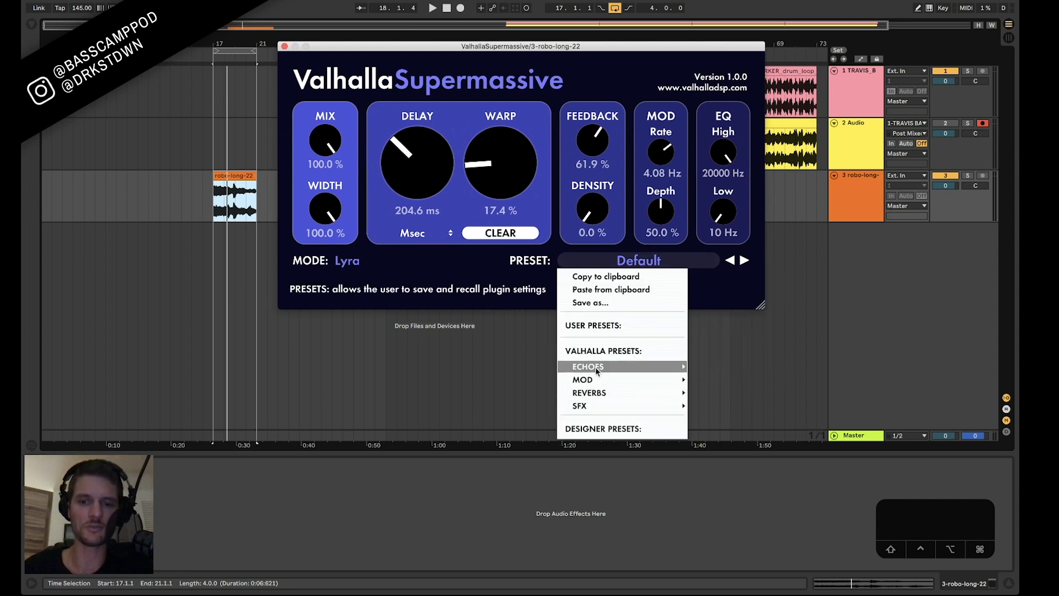
{"action": "mouse_move", "coordinate": [720, 366]}
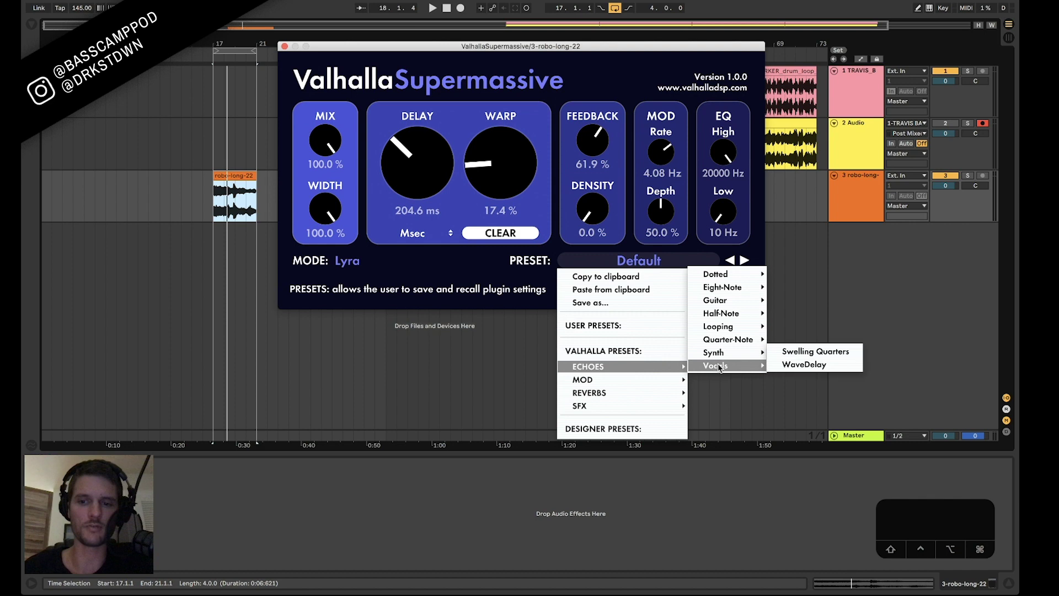
{"action": "left_click", "coordinate": [811, 352]}
{"action": "left_click", "coordinate": [240, 175]}
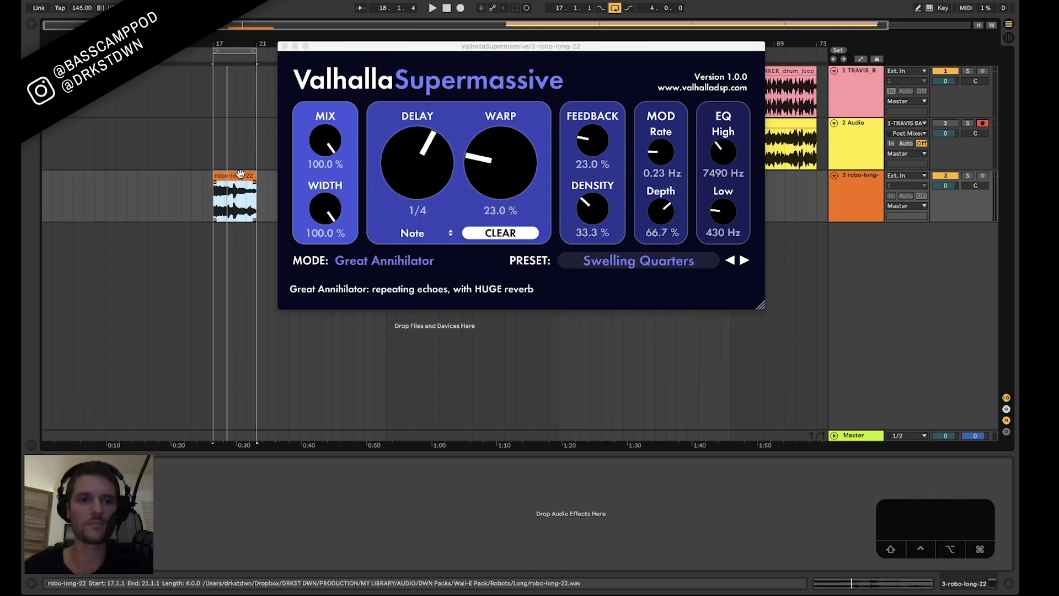
{"action": "key", "text": "space"}
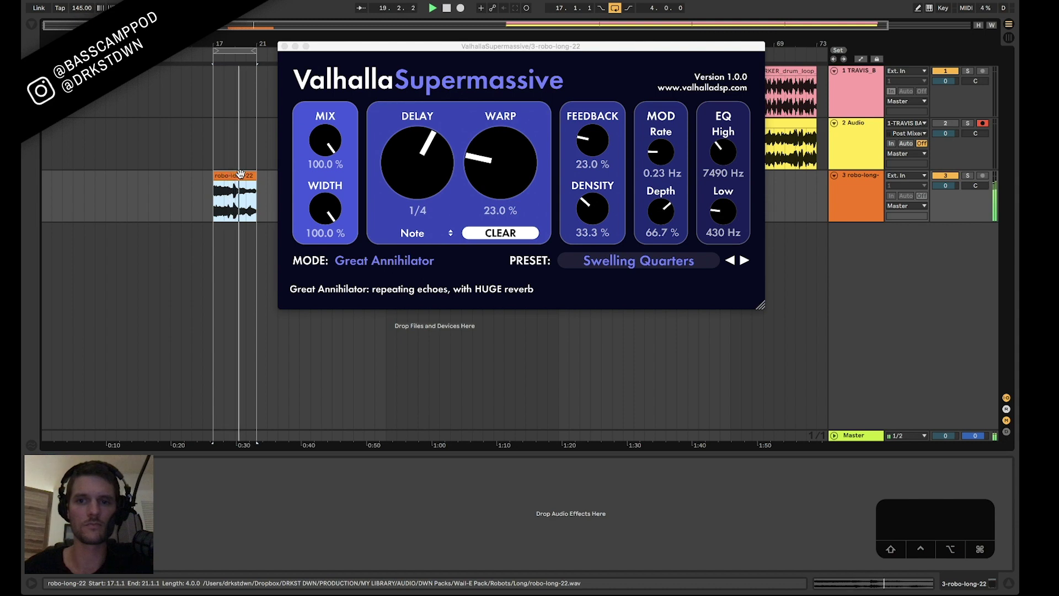
{"action": "key", "text": "space"}
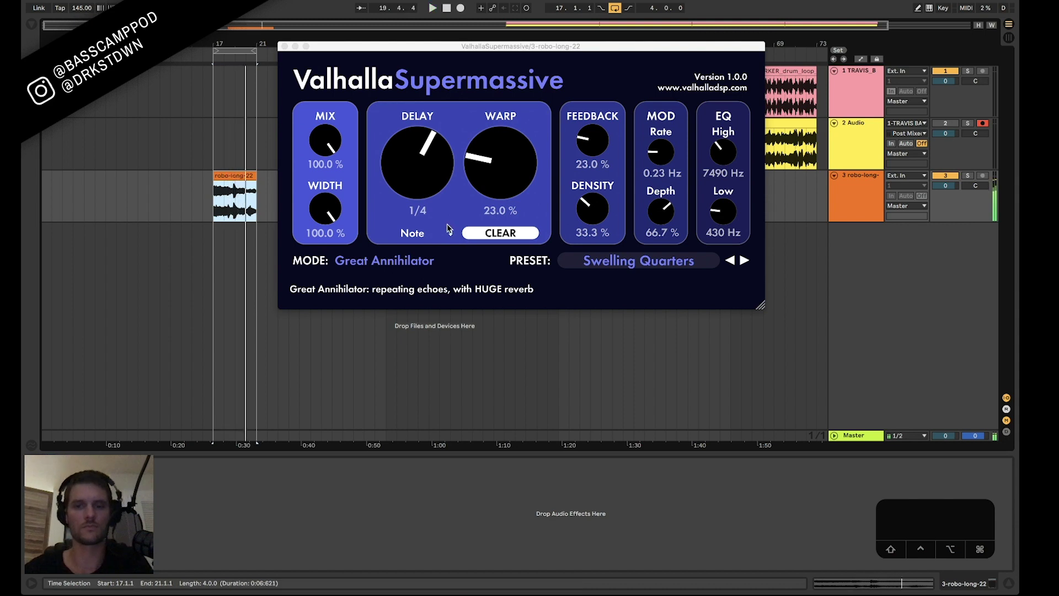
Load the SynthEnsemble preset from the Mod Ensemble presets and audition it on the robo-long-22 clip
{"action": "left_click", "coordinate": [646, 268]}
{"action": "mouse_move", "coordinate": [638, 383]}
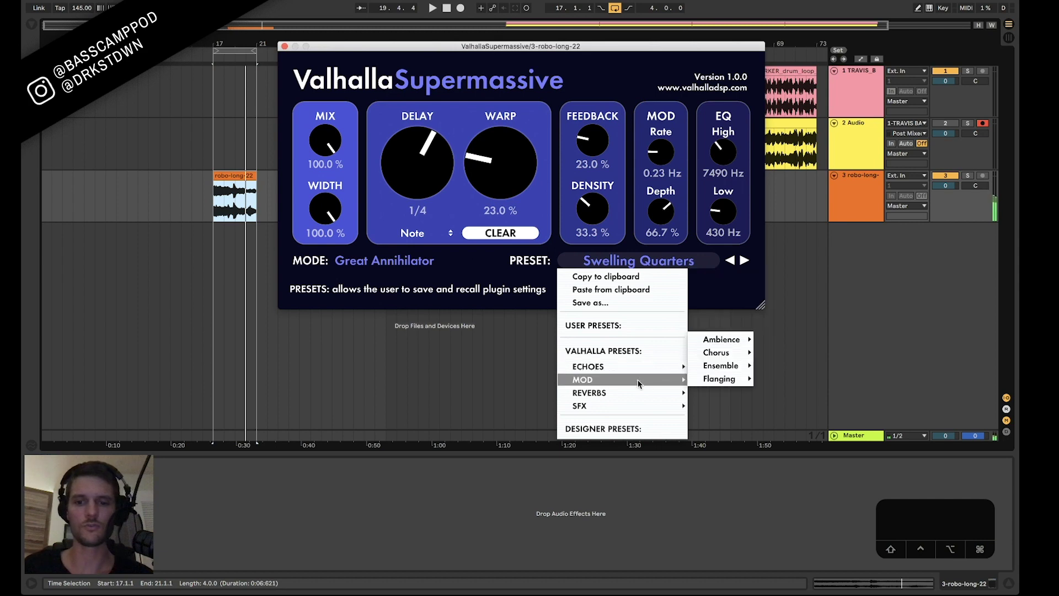
{"action": "mouse_move", "coordinate": [732, 366]}
{"action": "left_click", "coordinate": [787, 363]}
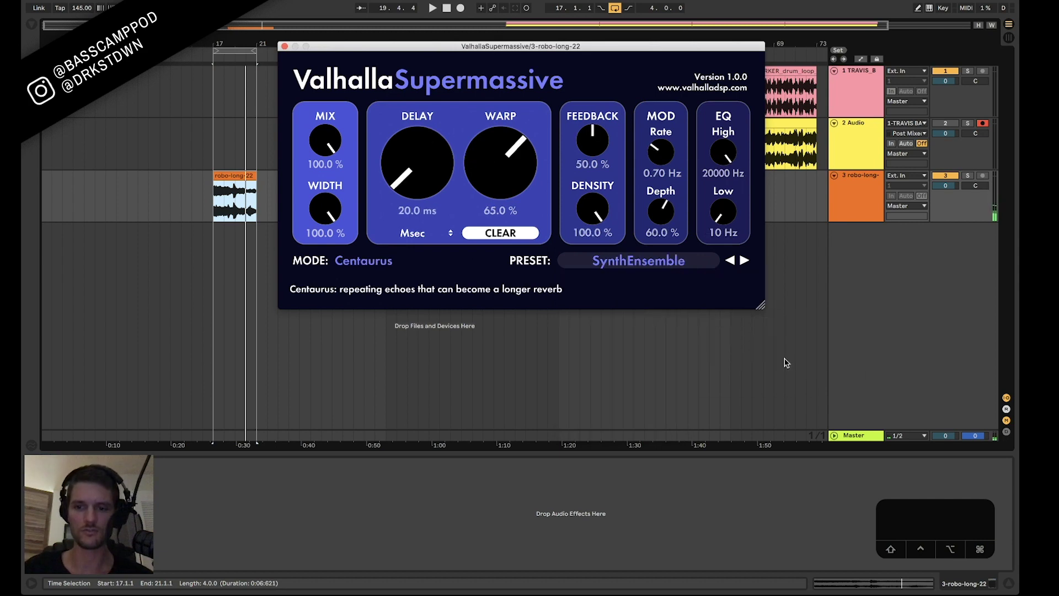
{"action": "key", "text": "space"}
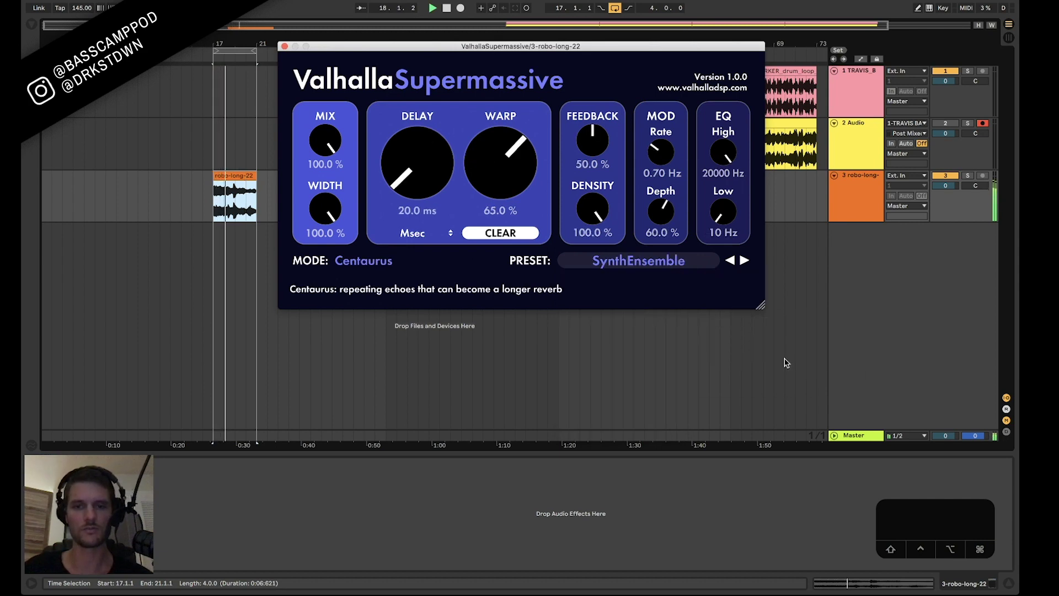
{"action": "key", "text": "space"}
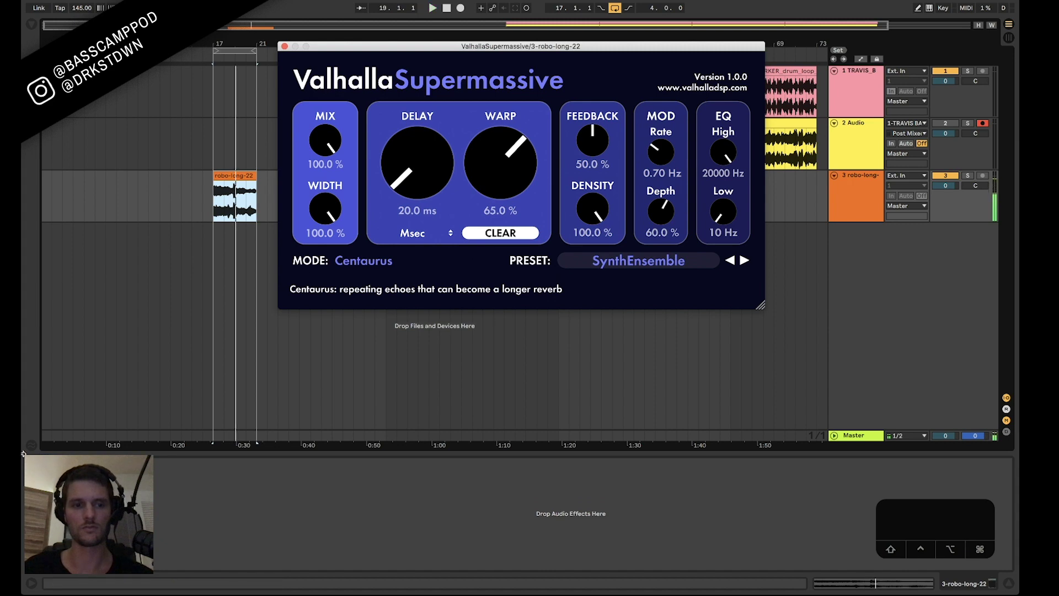
{"action": "key", "text": "space"}
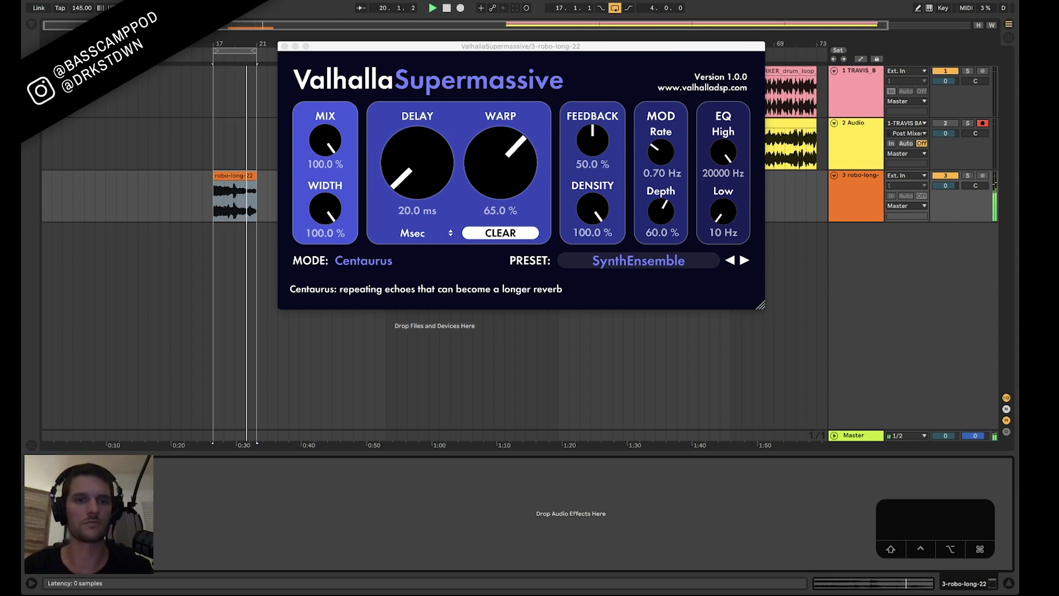
{"action": "key", "text": "space"}
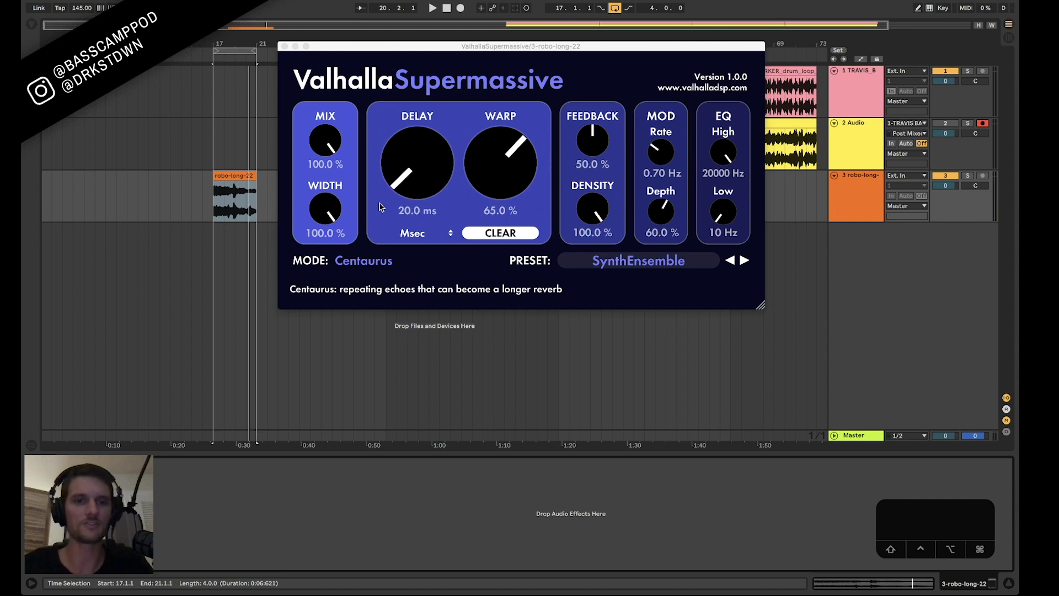
Compare the dry and wet sound by lowering Mix to 0%, playing the robo clip and returning Mix to 100%
{"action": "left_click", "coordinate": [339, 213]}
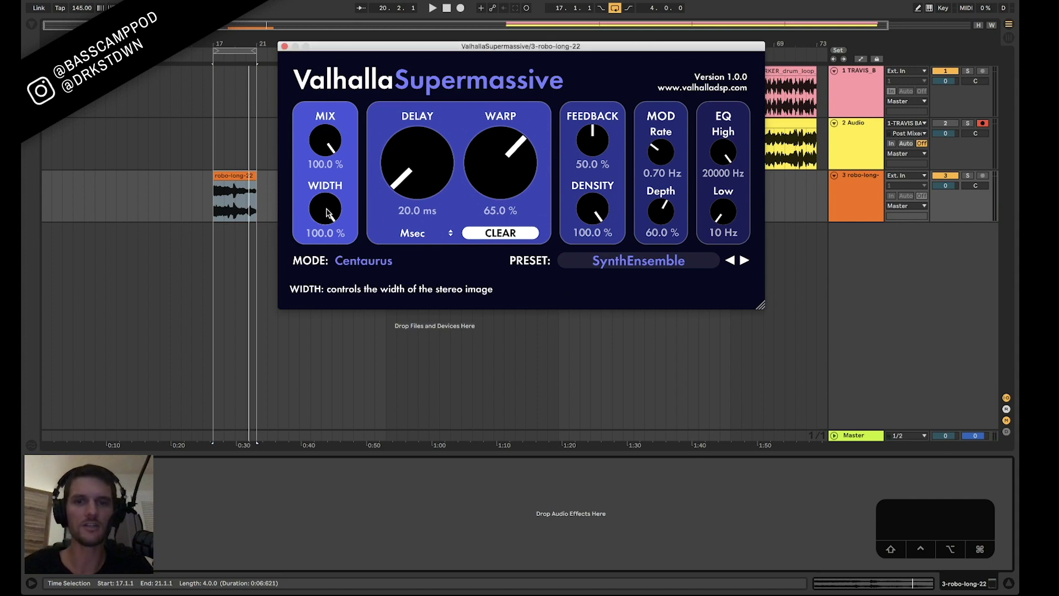
{"action": "left_click_drag", "start_coordinate": [534, 48], "coordinate": [528, 28]}
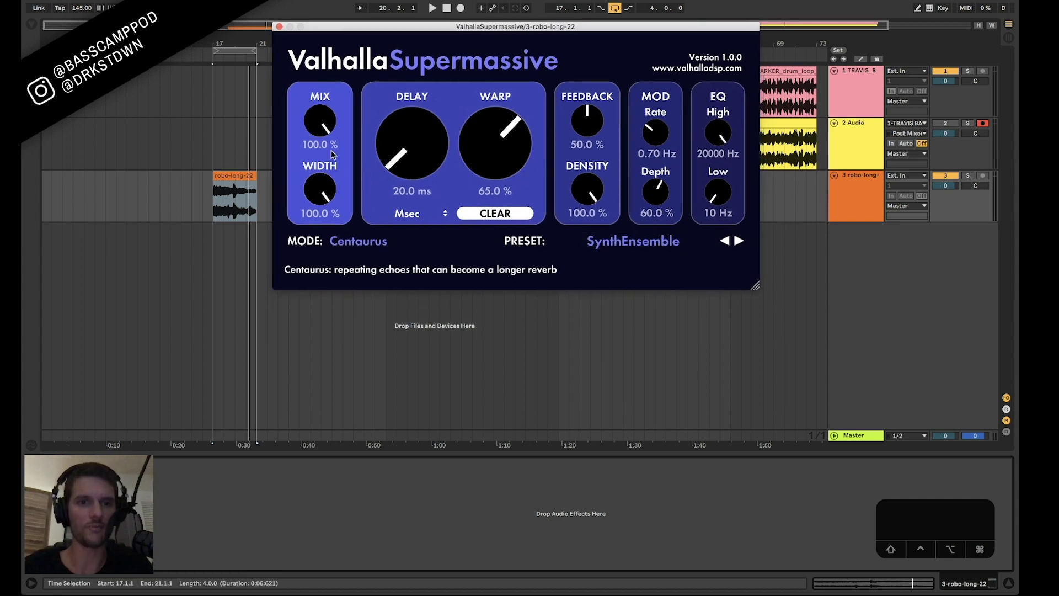
{"action": "left_click_drag", "start_coordinate": [325, 118], "coordinate": [325, 199]}
{"action": "left_click_drag", "start_coordinate": [316, 145], "coordinate": [318, 102]}
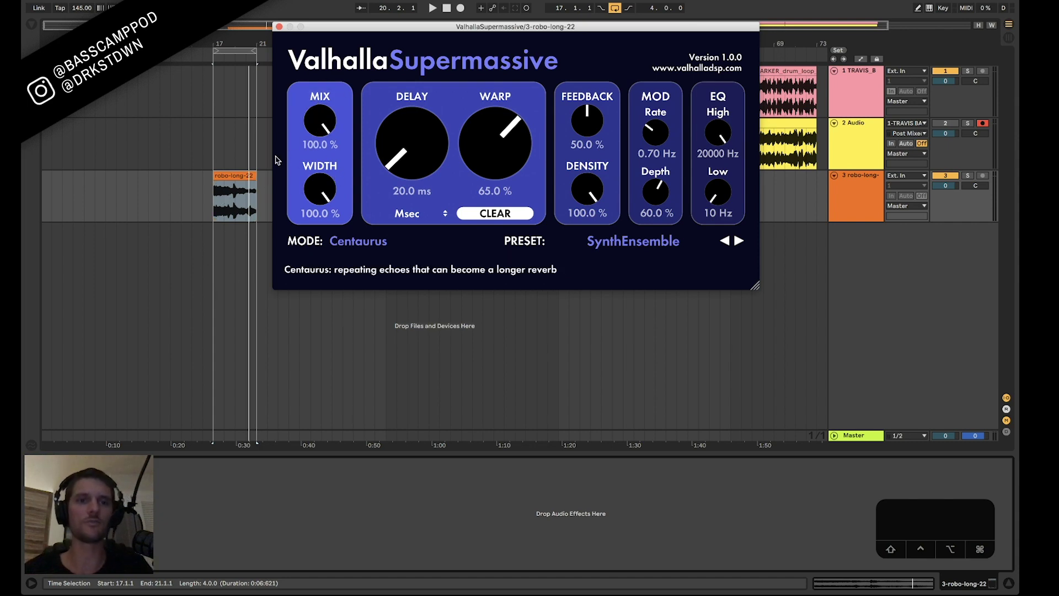
{"action": "left_click_drag", "start_coordinate": [317, 146], "coordinate": [333, 479]}
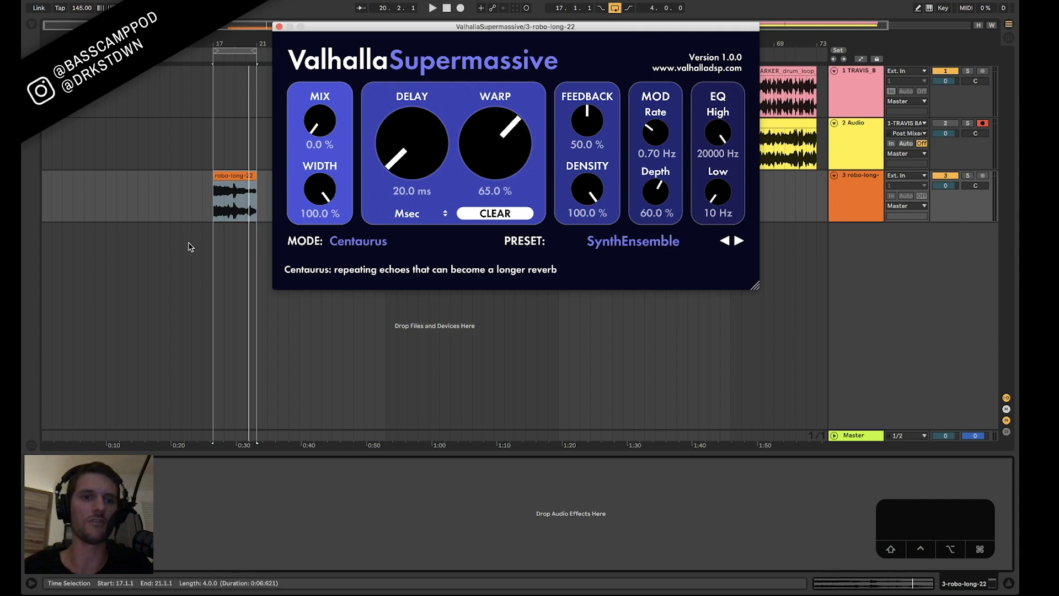
{"action": "key", "text": "space"}
{"action": "left_click_drag", "start_coordinate": [306, 143], "coordinate": [309, 23]}
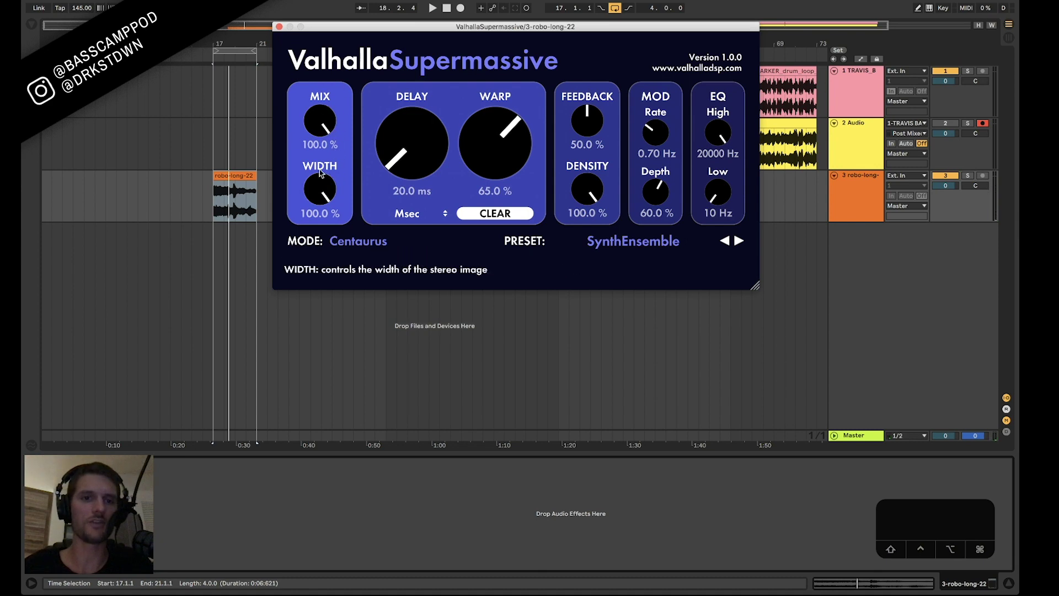
Narrow Width to about 25.4%, then raise it to about 96.6% while the robo clip plays
{"action": "left_click_drag", "start_coordinate": [322, 185], "coordinate": [319, 227]}
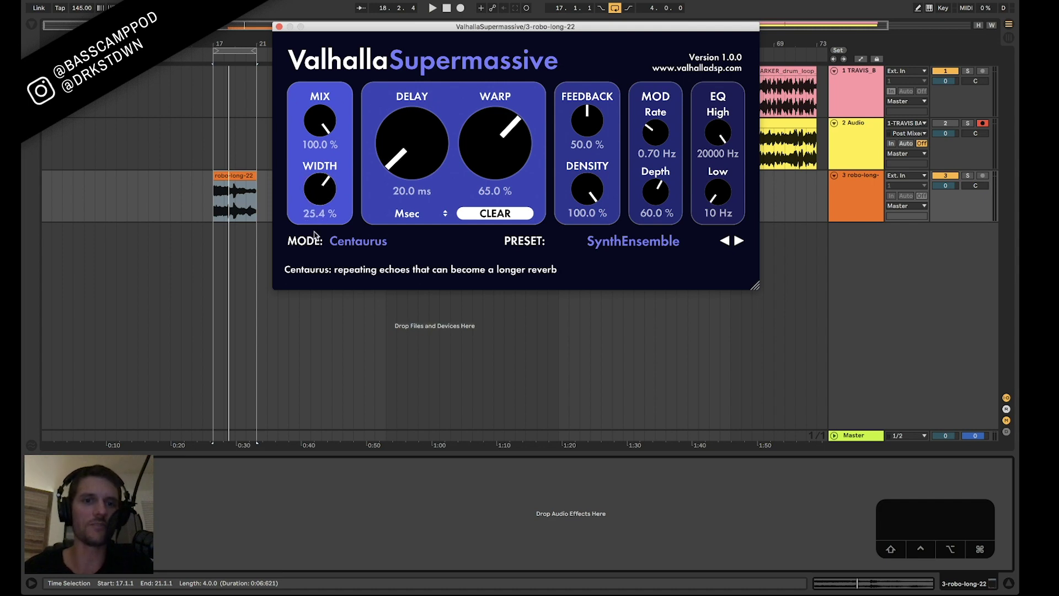
{"action": "key", "text": "space"}
{"action": "left_click_drag", "start_coordinate": [323, 190], "coordinate": [314, 150]}
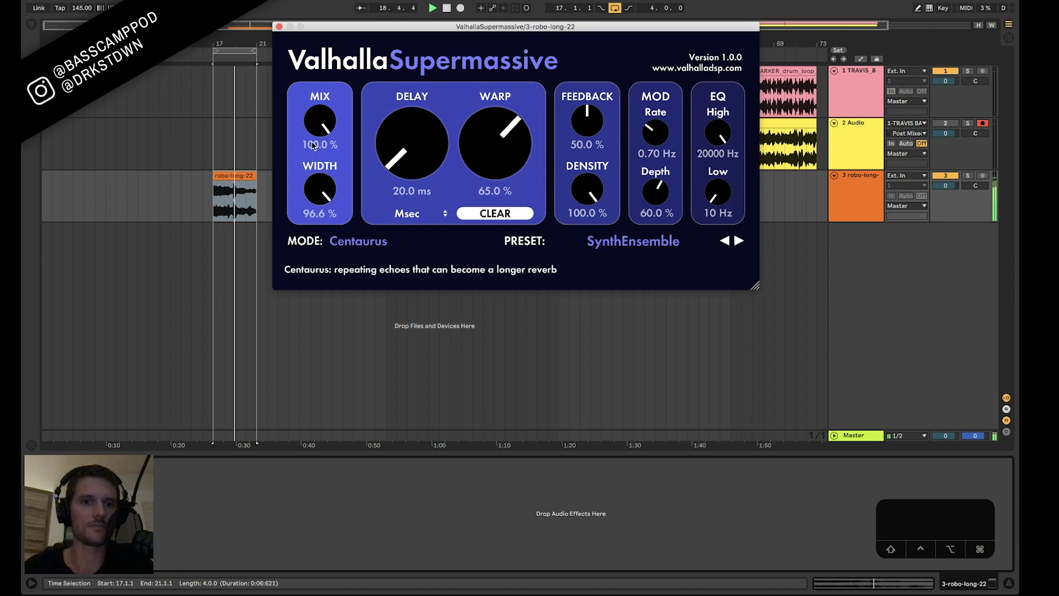
Close the effect window and add a new MIDI track with Serum followed by ValhallaSupermassive
{"action": "left_click", "coordinate": [279, 27]}
{"action": "left_click", "coordinate": [856, 206]}
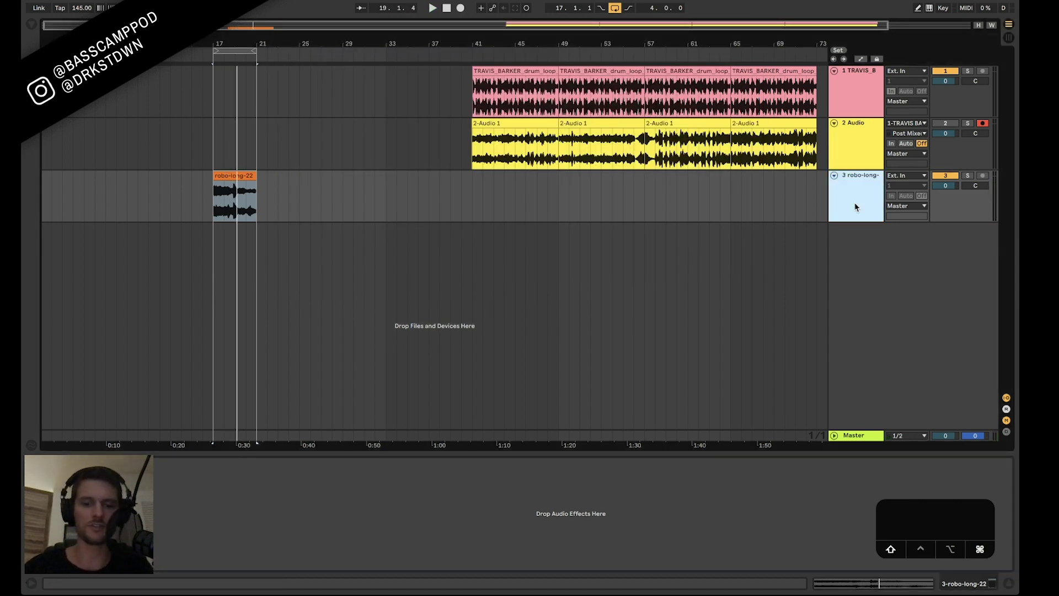
{"action": "key", "text": "super+shift+t"}
{"action": "key", "text": "super+f"}
{"action": "type", "text": "serum"}
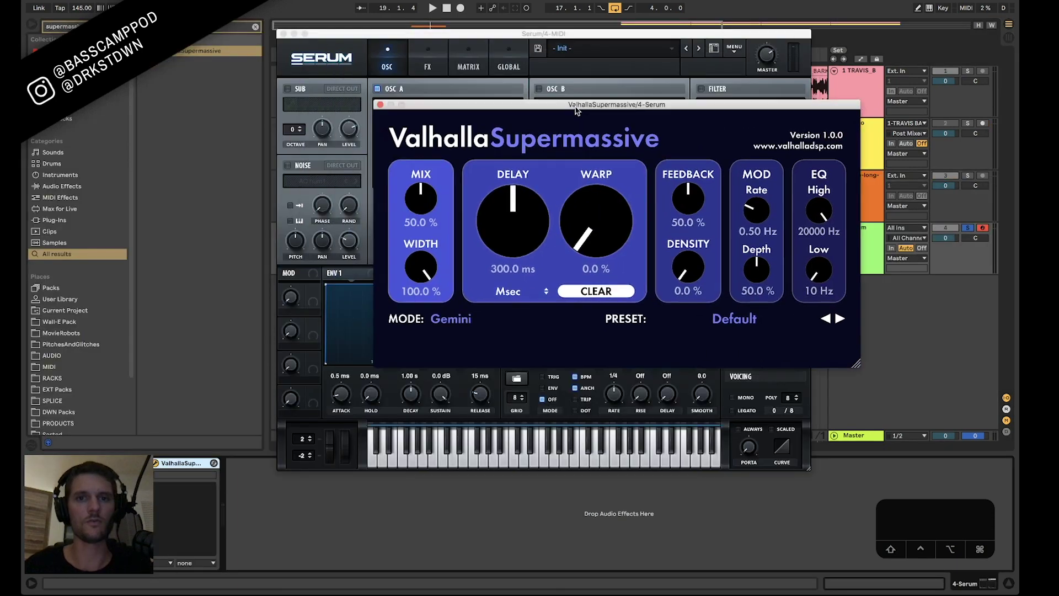
{"action": "left_click_drag", "start_coordinate": [574, 100], "coordinate": [660, 43]}
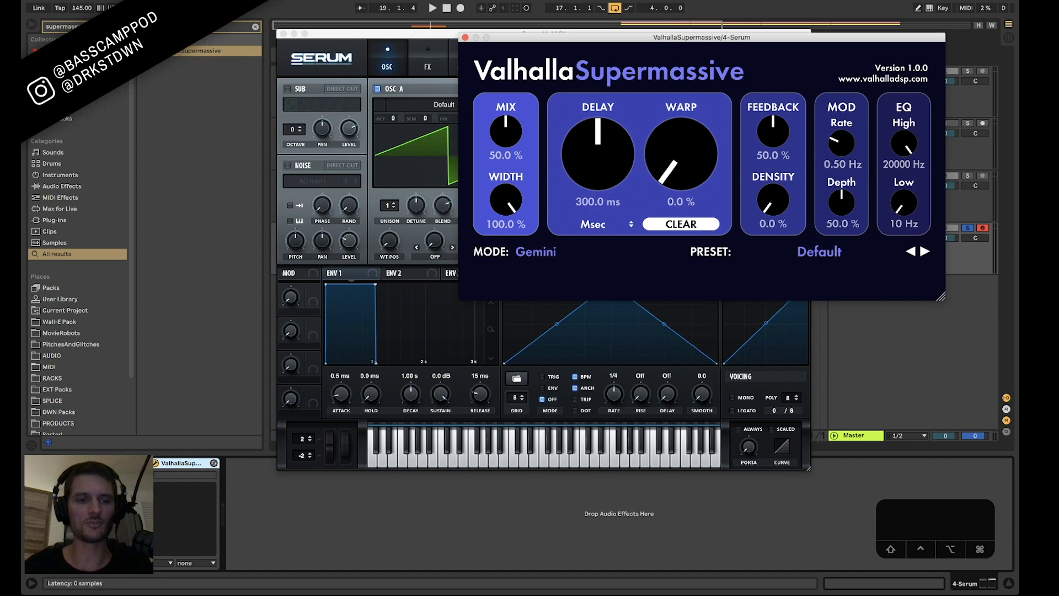
Hide the browser, enable computer MIDI keyboard input, play a Serum note and raise Supermassive's Mix to 100%
{"action": "left_click", "coordinate": [123, 431]}
{"action": "left_click", "coordinate": [33, 28]}
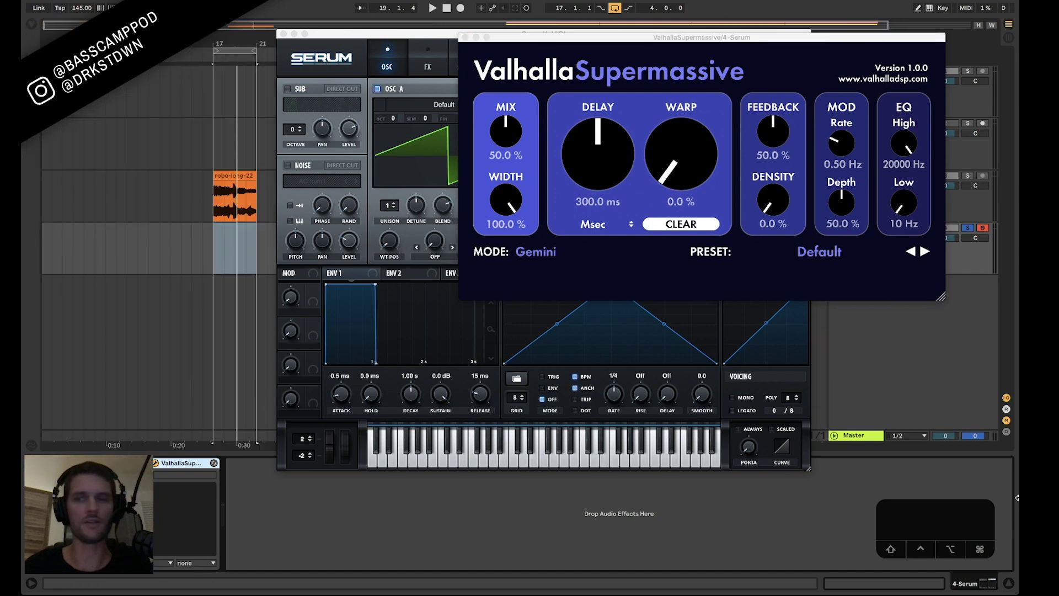
{"action": "key", "text": "m"}
{"action": "key", "text": "a"}
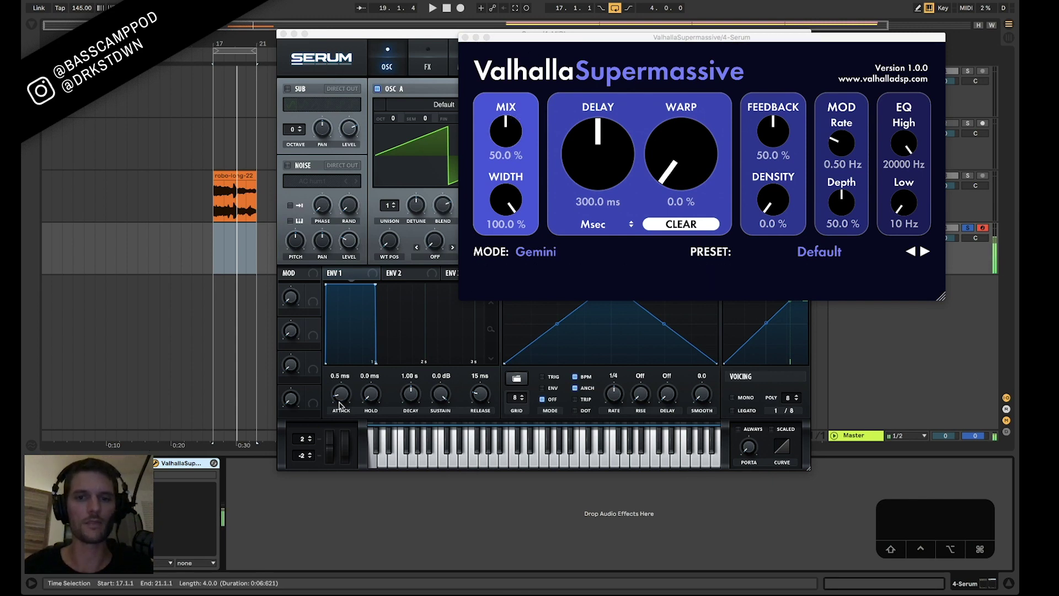
{"action": "left_click_drag", "start_coordinate": [507, 148], "coordinate": [531, 102]}
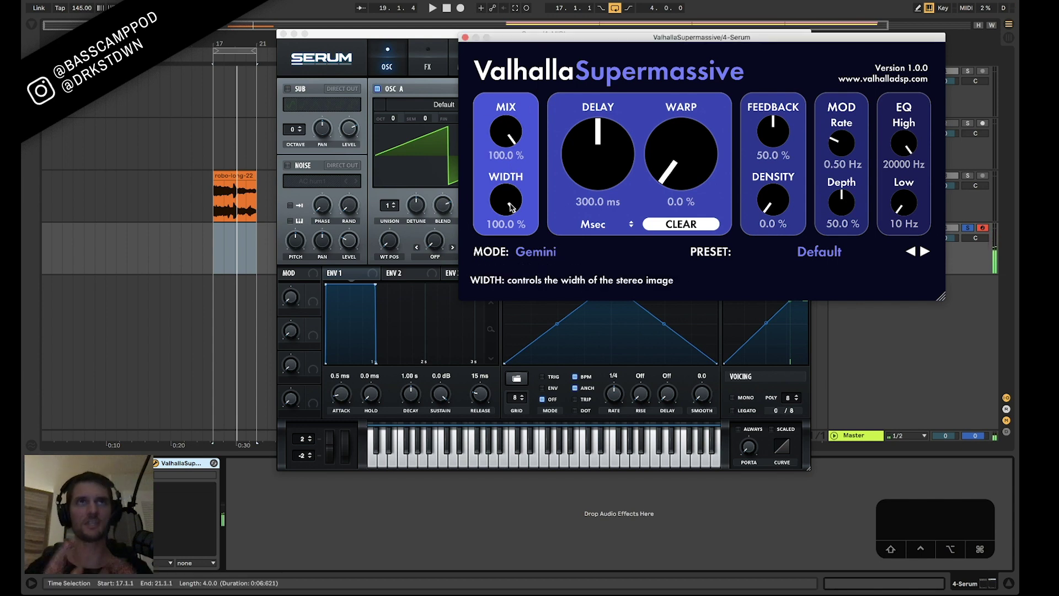
Sweep Width on the Serum sound between about 41.8% and -96.4%, ending at about 8.6%
{"action": "left_click_drag", "start_coordinate": [510, 207], "coordinate": [514, 279]}
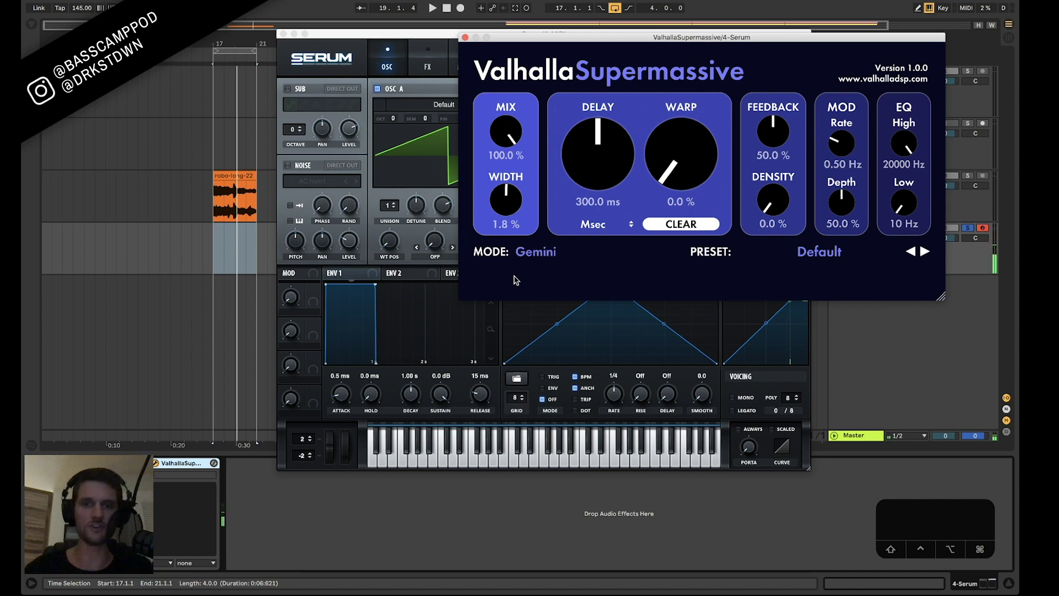
{"action": "left_click_drag", "start_coordinate": [514, 280], "coordinate": [510, 174]}
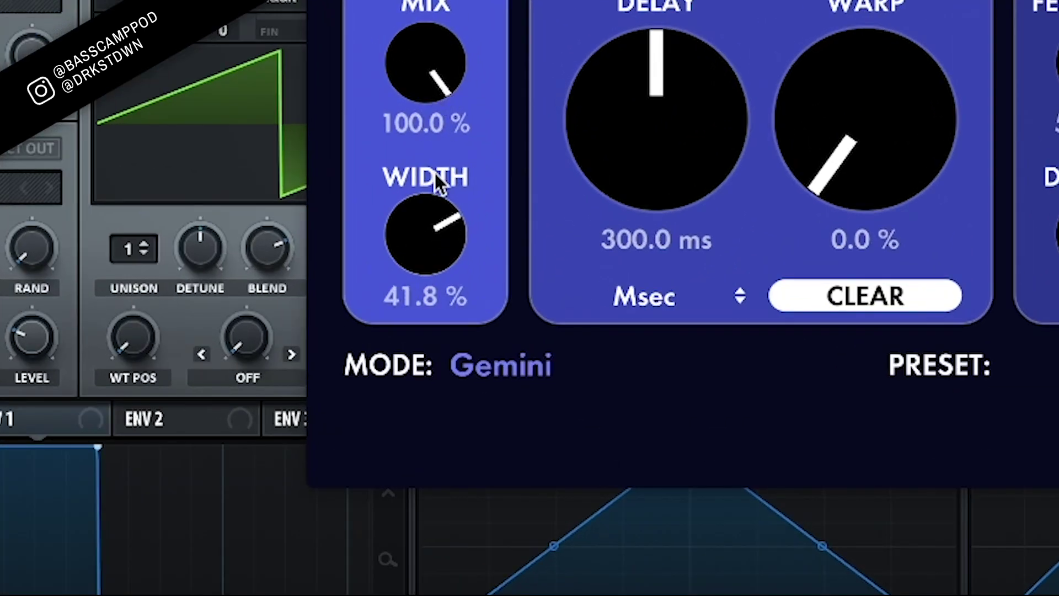
{"action": "left_click_drag", "start_coordinate": [434, 171], "coordinate": [441, 193]}
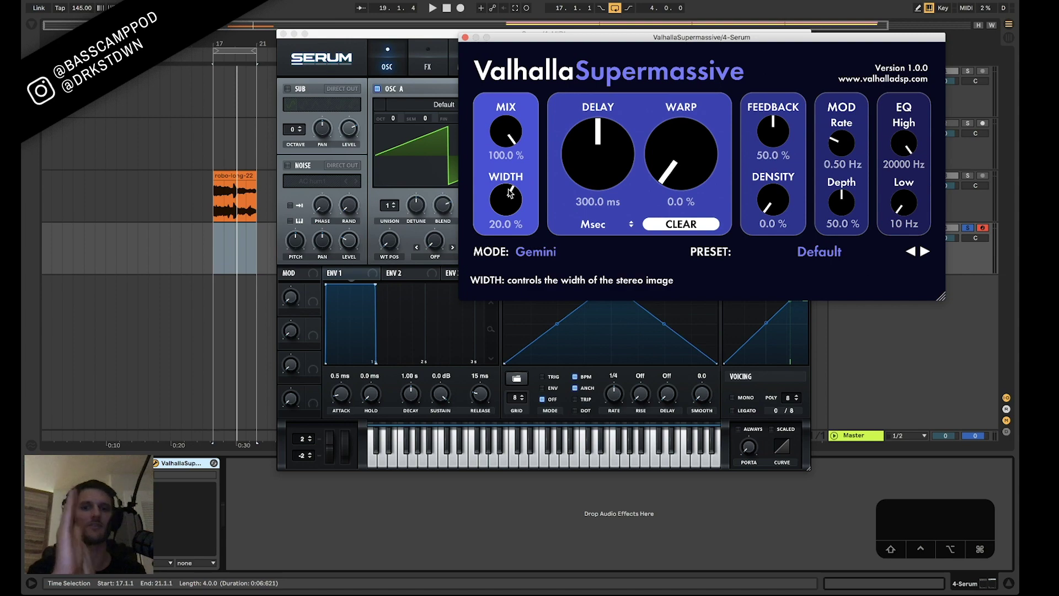
{"action": "left_click_drag", "start_coordinate": [511, 192], "coordinate": [511, 206]}
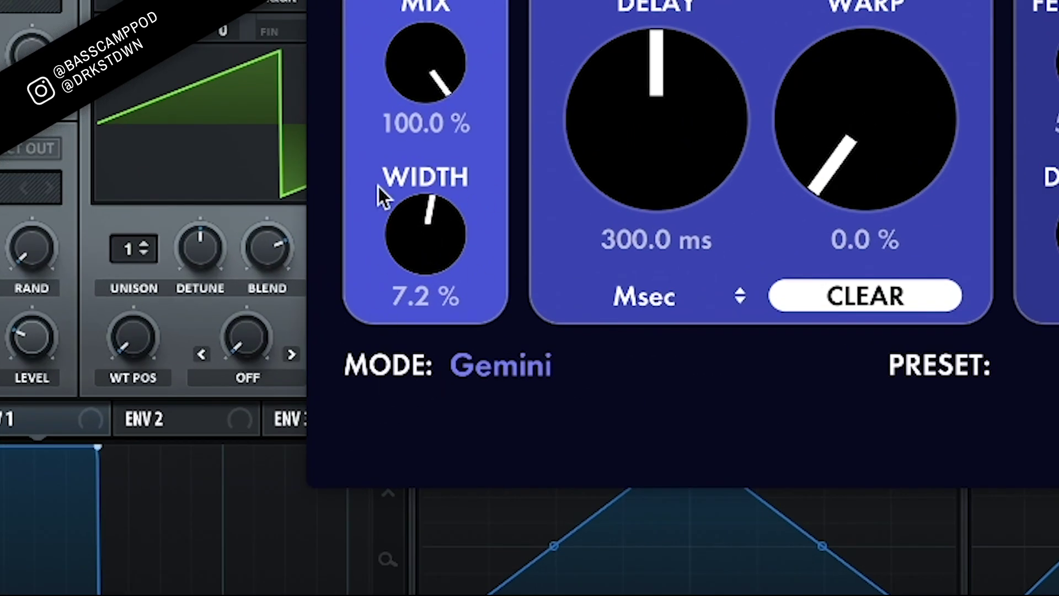
{"action": "left_click_drag", "start_coordinate": [433, 231], "coordinate": [443, 434]}
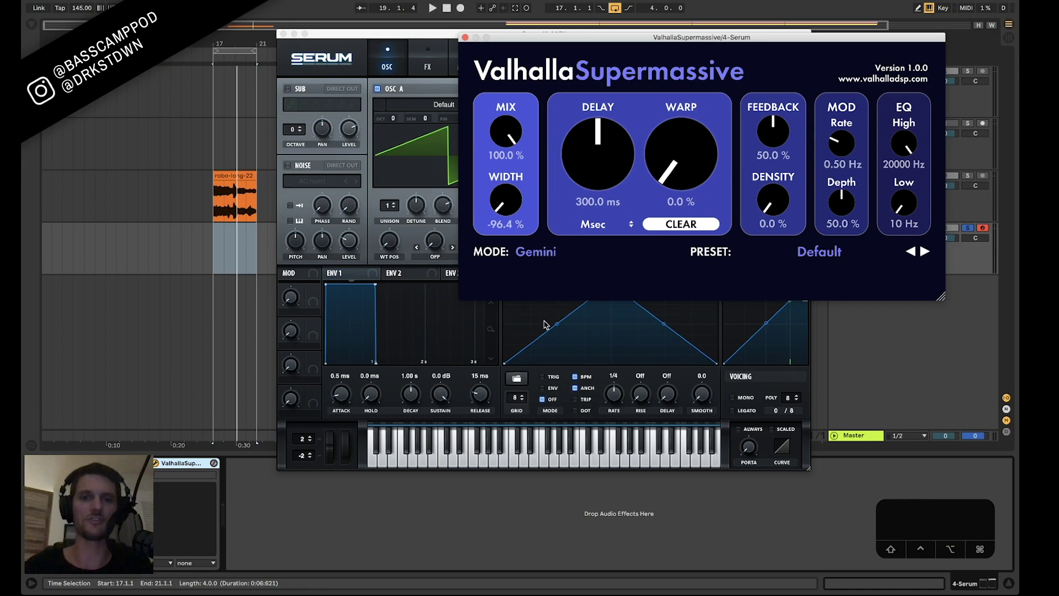
{"action": "left_click_drag", "start_coordinate": [511, 210], "coordinate": [501, 152]}
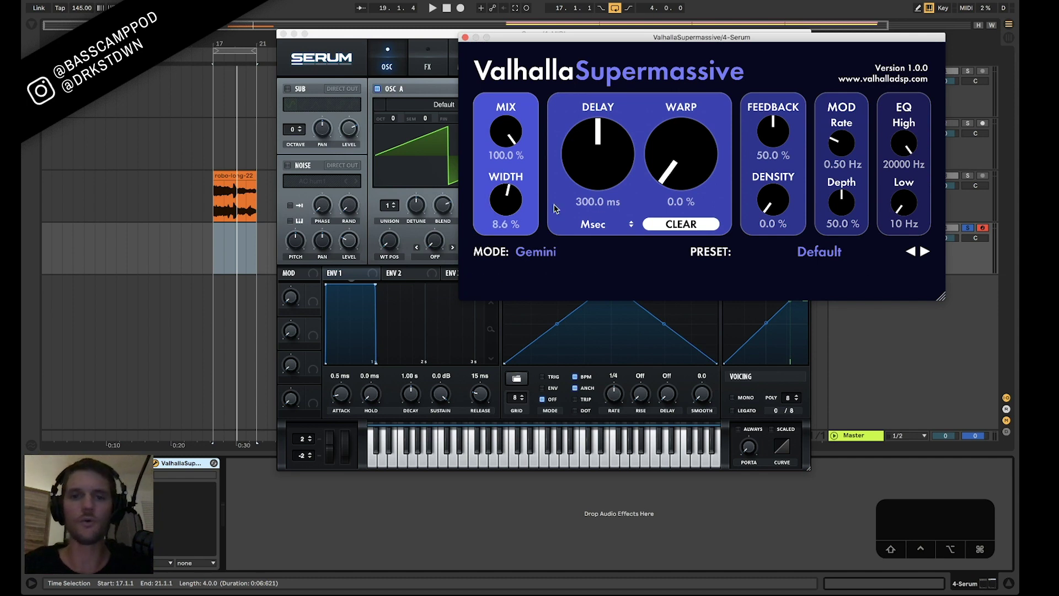
Sweep Delay between 0 ms and about 321.9 ms on the Serum sound, ending at about 156.6 ms
{"action": "left_click_drag", "start_coordinate": [616, 163], "coordinate": [612, 185]}
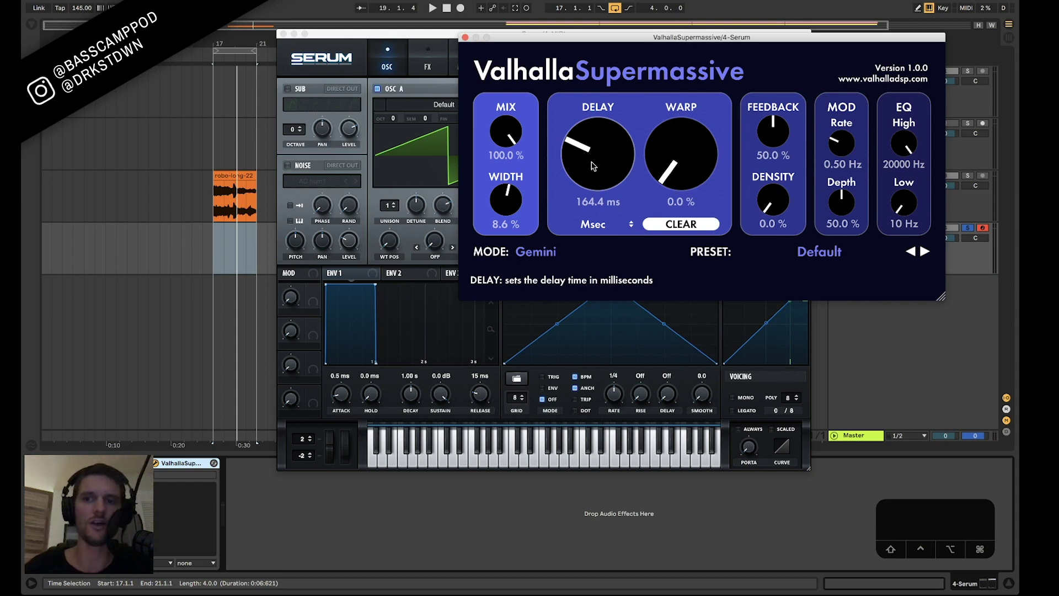
{"action": "left_click_drag", "start_coordinate": [594, 165], "coordinate": [583, 127]}
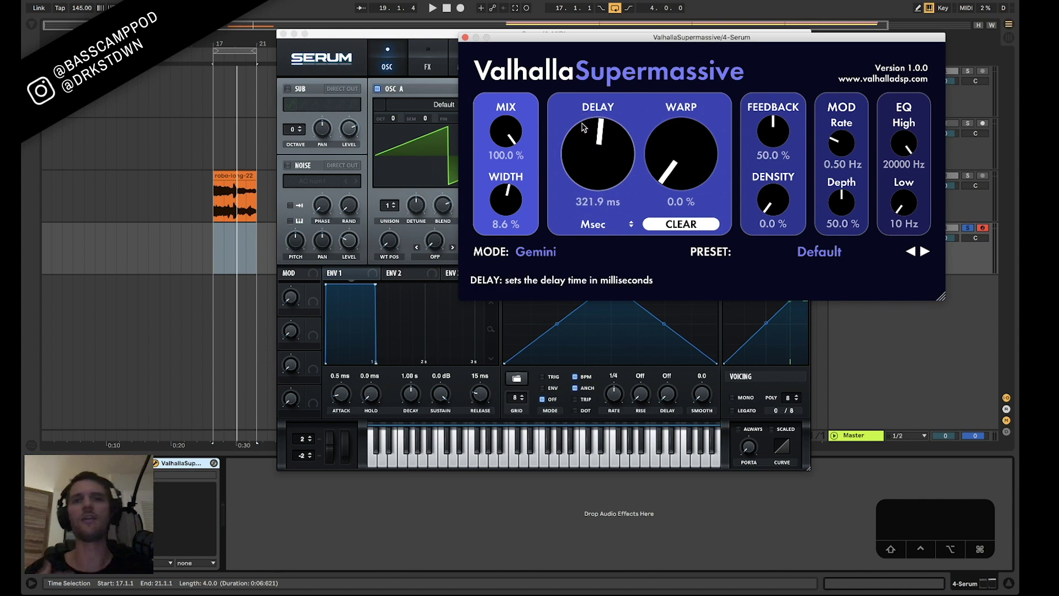
{"action": "left_click_drag", "start_coordinate": [585, 129], "coordinate": [599, 240]}
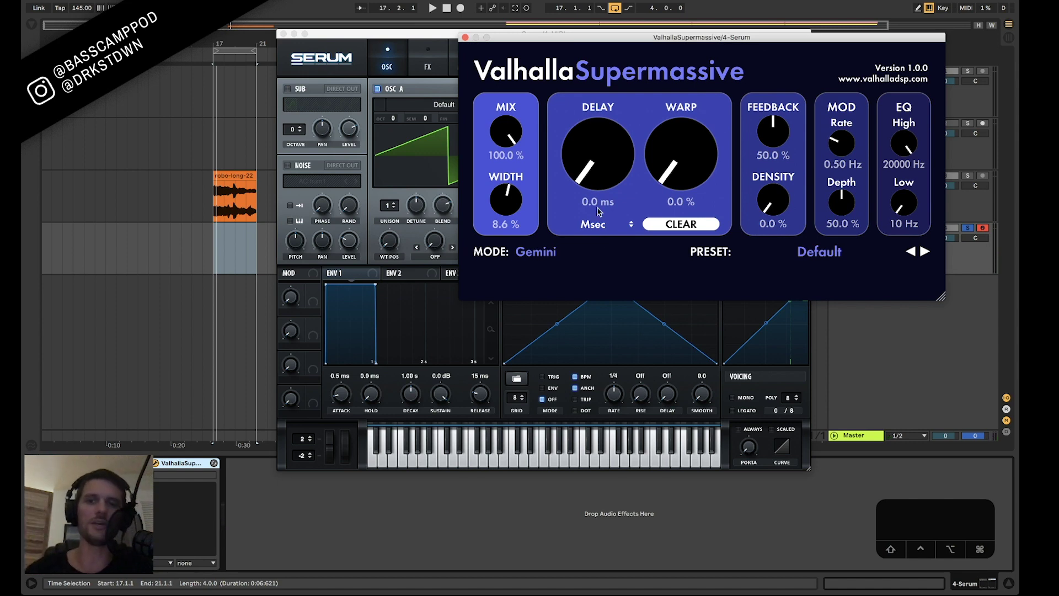
{"action": "left_click_drag", "start_coordinate": [603, 156], "coordinate": [568, 271]}
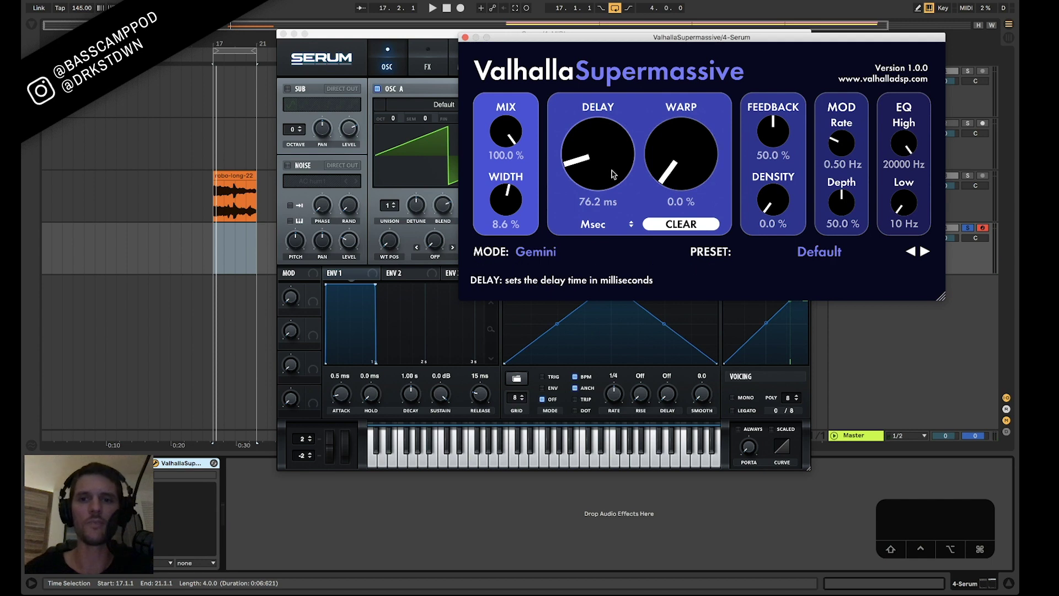
{"action": "left_click_drag", "start_coordinate": [614, 172], "coordinate": [612, 152]}
Adjust Delay and Warp together while playing Serum, ending at about 191.4 ms and 42.5%
{"action": "left_click_drag", "start_coordinate": [659, 38], "coordinate": [521, 30]}
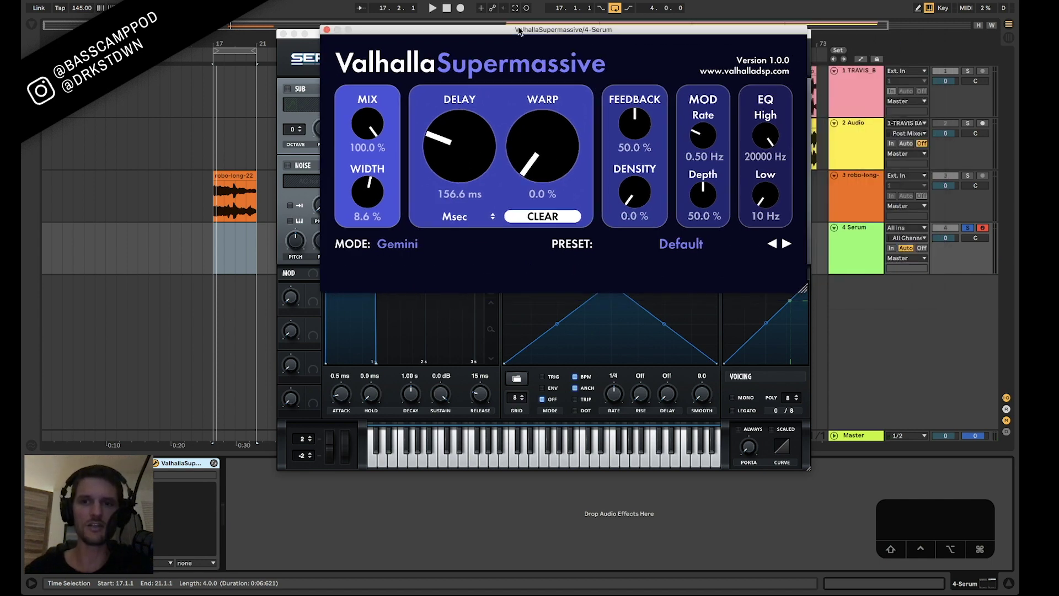
{"action": "left_click_drag", "start_coordinate": [458, 149], "coordinate": [458, 171]}
{"action": "left_click_drag", "start_coordinate": [542, 148], "coordinate": [534, 121]}
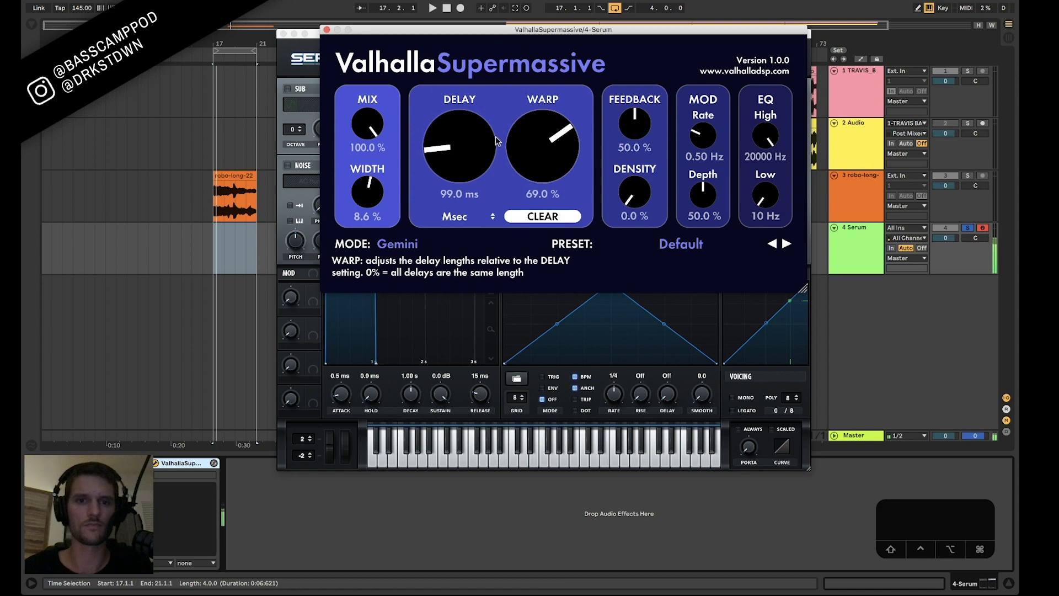
{"action": "left_click_drag", "start_coordinate": [458, 133], "coordinate": [481, 148]}
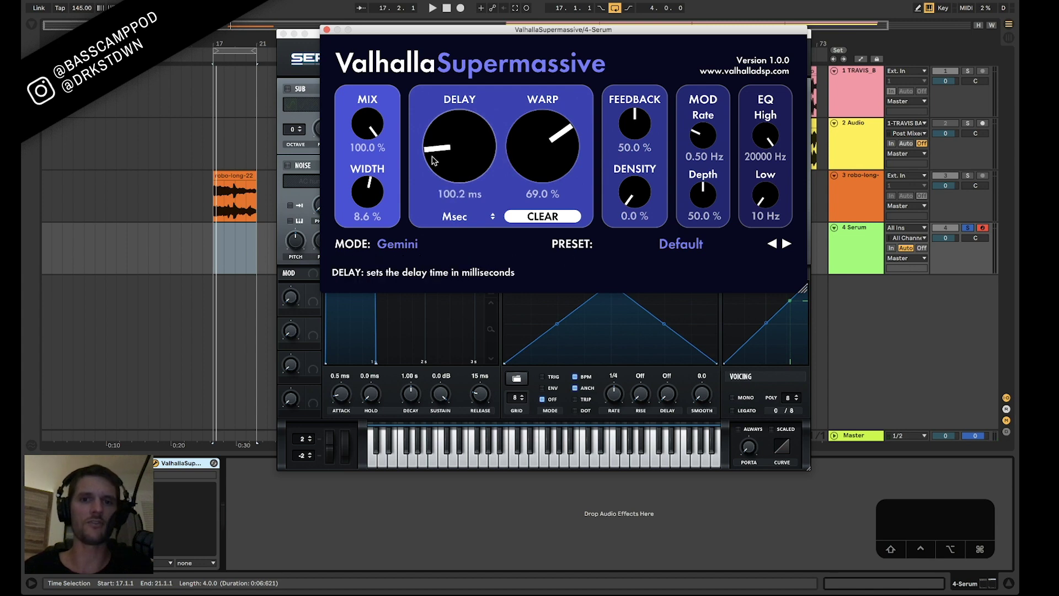
{"action": "left_click_drag", "start_coordinate": [545, 148], "coordinate": [549, 199]}
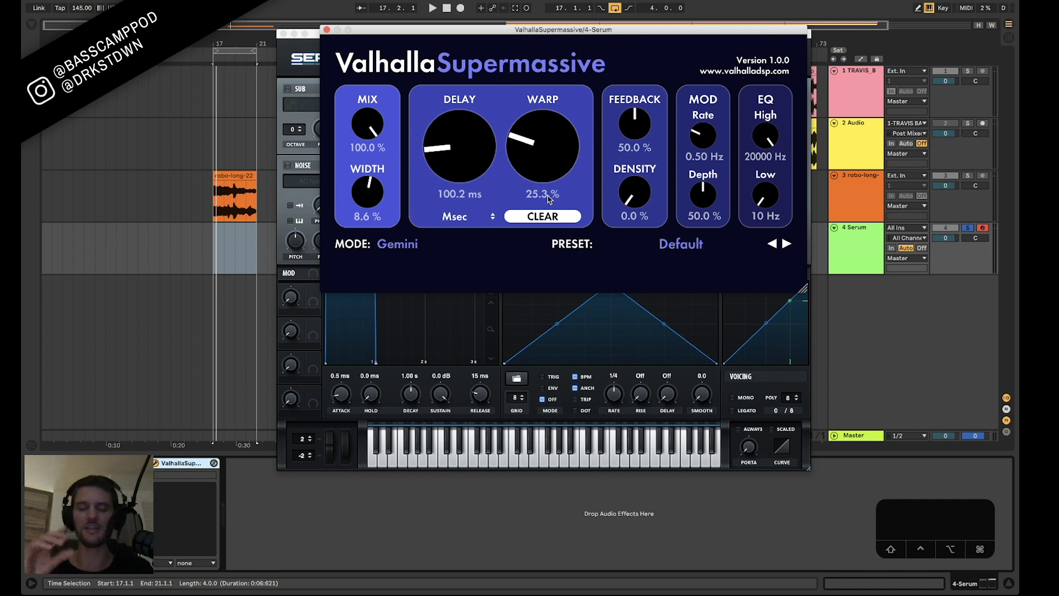
{"action": "left_click_drag", "start_coordinate": [549, 199], "coordinate": [458, 110]}
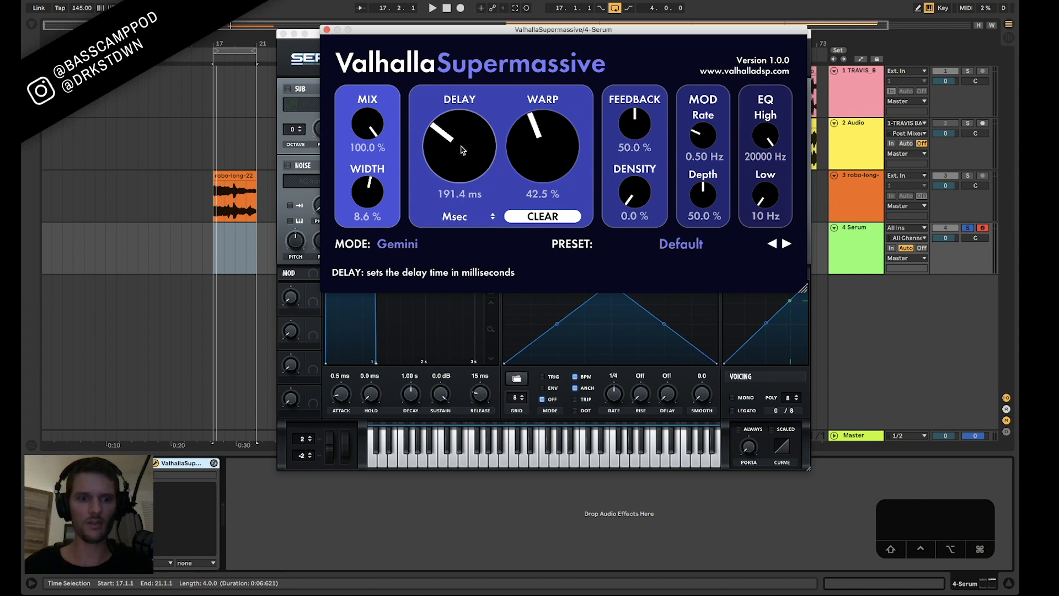
Search the browser for lfo, add LFO.amxd to the Serum track and modulate Supermassive's Delay and Warp with it
{"action": "key", "text": "super+f"}
{"action": "type", "text": "lfo"}
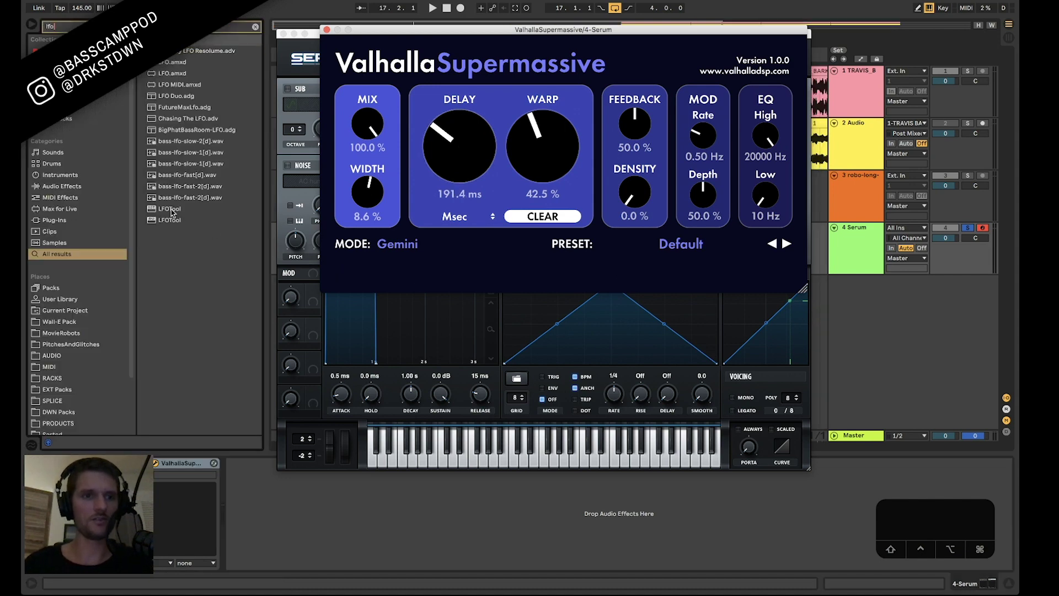
{"action": "left_click_drag", "start_coordinate": [267, 118], "coordinate": [426, 33]}
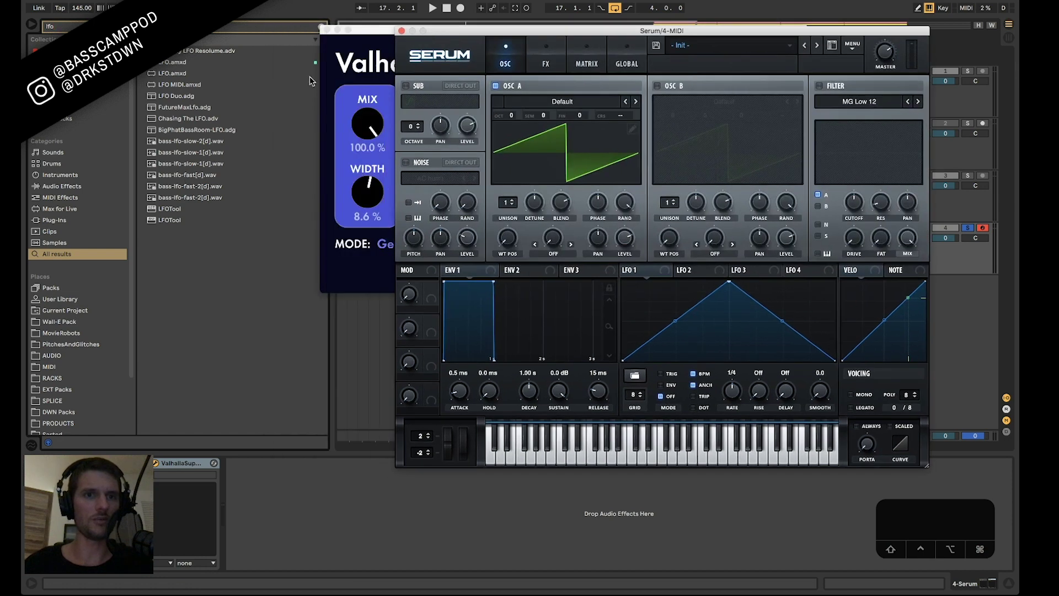
{"action": "left_click", "coordinate": [170, 62]}
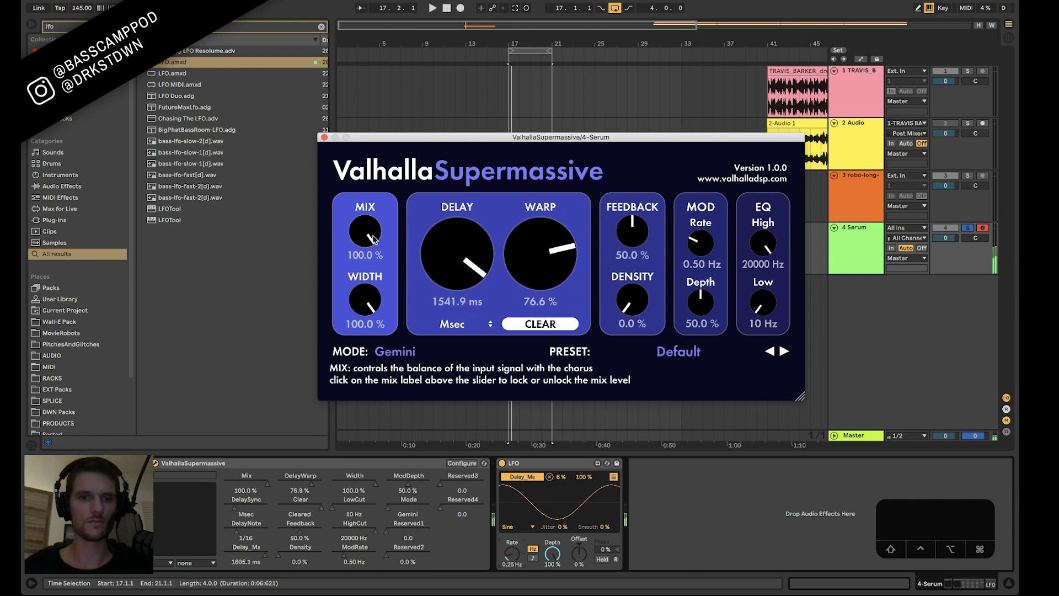
{"action": "left_click_drag", "start_coordinate": [374, 242], "coordinate": [352, 231]}
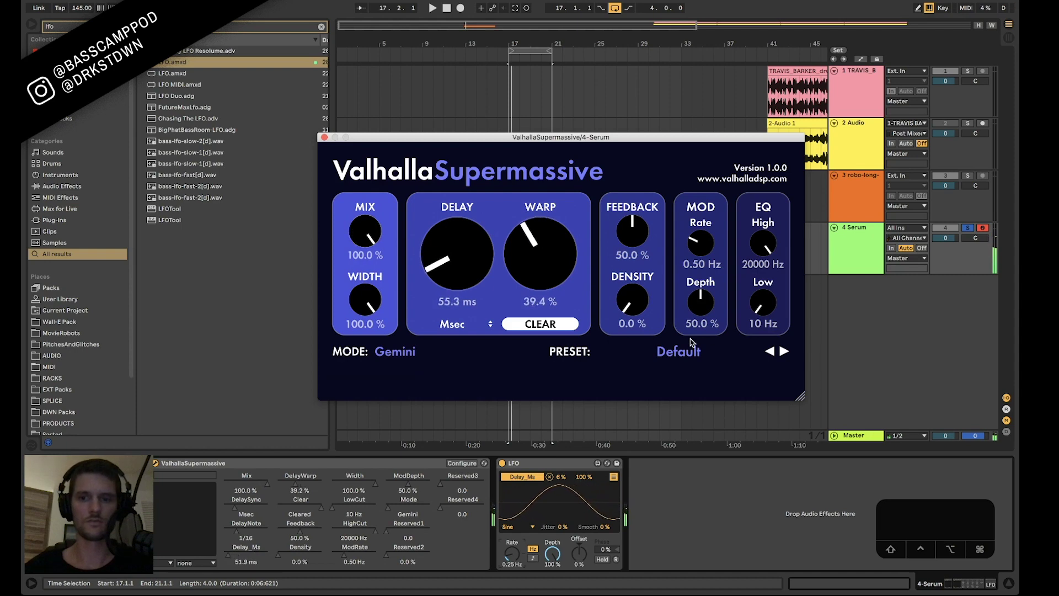
Load the SeaBeams preset from the Valhalla reverb presets and raise Mix to 100%
{"action": "left_click", "coordinate": [679, 352]}
{"action": "mouse_move", "coordinate": [662, 483]}
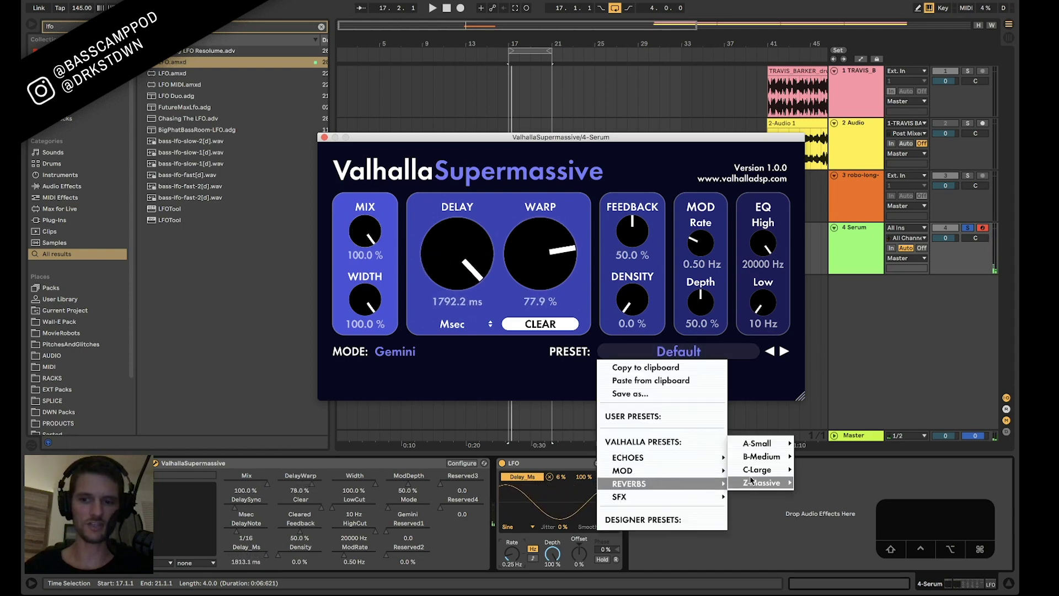
{"action": "mouse_move", "coordinate": [761, 470]}
{"action": "left_click", "coordinate": [798, 455]}
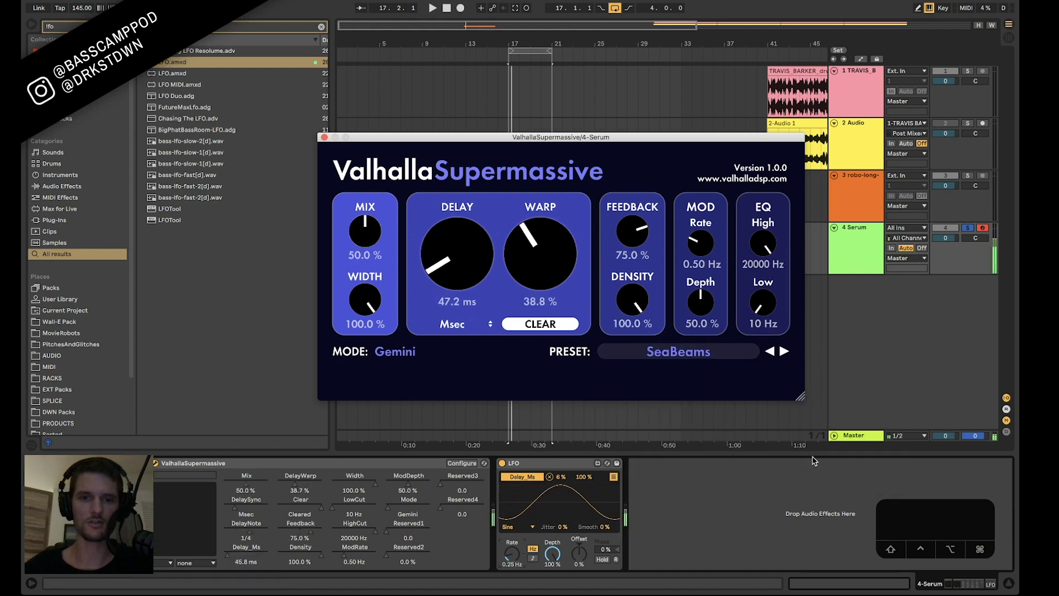
{"action": "left_click_drag", "start_coordinate": [365, 232], "coordinate": [366, 150]}
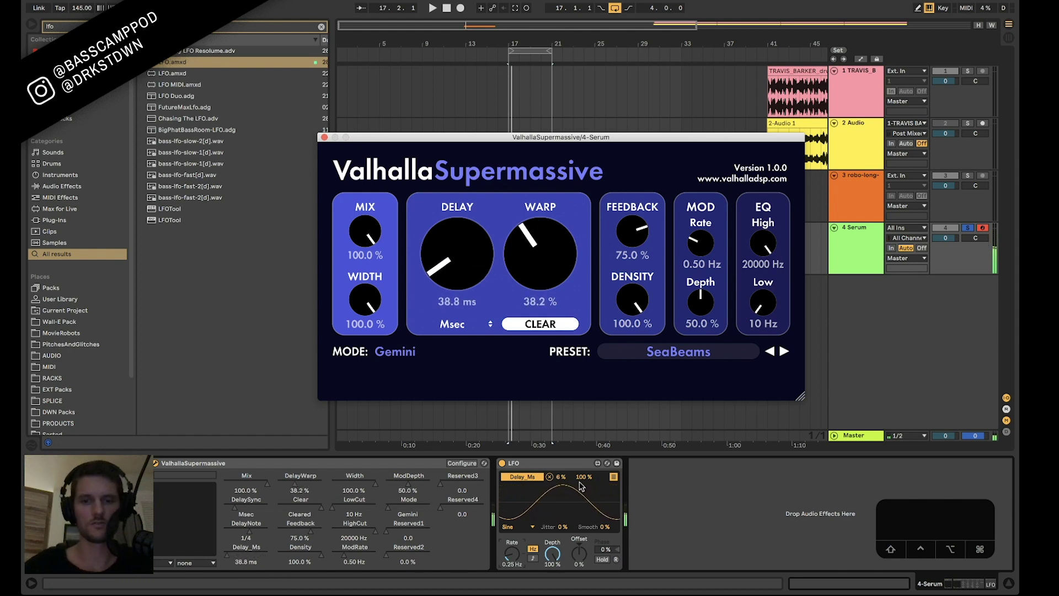
Switch off the LFO device and delete it from the Serum track
{"action": "left_click", "coordinate": [534, 461]}
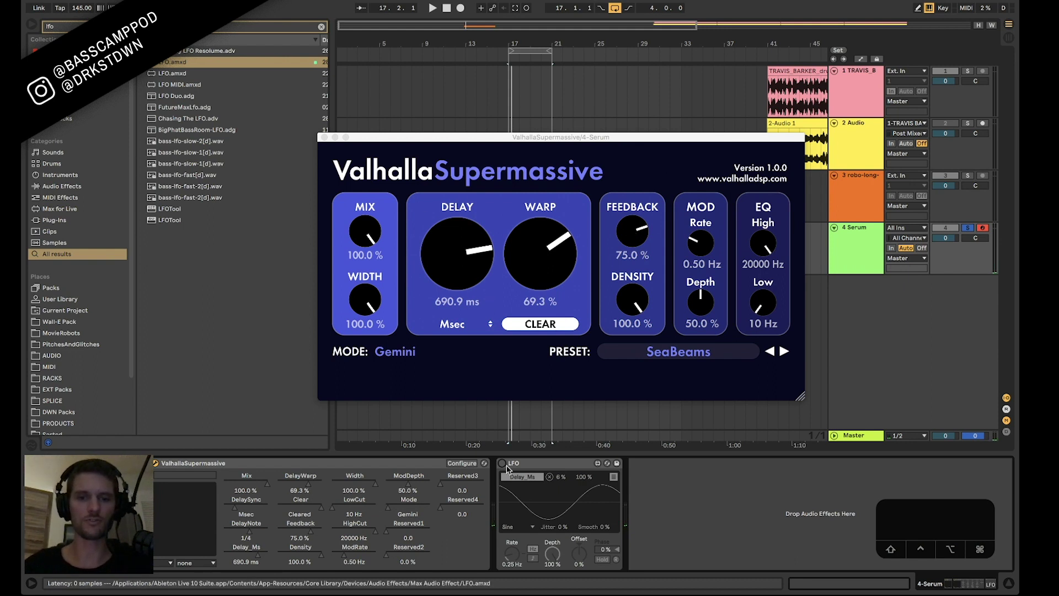
{"action": "left_click", "coordinate": [524, 464]}
{"action": "key", "text": "Delete"}
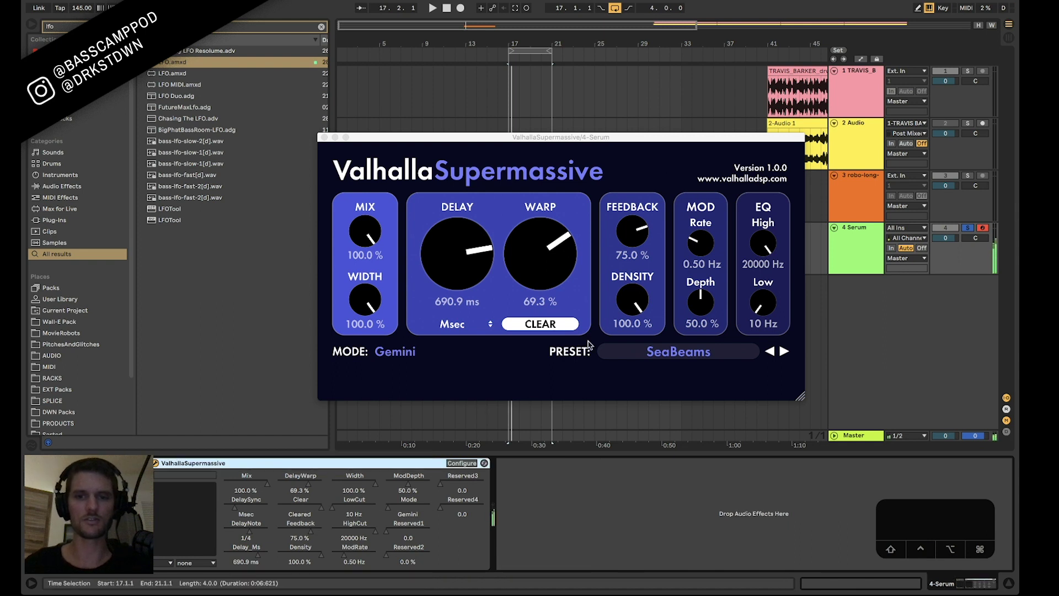
Lower Delay to 99.0 ms and Warp to about 10.8% while playing Serum
{"action": "left_click_drag", "start_coordinate": [493, 272], "coordinate": [477, 354]}
{"action": "left_click_drag", "start_coordinate": [554, 252], "coordinate": [552, 341]}
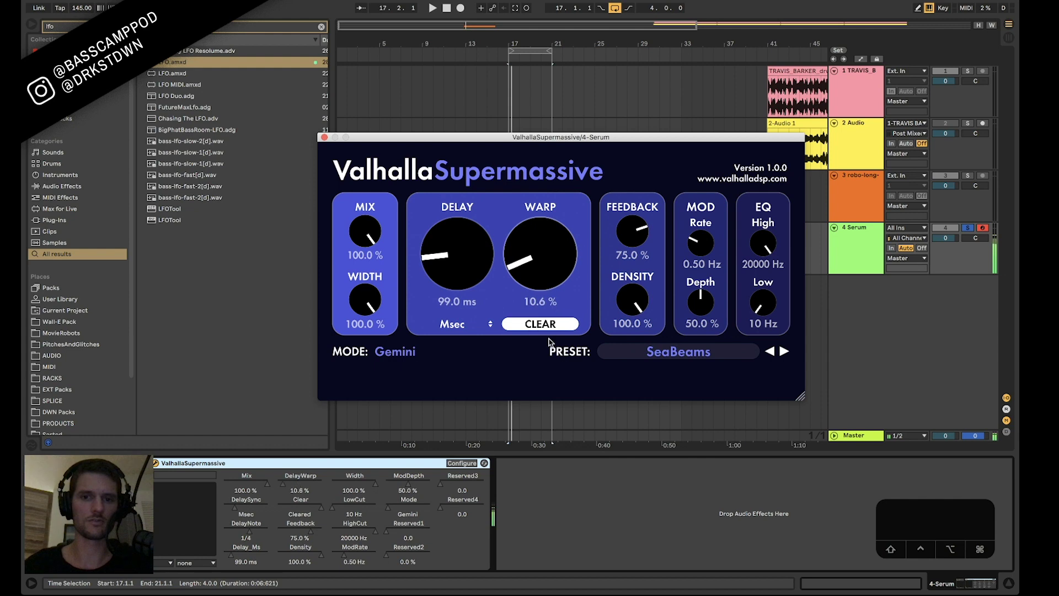
Sweep Feedback between about 30.5% and 100% on the Serum sound, ending at about 65.4%
{"action": "left_click_drag", "start_coordinate": [632, 232], "coordinate": [627, 297]}
{"action": "mouse_move", "coordinate": [626, 297]}
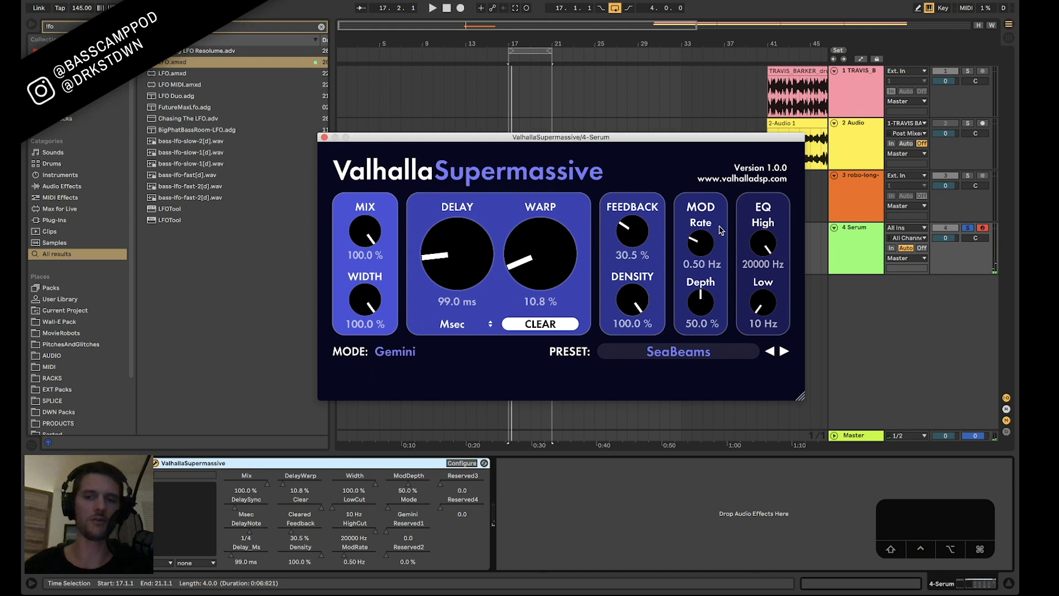
{"action": "left_click_drag", "start_coordinate": [633, 234], "coordinate": [629, 143]}
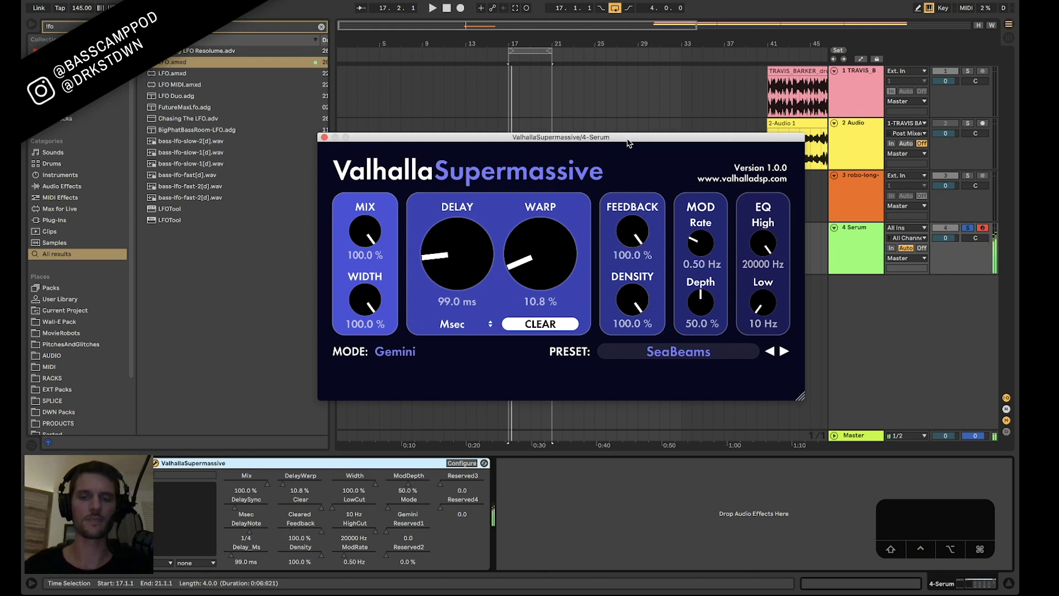
{"action": "left_click_drag", "start_coordinate": [638, 252], "coordinate": [637, 306]}
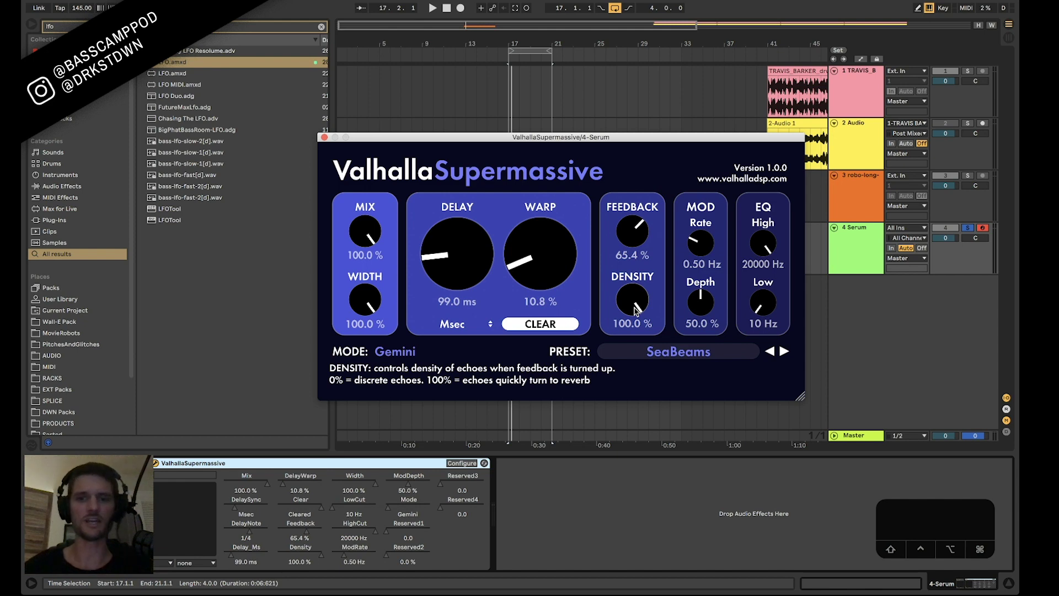
Sweep Density between 0% and 100%, ending at about 99.7%, with Feedback raised to about 79.1%
{"action": "left_click_drag", "start_coordinate": [636, 309], "coordinate": [644, 334]}
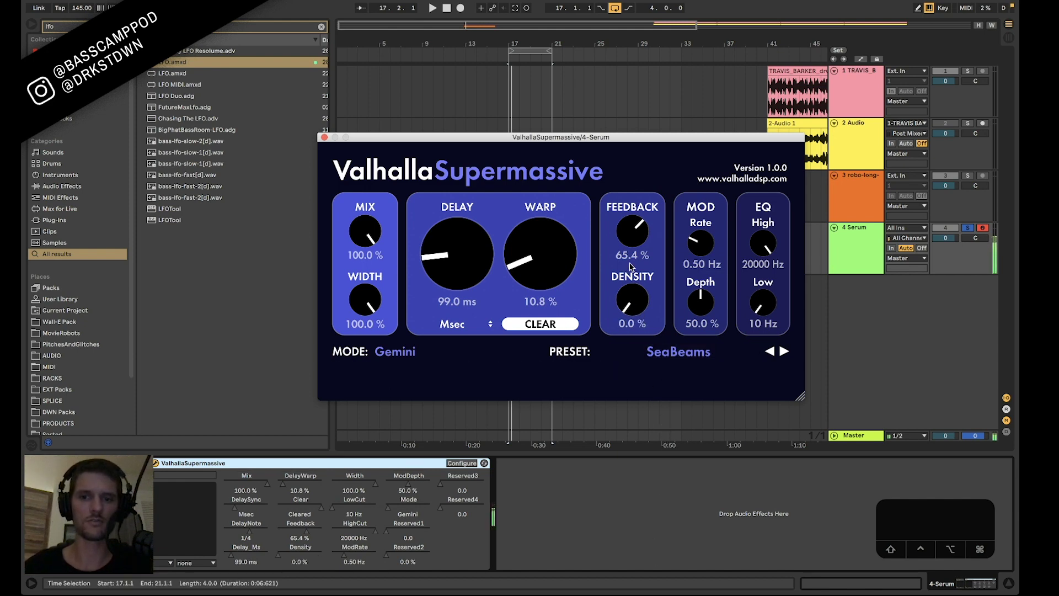
{"action": "left_click_drag", "start_coordinate": [632, 260], "coordinate": [633, 222]}
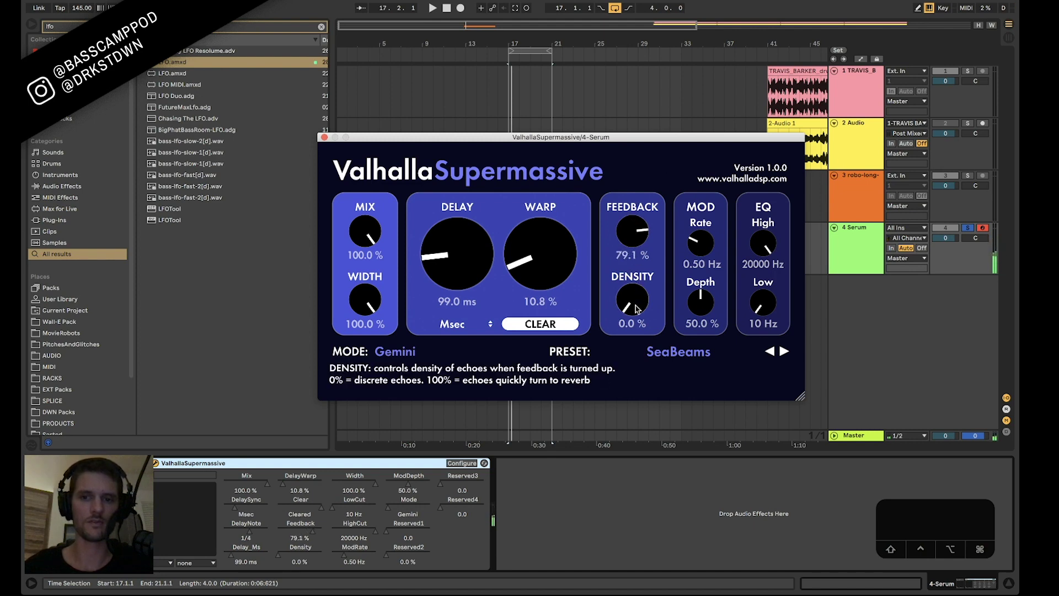
{"action": "left_click_drag", "start_coordinate": [636, 306], "coordinate": [631, 146]}
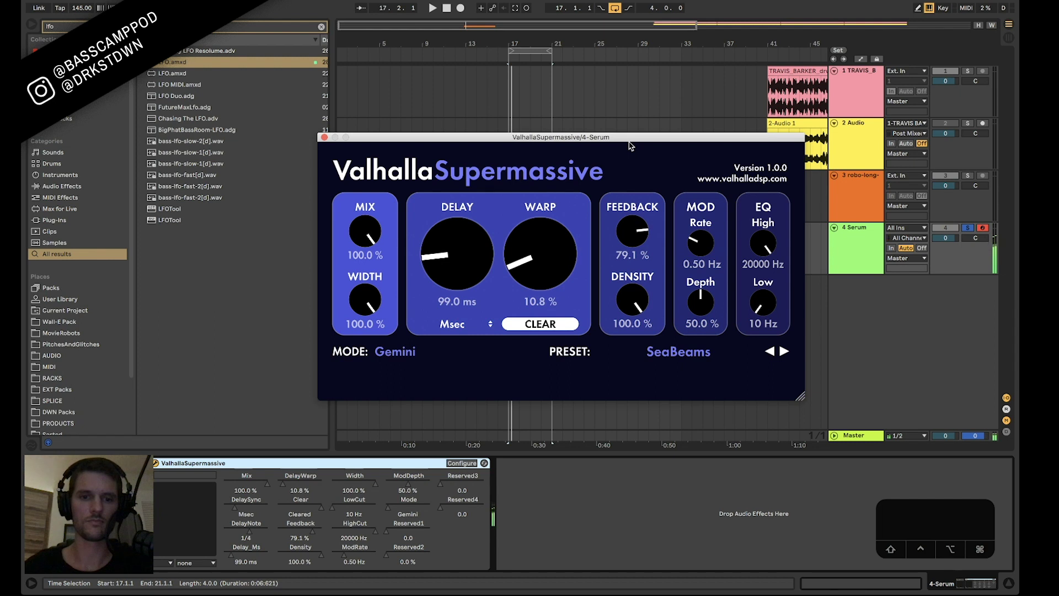
{"action": "left_click_drag", "start_coordinate": [638, 301], "coordinate": [627, 371]}
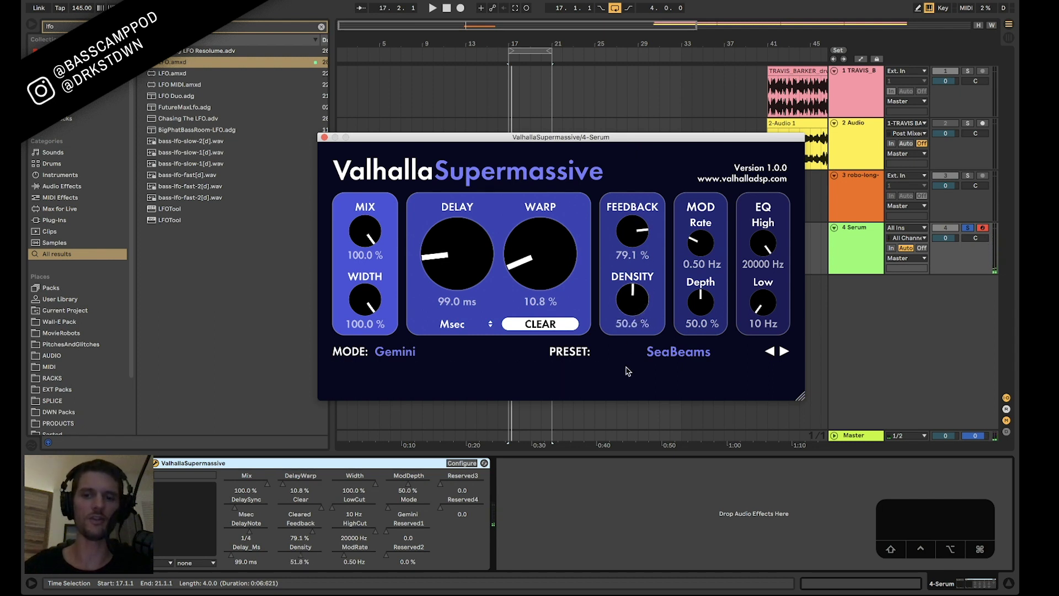
{"action": "left_click_drag", "start_coordinate": [627, 326], "coordinate": [627, 299]}
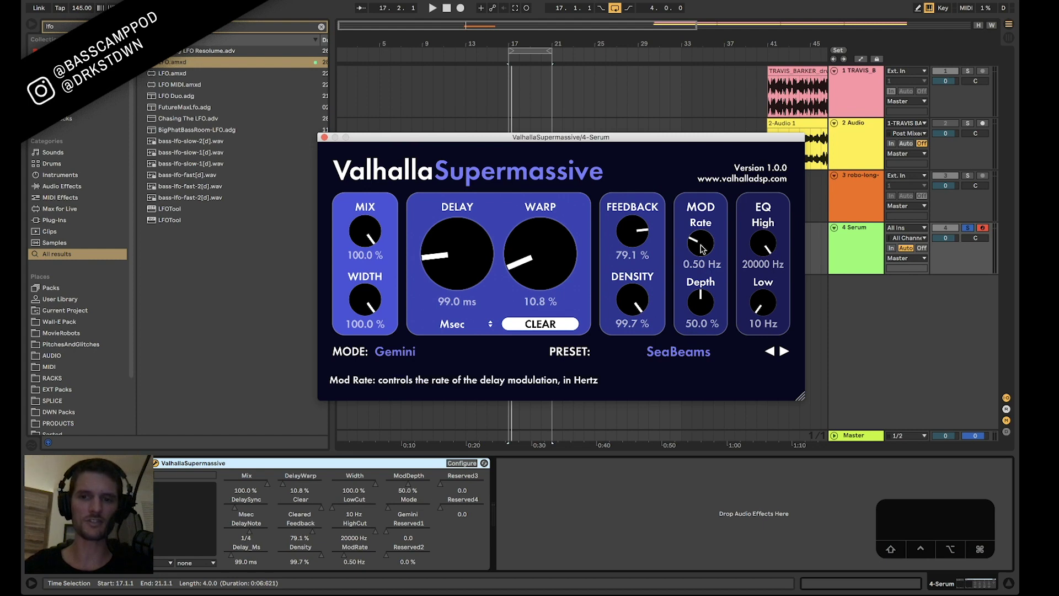
Raise Mod Rate to 10.00 Hz and Depth to 100%, and bring them down to about 2.19 Hz and 0%
{"action": "mouse_move", "coordinate": [702, 249]}
{"action": "left_mouse_down"}
{"action": "mouse_move", "coordinate": [701, 226]}
{"action": "mouse_move", "coordinate": [699, 241]}
{"action": "left_mouse_up"}
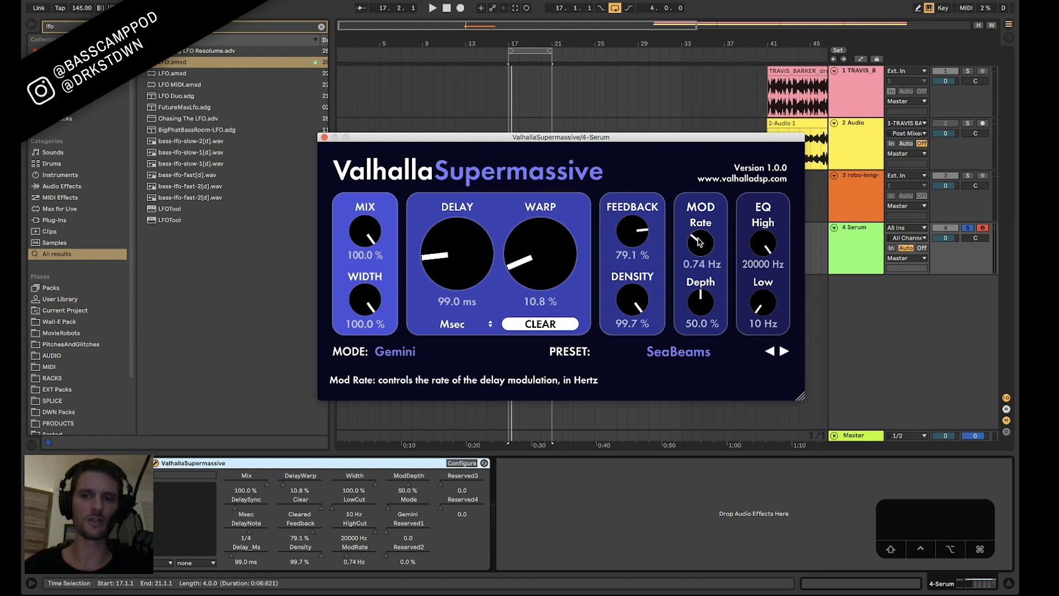
{"action": "mouse_move", "coordinate": [700, 302]}
{"action": "left_mouse_down"}
{"action": "mouse_move", "coordinate": [699, 219]}
{"action": "mouse_move", "coordinate": [704, 303]}
{"action": "left_mouse_up"}
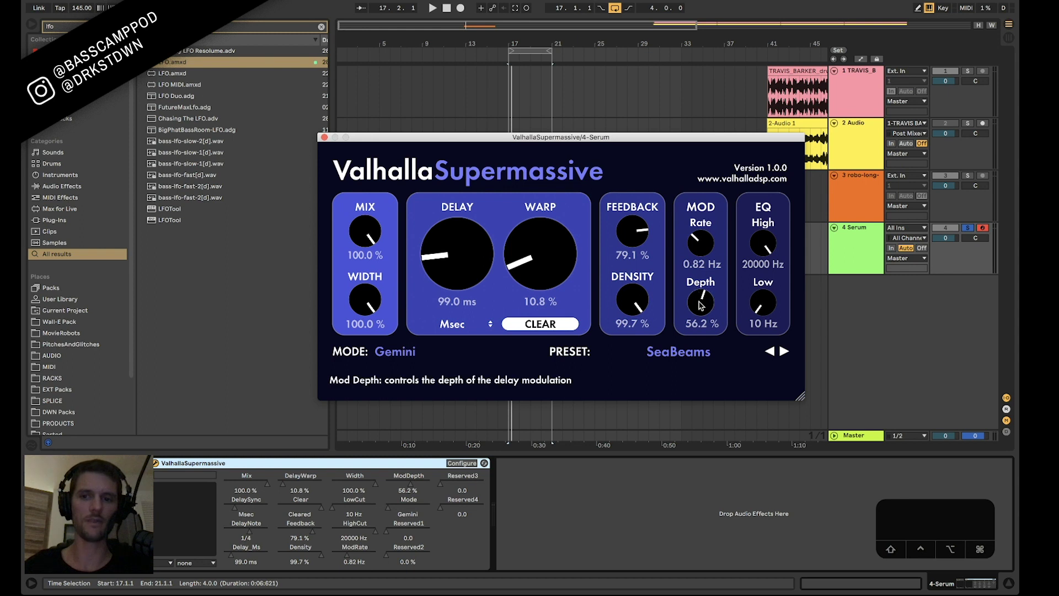
{"action": "left_click_drag", "start_coordinate": [698, 289], "coordinate": [710, 154]}
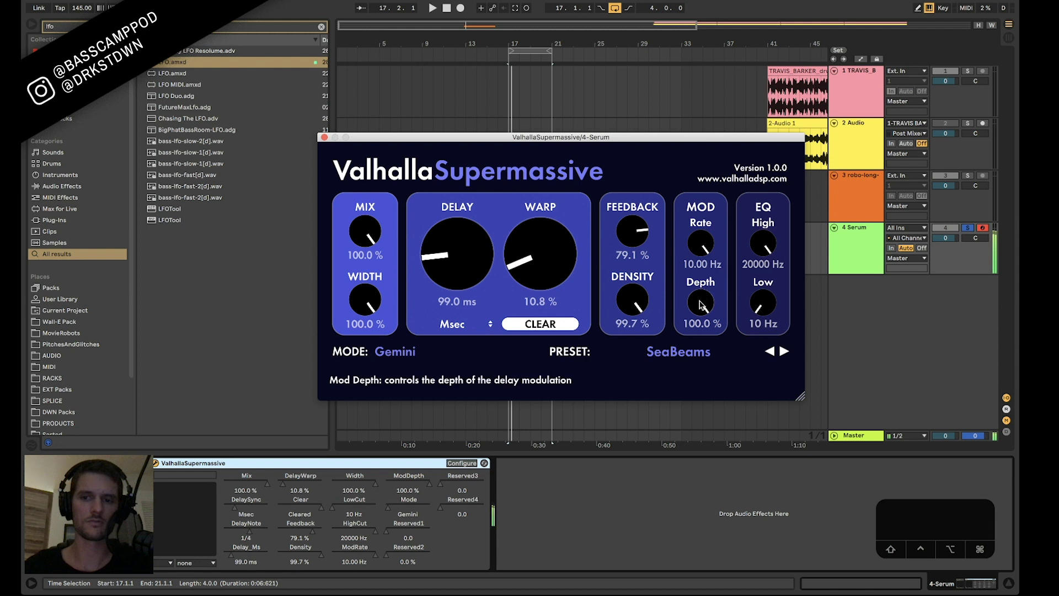
{"action": "left_click_drag", "start_coordinate": [704, 303], "coordinate": [680, 400]}
{"action": "left_click_drag", "start_coordinate": [675, 351], "coordinate": [700, 461]}
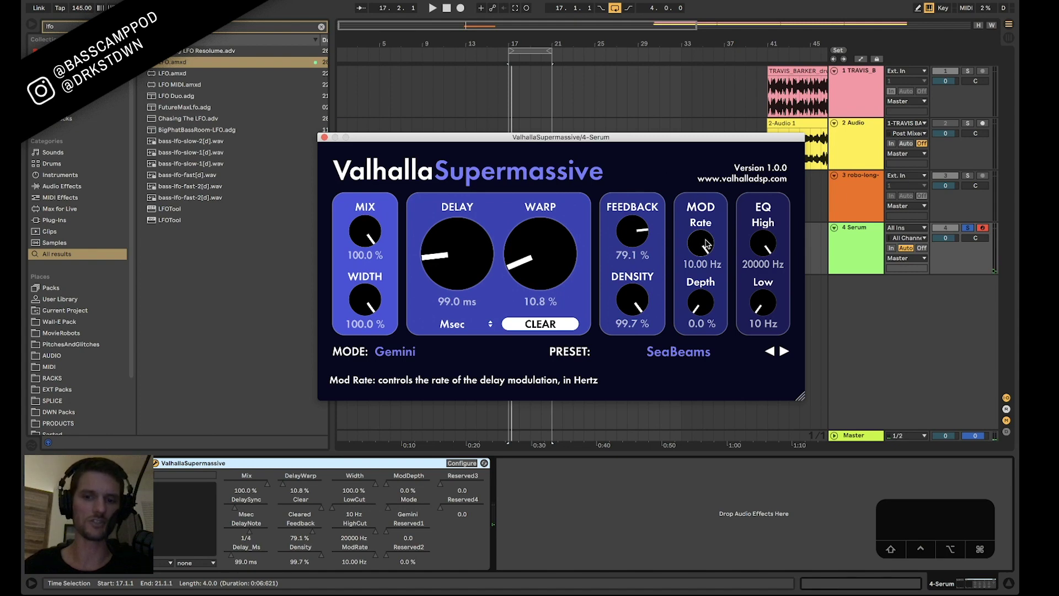
{"action": "left_click_drag", "start_coordinate": [707, 243], "coordinate": [698, 289]}
{"action": "left_click_drag", "start_coordinate": [701, 243], "coordinate": [706, 271]}
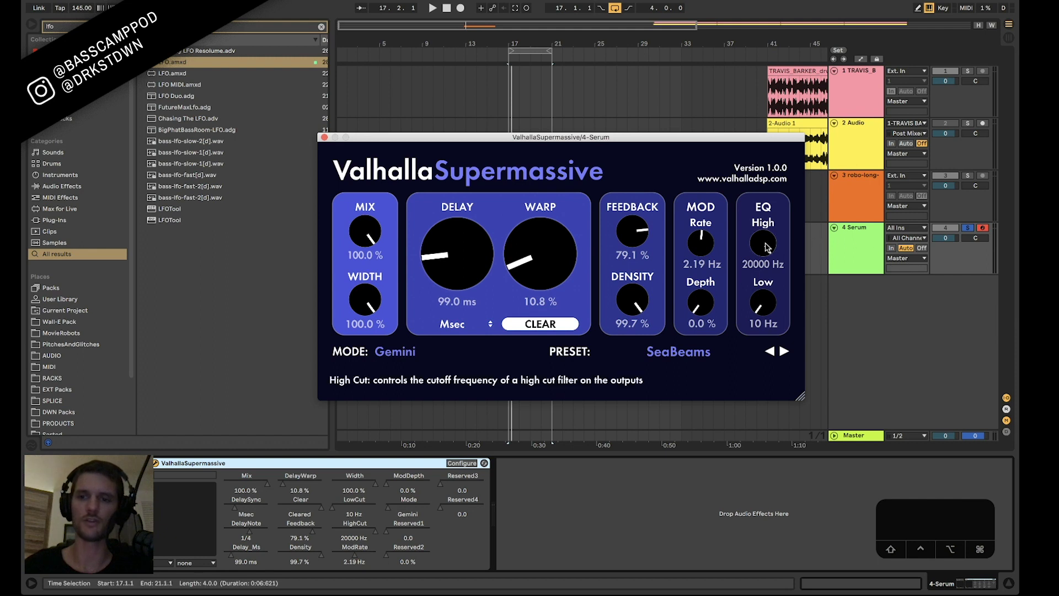
Sweep the EQ High cut between 20000 Hz and about 2750 Hz while playing Serum, ending at about 10340 Hz
{"action": "left_click_drag", "start_coordinate": [766, 248], "coordinate": [772, 284]}
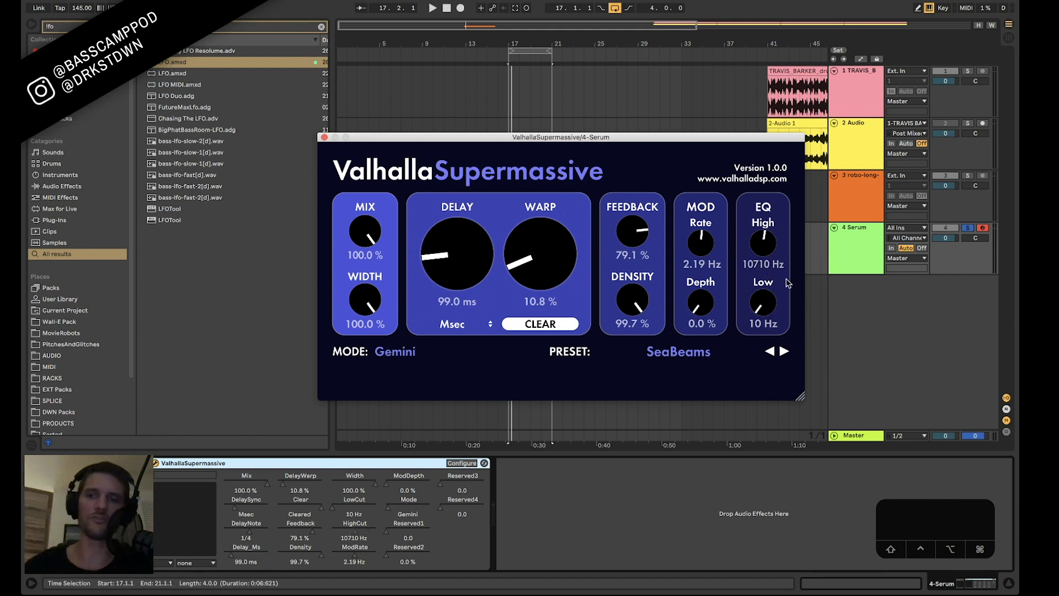
{"action": "double_click", "coordinate": [765, 244]}
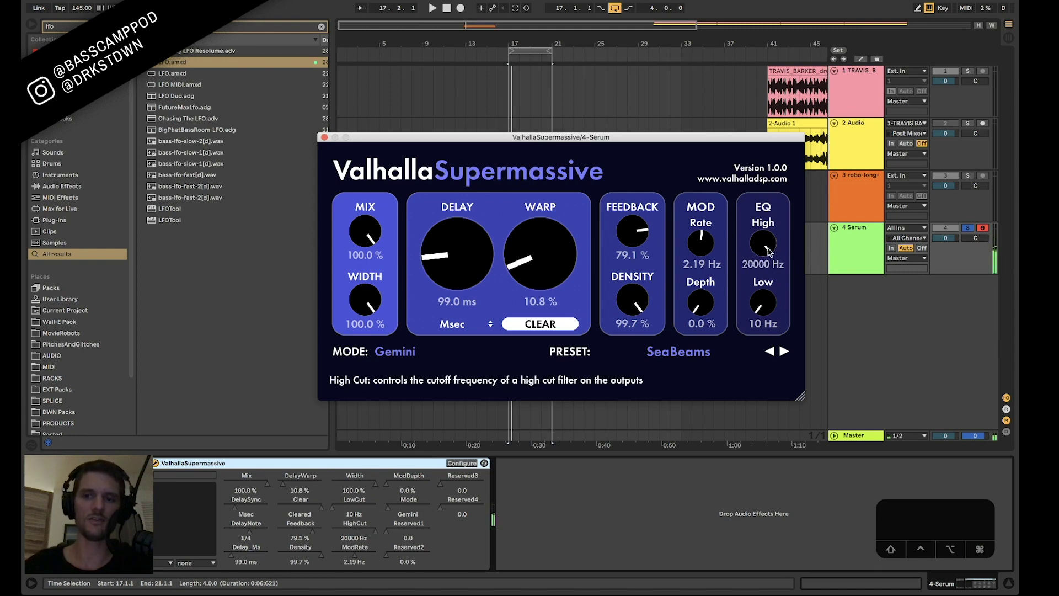
{"action": "left_click_drag", "start_coordinate": [767, 246], "coordinate": [778, 334]}
{"action": "scroll", "coordinate": [767, 268], "scroll_direction": "down", "scroll_amount": 8}
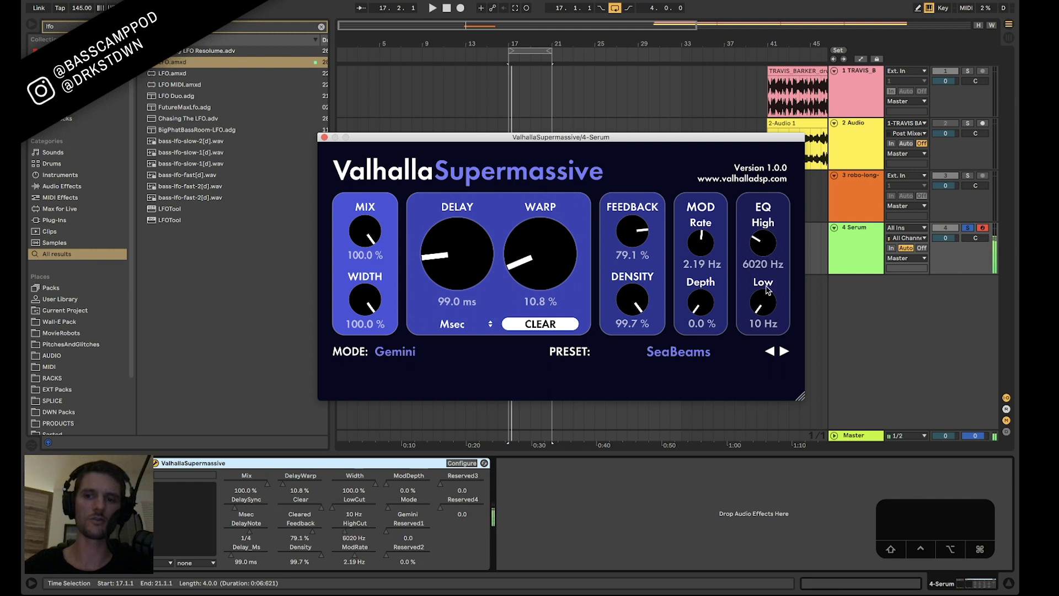
{"action": "scroll", "coordinate": [768, 269], "scroll_direction": "down", "scroll_amount": 3}
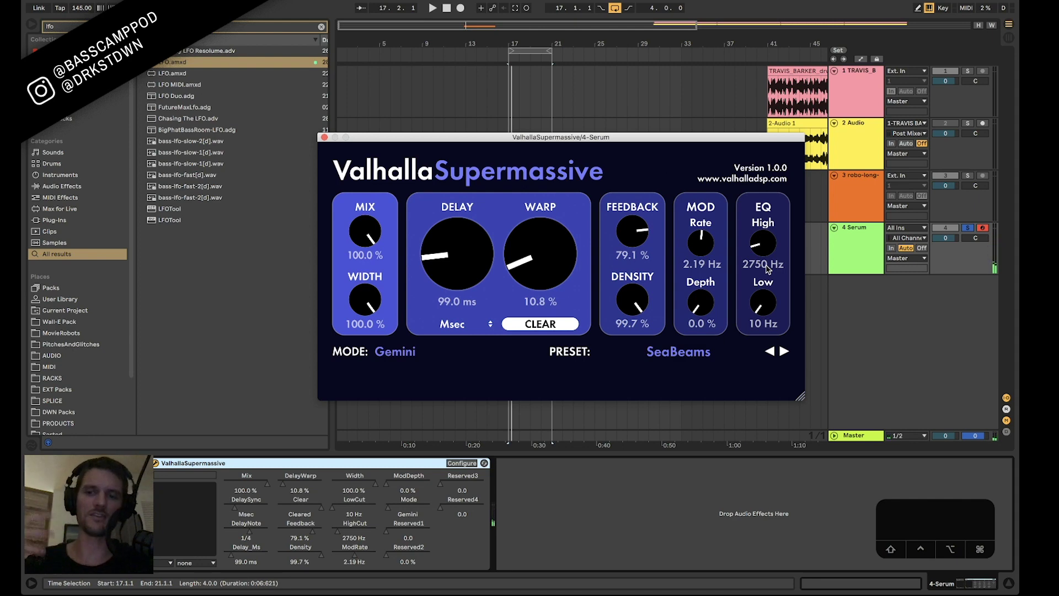
{"action": "left_click_drag", "start_coordinate": [766, 268], "coordinate": [764, 196]}
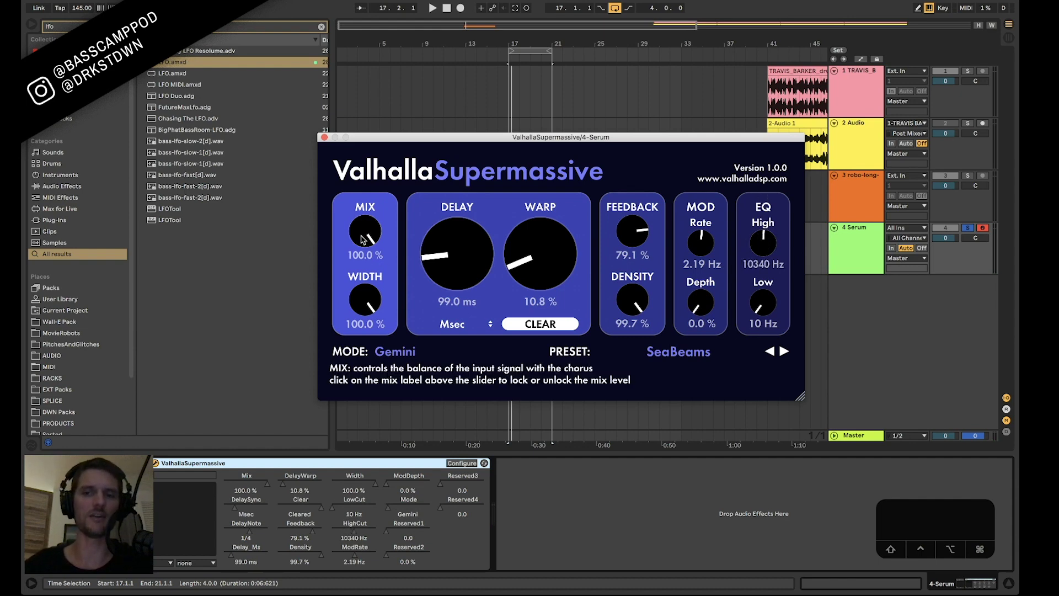
Compare Mix at 0% and 100%, lower EQ High to about 3490 Hz, and leave Mix at about 72.9%
{"action": "left_click_drag", "start_coordinate": [364, 238], "coordinate": [364, 331]}
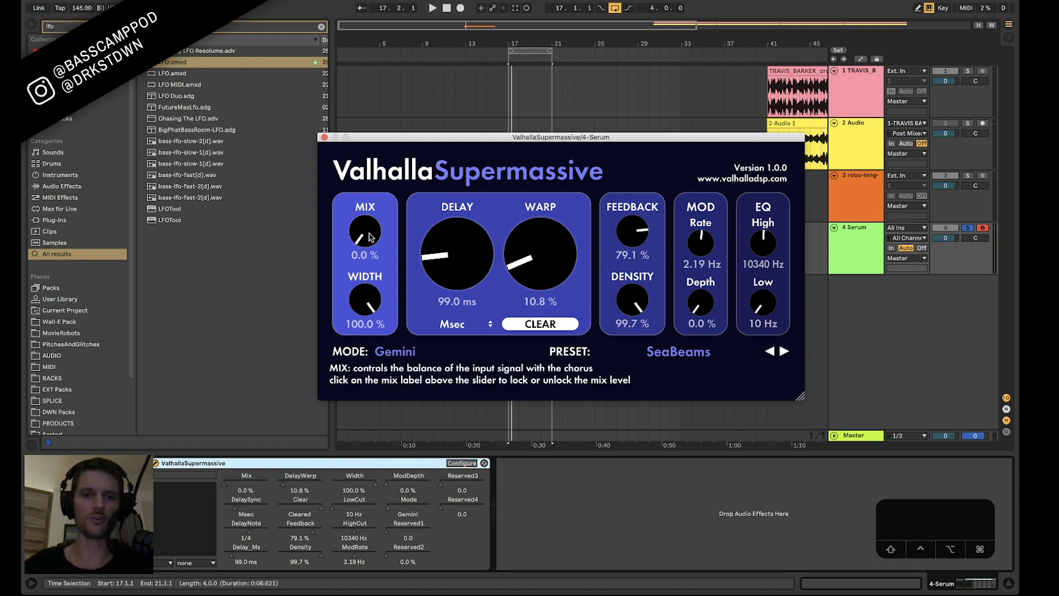
{"action": "left_click_drag", "start_coordinate": [364, 239], "coordinate": [364, 188]}
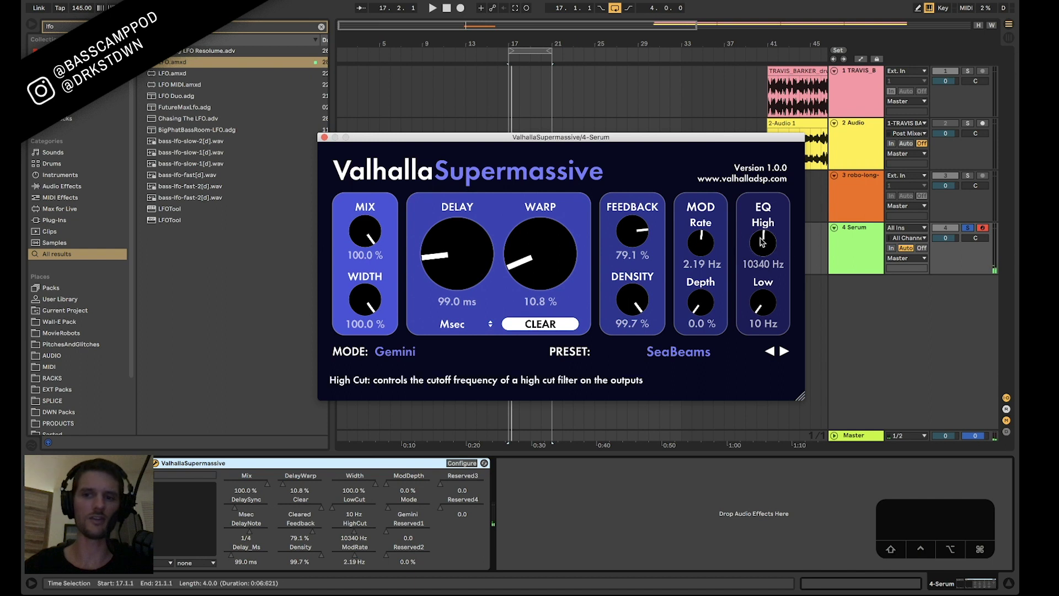
{"action": "left_click_drag", "start_coordinate": [763, 242], "coordinate": [767, 294]}
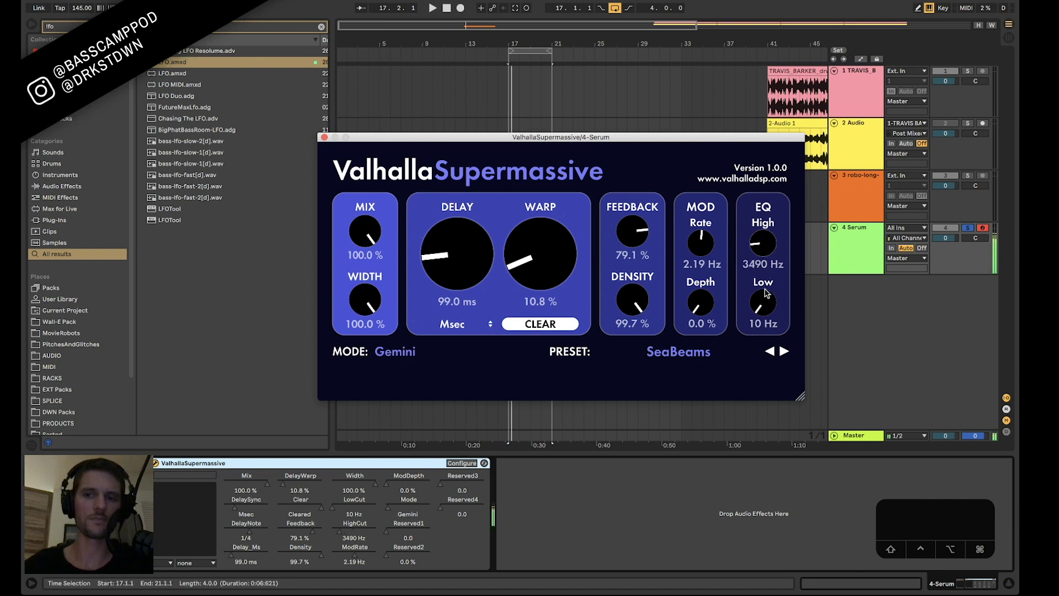
{"action": "left_click_drag", "start_coordinate": [368, 236], "coordinate": [399, 316]}
{"action": "left_click_drag", "start_coordinate": [376, 243], "coordinate": [362, 166]}
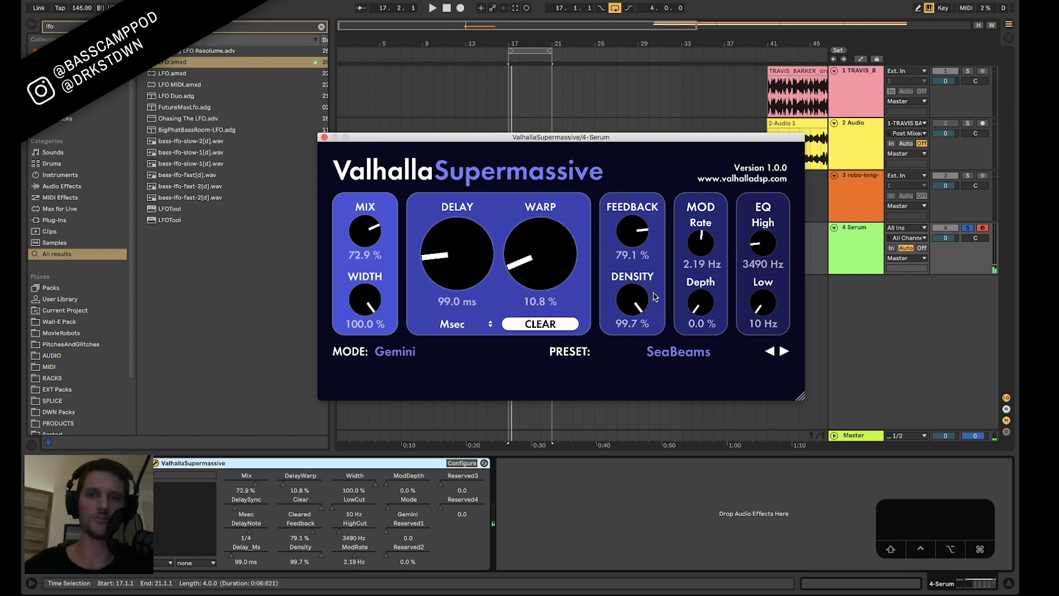
Raise EQ High to about 14280 Hz and EQ Low to about 1650 Hz
{"action": "left_click_drag", "start_coordinate": [763, 242], "coordinate": [761, 163]}
{"action": "left_click_drag", "start_coordinate": [769, 313], "coordinate": [762, 212]}
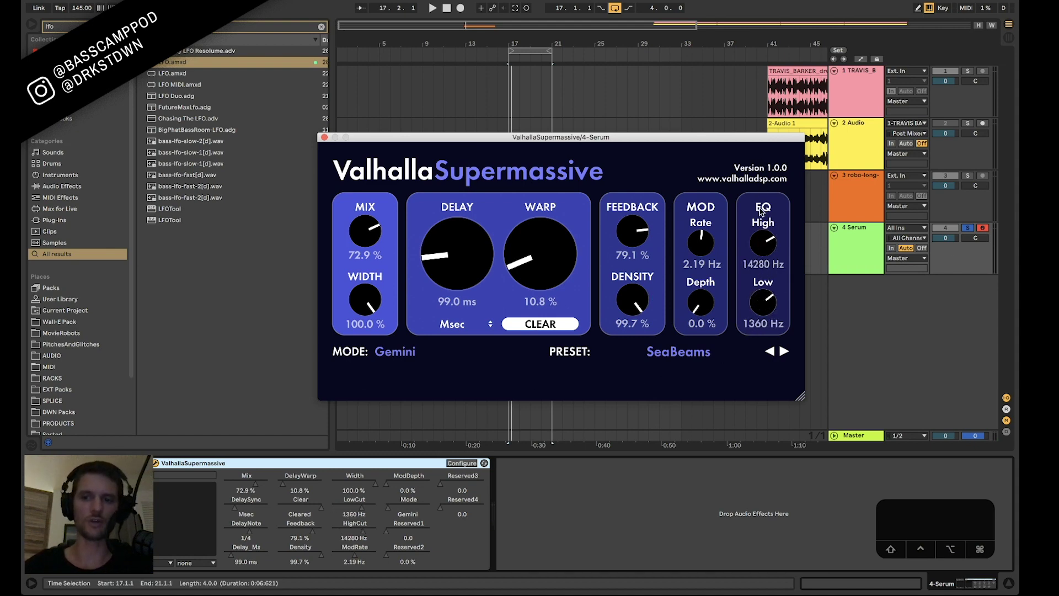
{"action": "left_click_drag", "start_coordinate": [756, 307], "coordinate": [755, 286]}
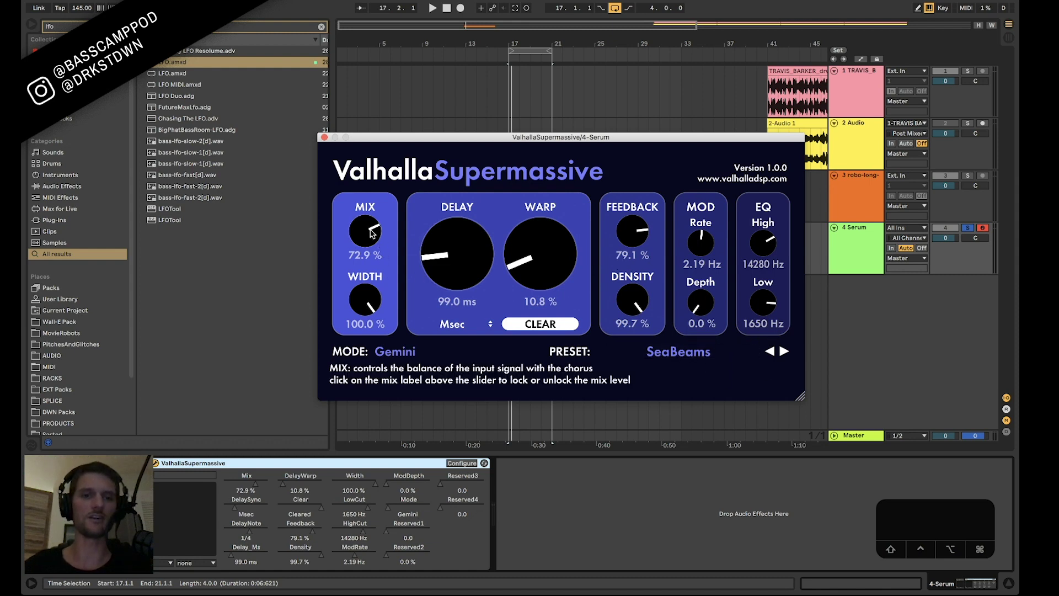
Compare the dry and filtered Serum sound by lowering Mix to about 0.1% and raising it to about 54.2%
{"action": "left_click_drag", "start_coordinate": [372, 233], "coordinate": [372, 362]}
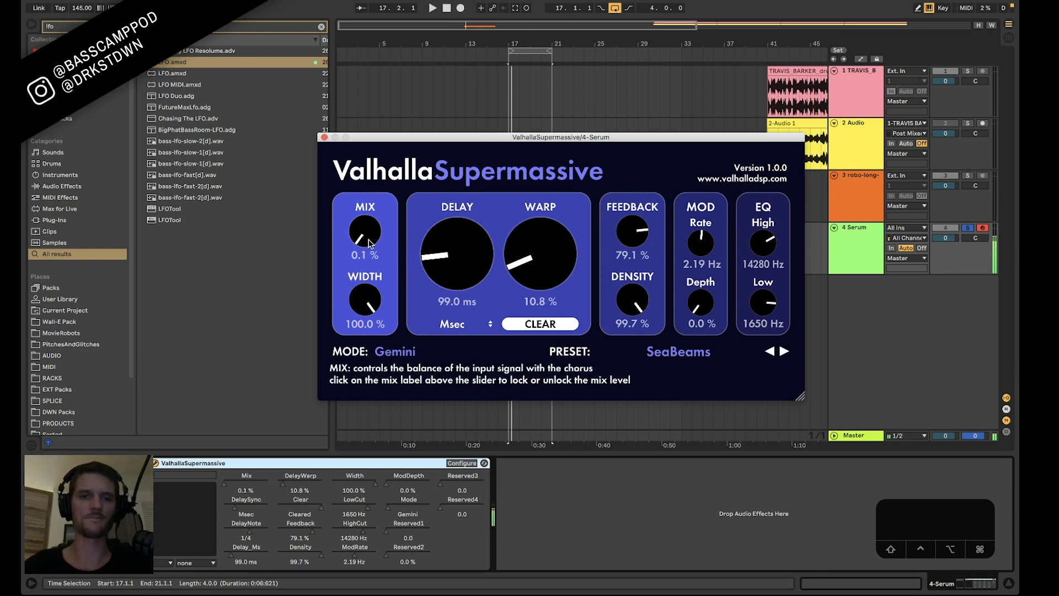
{"action": "left_click_drag", "start_coordinate": [369, 243], "coordinate": [365, 165]}
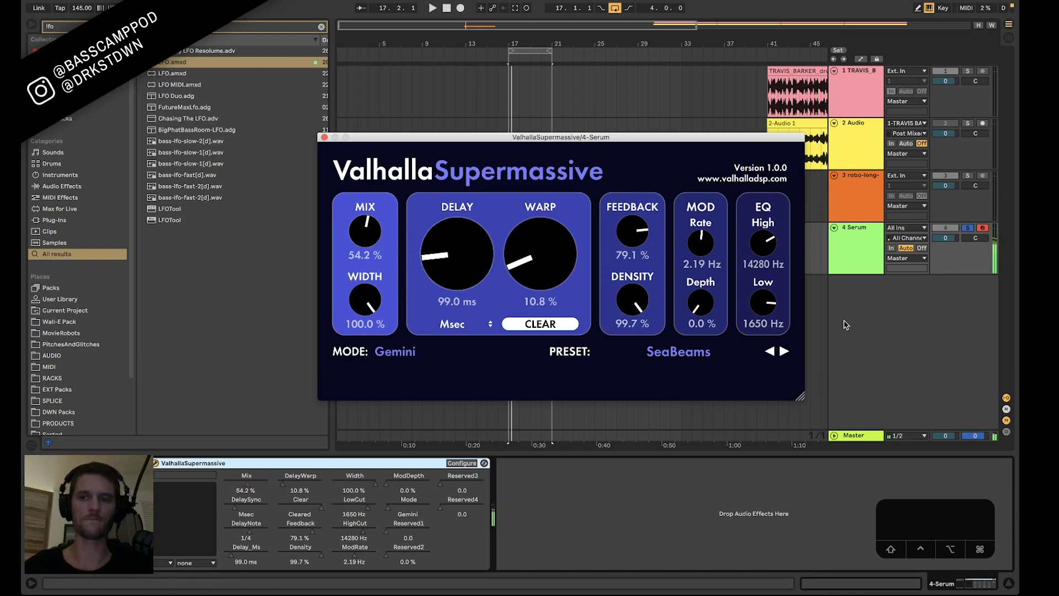
Lower EQ Low to about 790 Hz and EQ High to about 8950 Hz, and fine-tune Mix to about 51.5%
{"action": "left_click_drag", "start_coordinate": [762, 304], "coordinate": [775, 367]}
{"action": "left_click", "coordinate": [766, 237]}
{"action": "left_click_drag", "start_coordinate": [766, 237], "coordinate": [767, 278]}
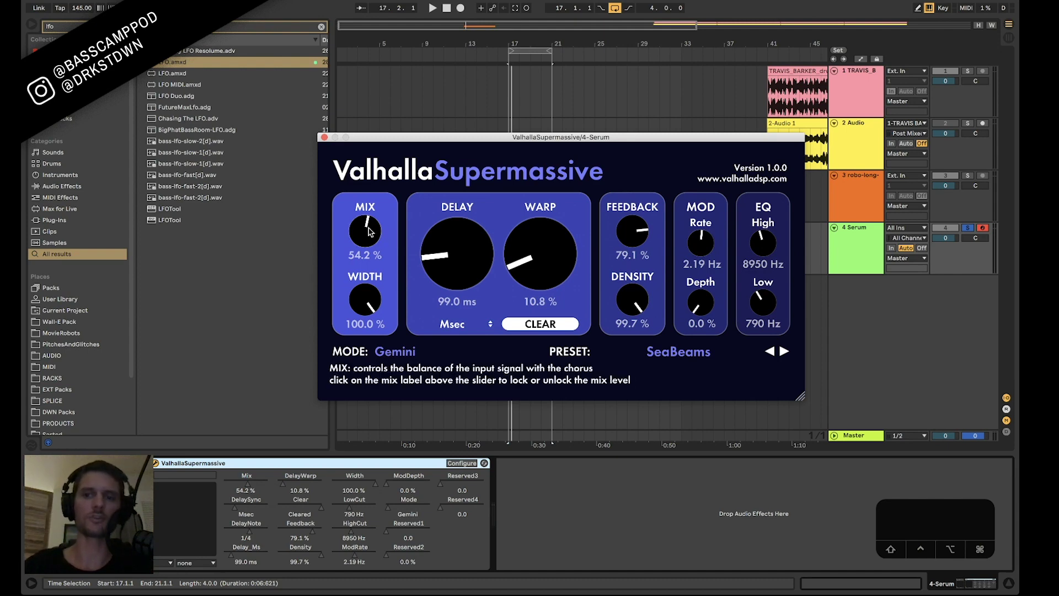
{"action": "left_click_drag", "start_coordinate": [366, 236], "coordinate": [367, 240]}
Move the Supermassive window up so that the lower arrangement area is uncovered
{"action": "left_click_drag", "start_coordinate": [541, 136], "coordinate": [488, 32]}
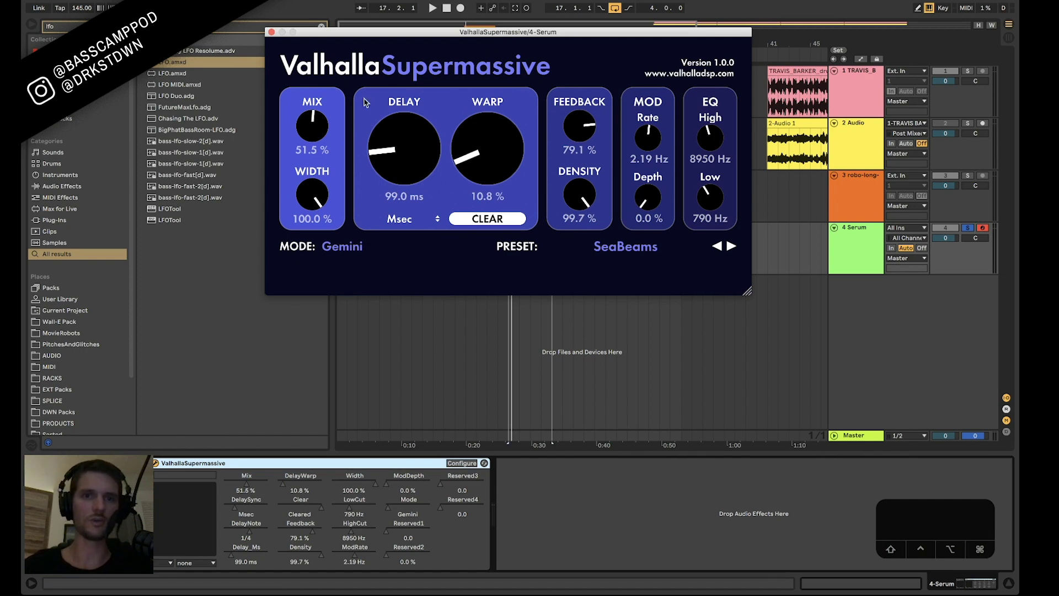
{"action": "mouse_move", "coordinate": [586, 37]}
{"action": "left_mouse_down"}
{"action": "mouse_move", "coordinate": [622, 62]}
{"action": "mouse_move", "coordinate": [622, 44]}
{"action": "mouse_move", "coordinate": [579, 47]}
{"action": "left_mouse_up"}
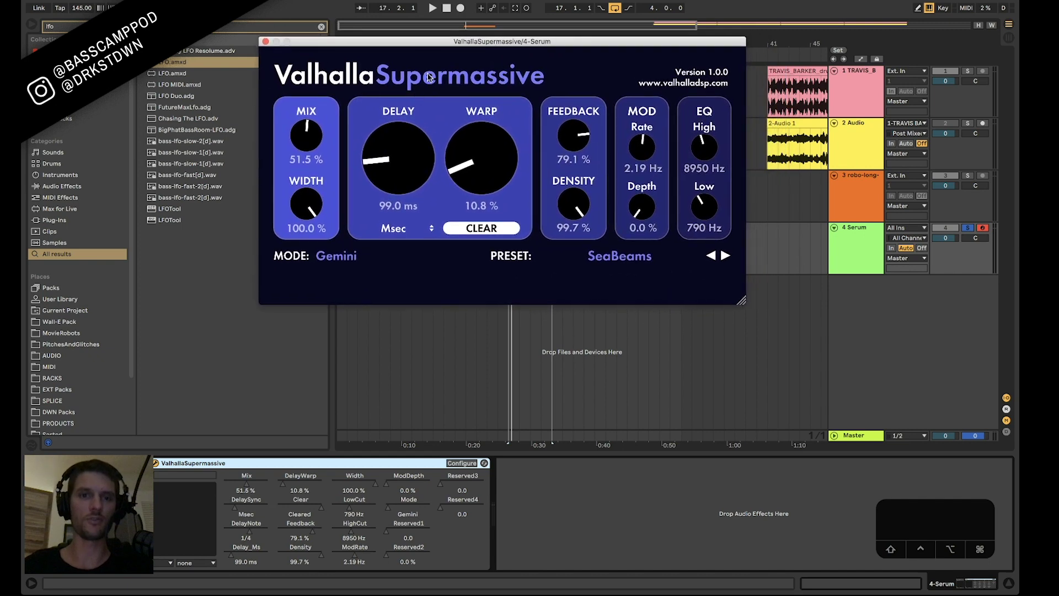
{"action": "left_click_drag", "start_coordinate": [447, 46], "coordinate": [484, 36]}
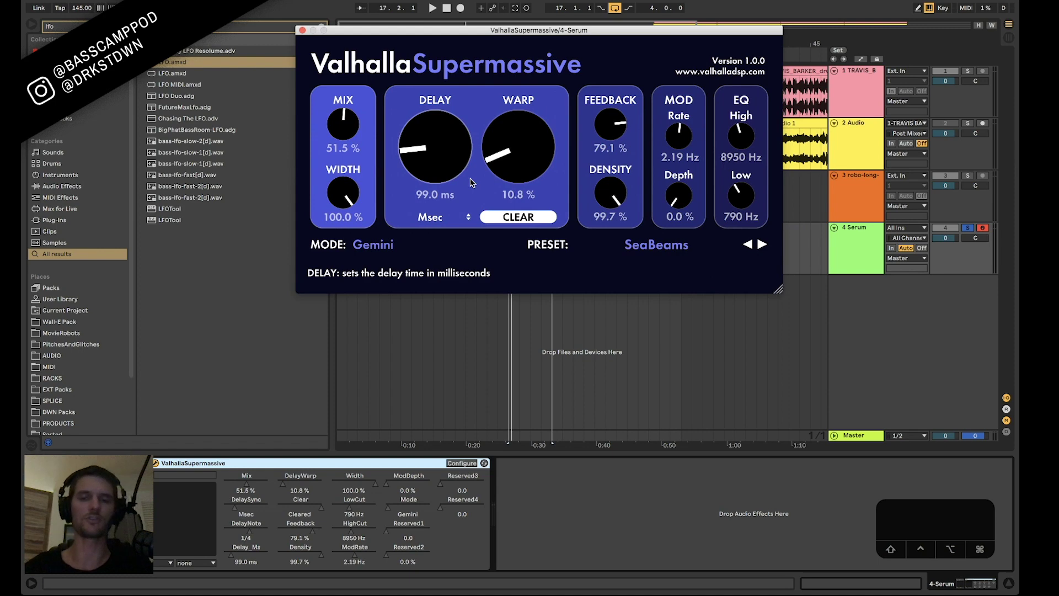